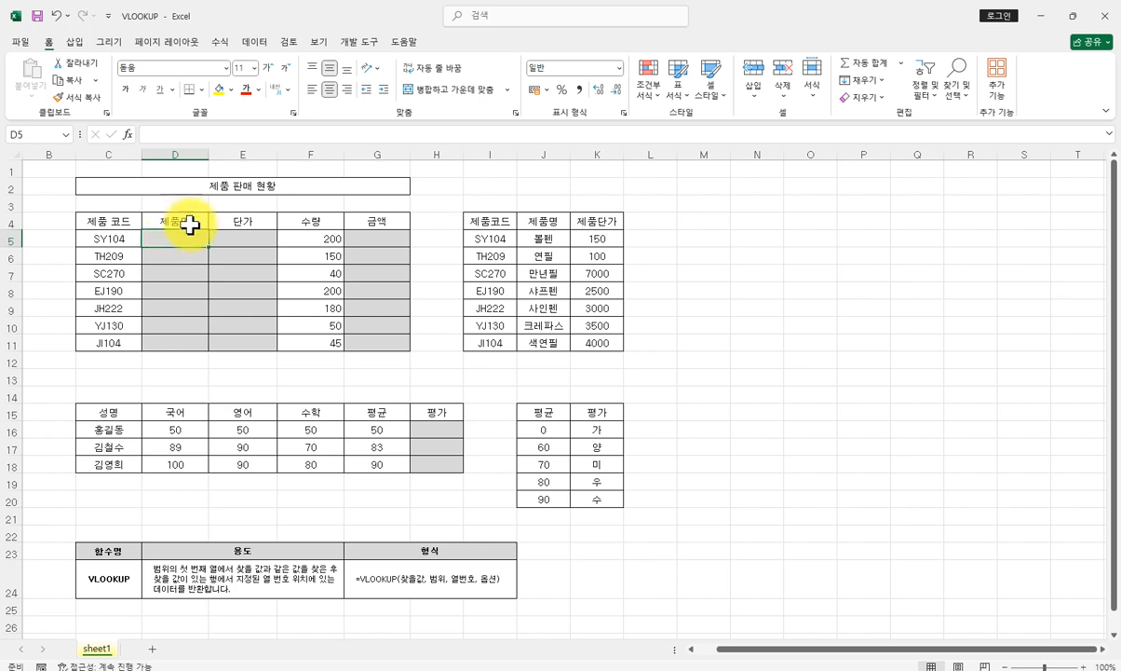
Examine how the product codes in the sales table correspond to the codes, names and unit prices in the lookup table I4:K11.
left_click_drag(483, 221, 598, 344)
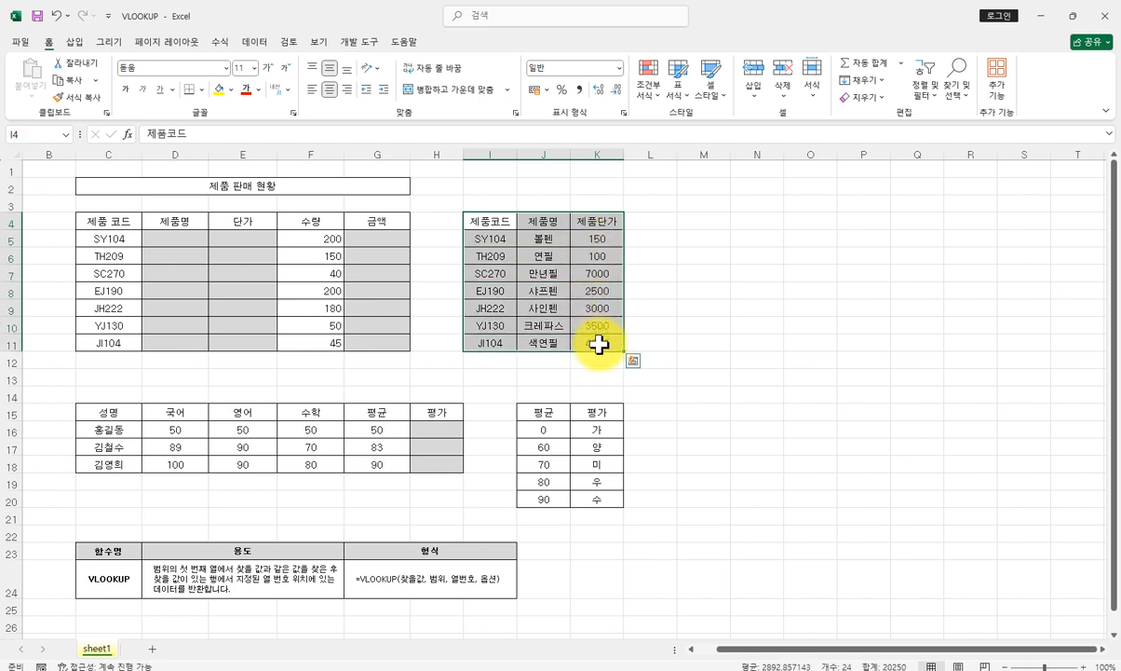
left_click_drag(110, 221, 110, 338)
left_click_drag(490, 221, 485, 352)
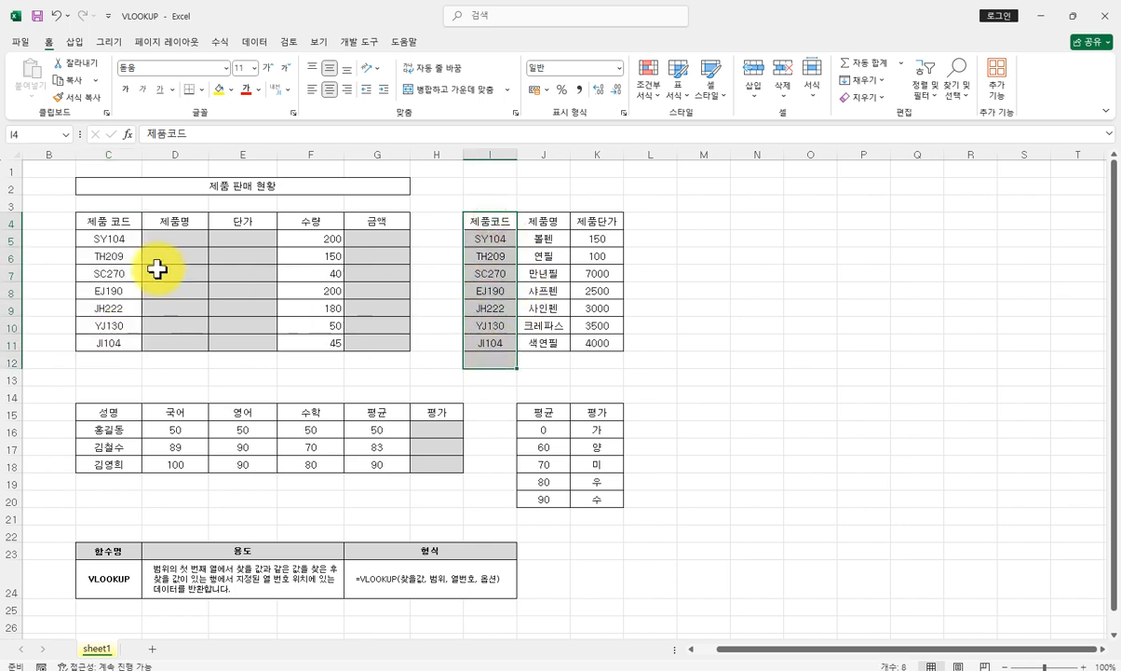
left_click(121, 234)
left_click(488, 241)
left_click(551, 239)
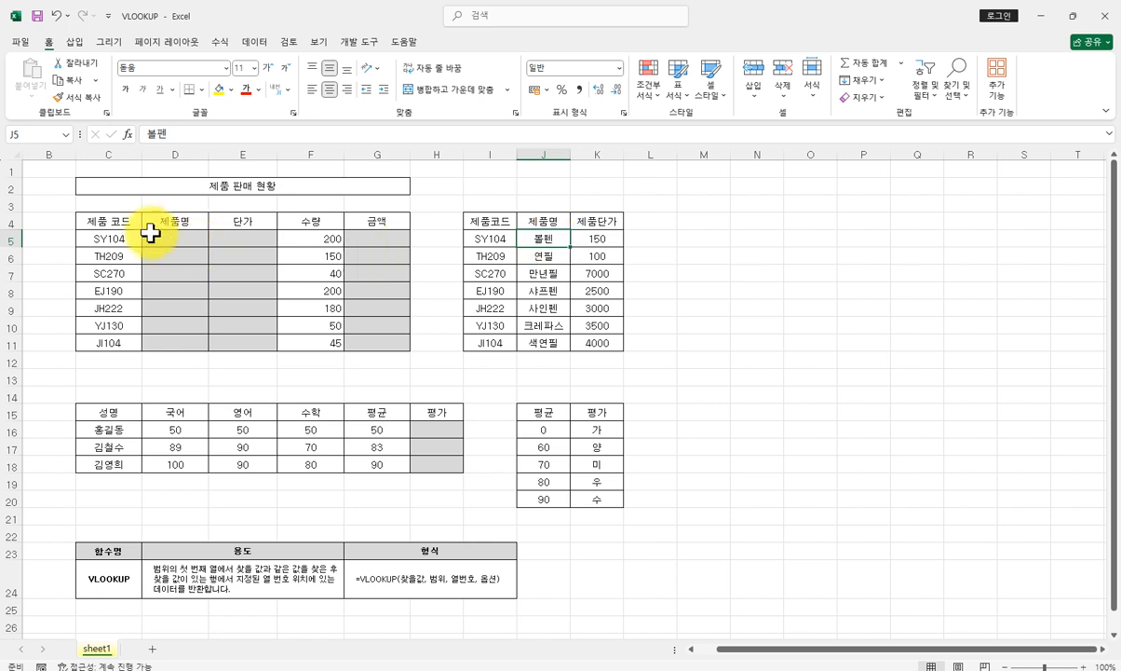
left_click(102, 236)
left_click(492, 239)
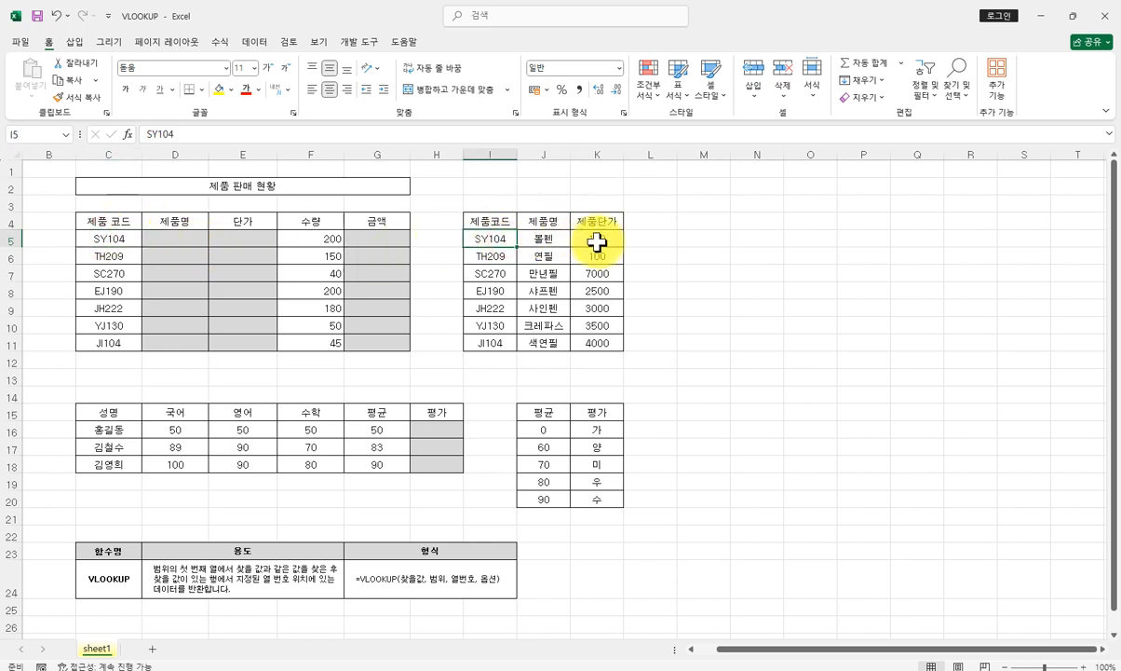
left_click(596, 240)
left_click(243, 242)
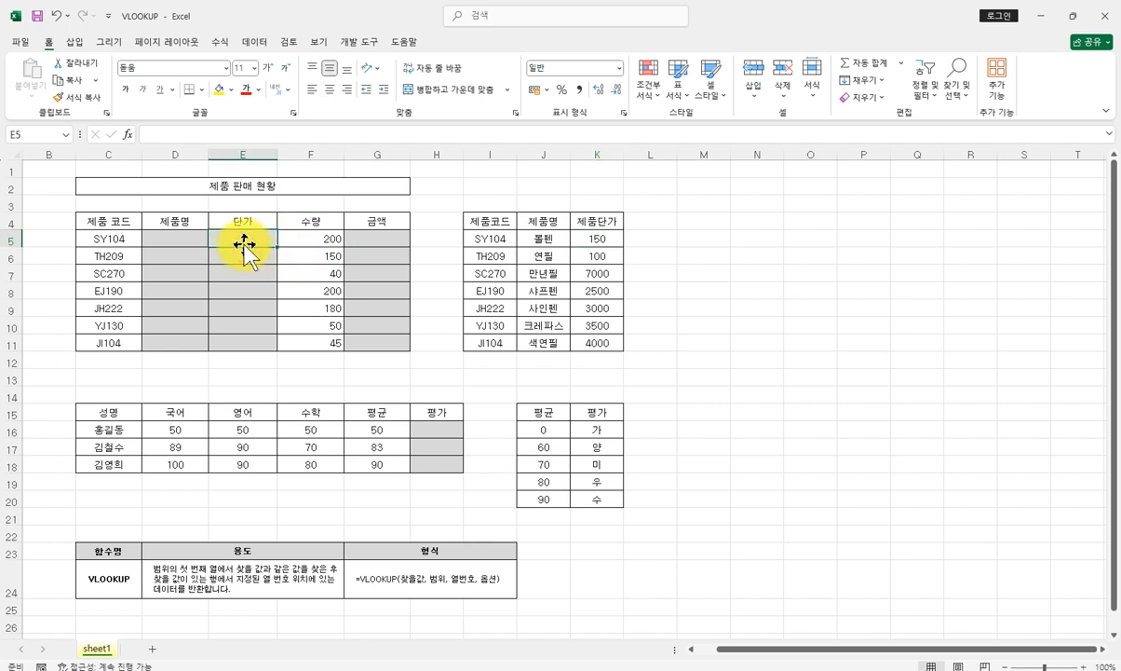
left_click(182, 239)
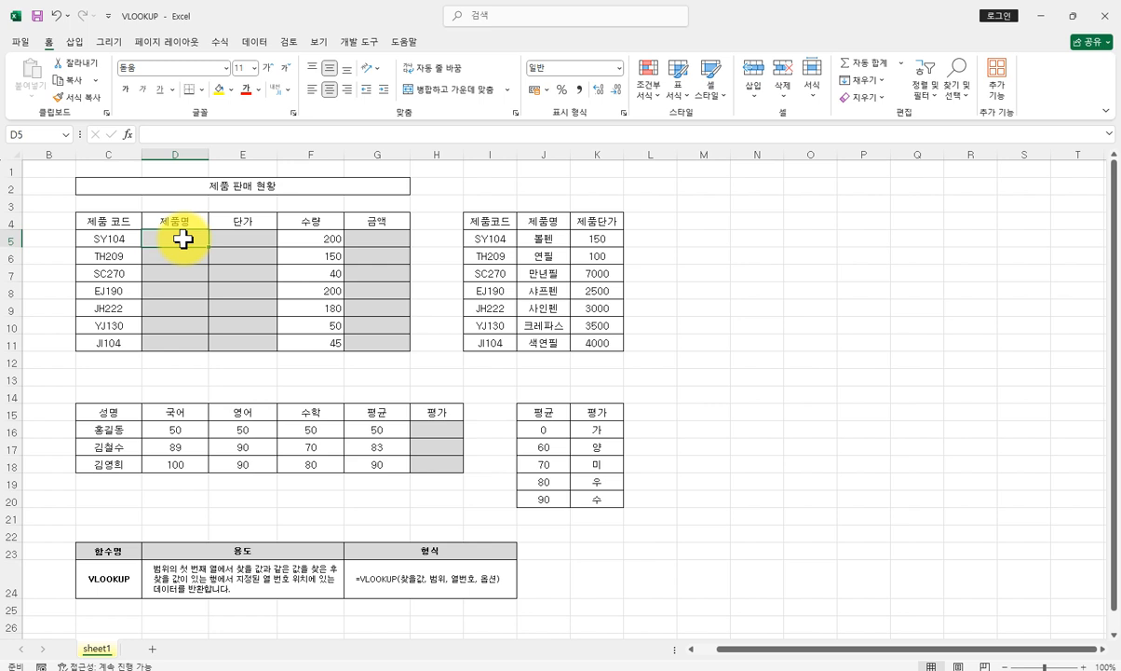
Enter the function names VLOOKUP in cell M4 and HLOOKUP in cell M5.
left_click(702, 222)
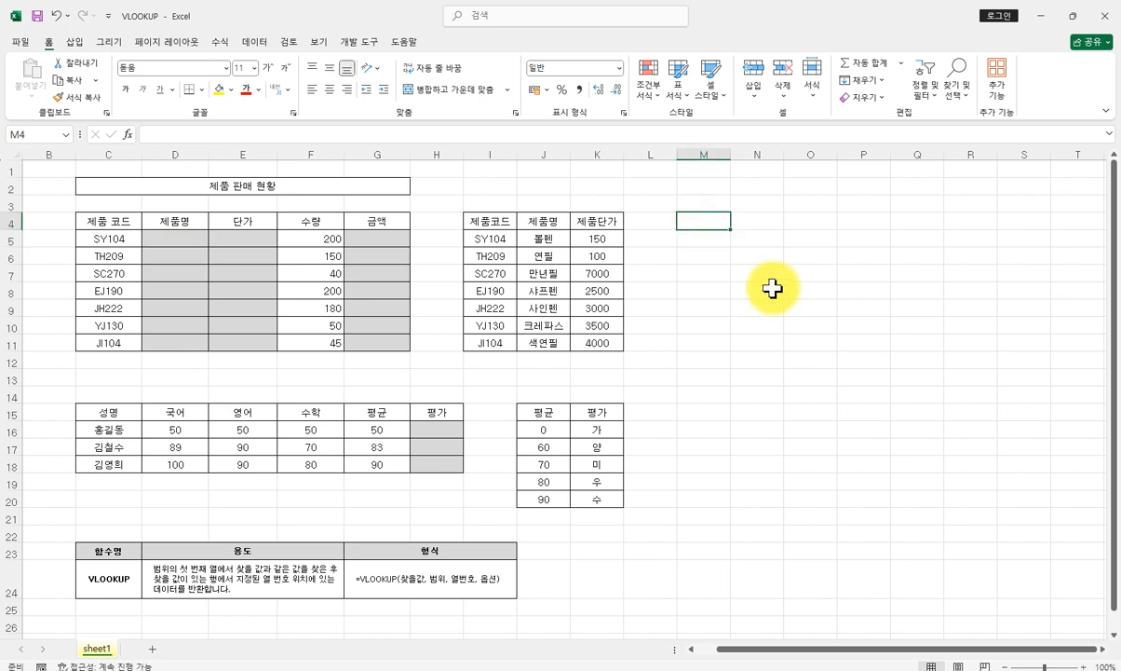
type("VLOOKUP")
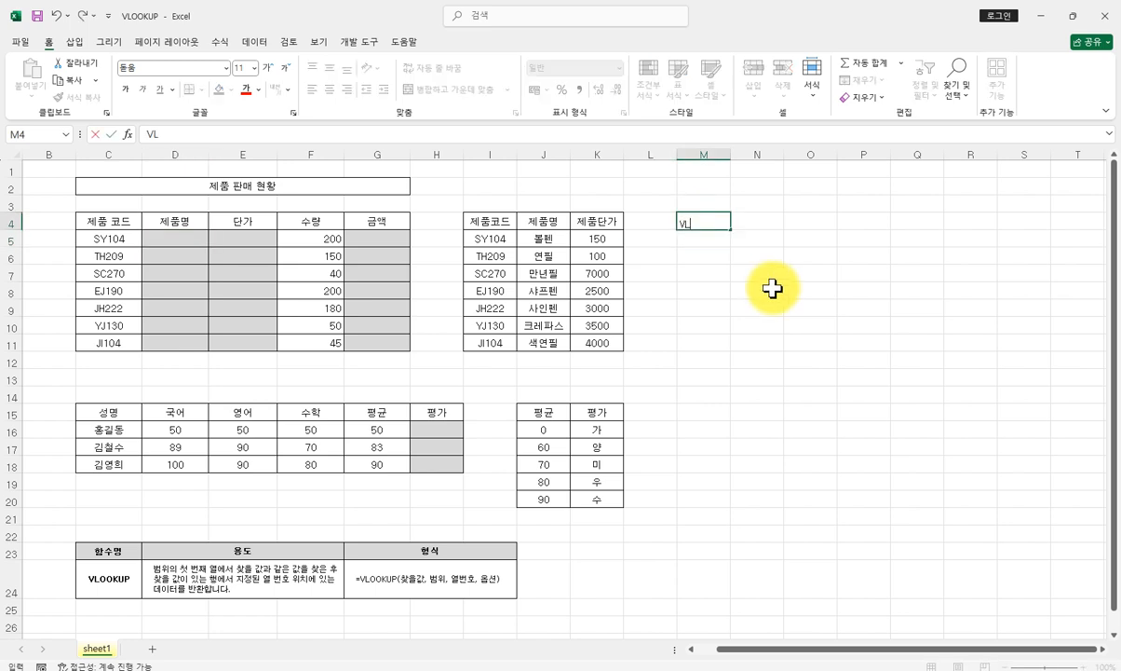
key("Return")
type("HLOOKUP")
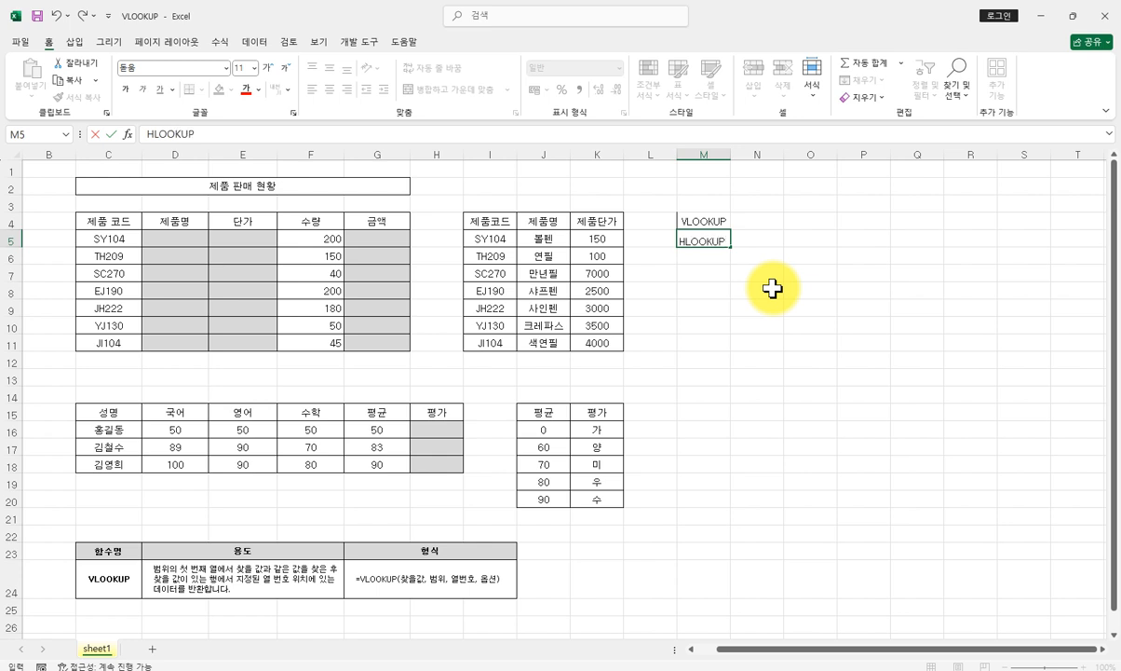
key("Return")
Enter the descriptions 열배열함수 in cell N4 and 행배열함수 in cell N5, beside the function names.
key("Up")
key("Up")
key("Right")
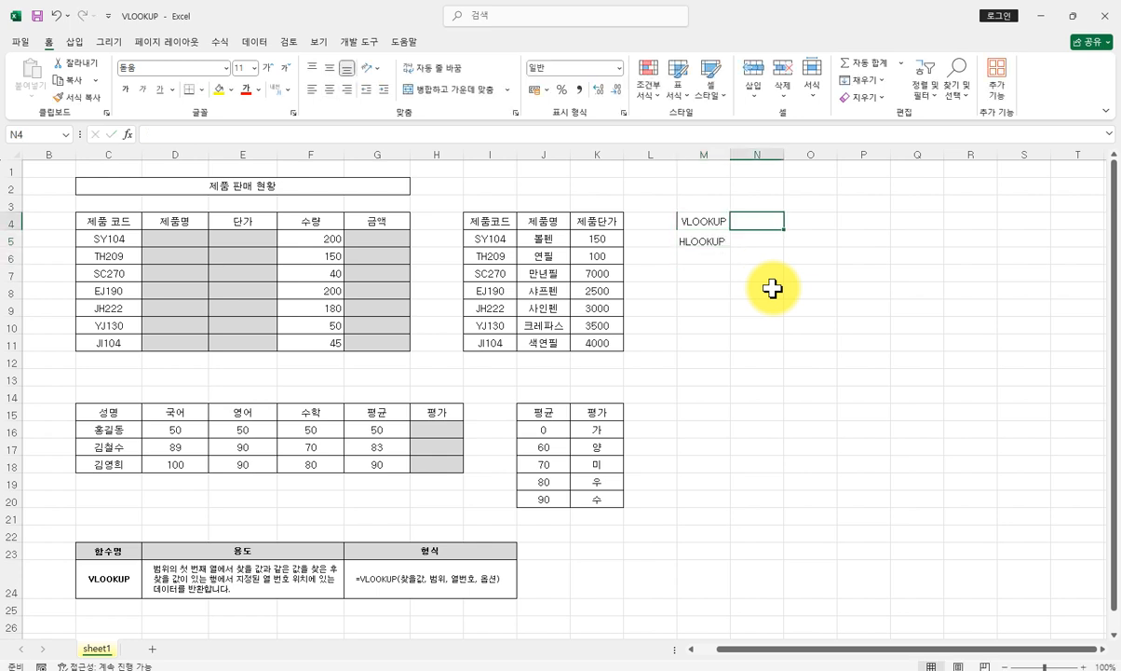
type("열배열함수")
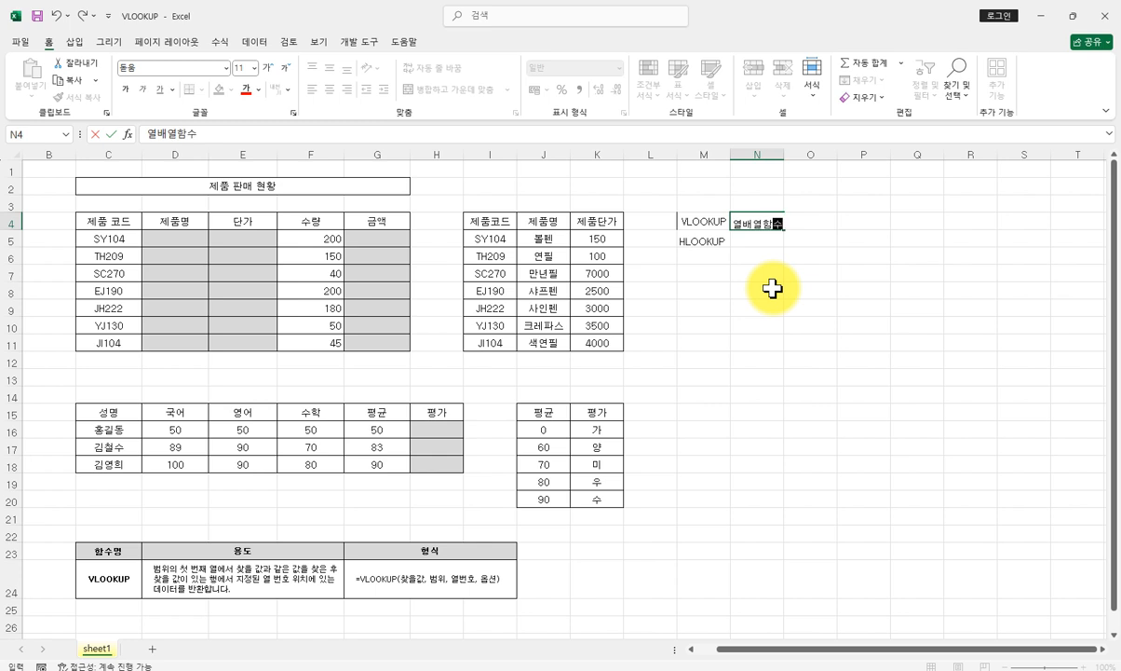
key("Return")
type("행배열함수")
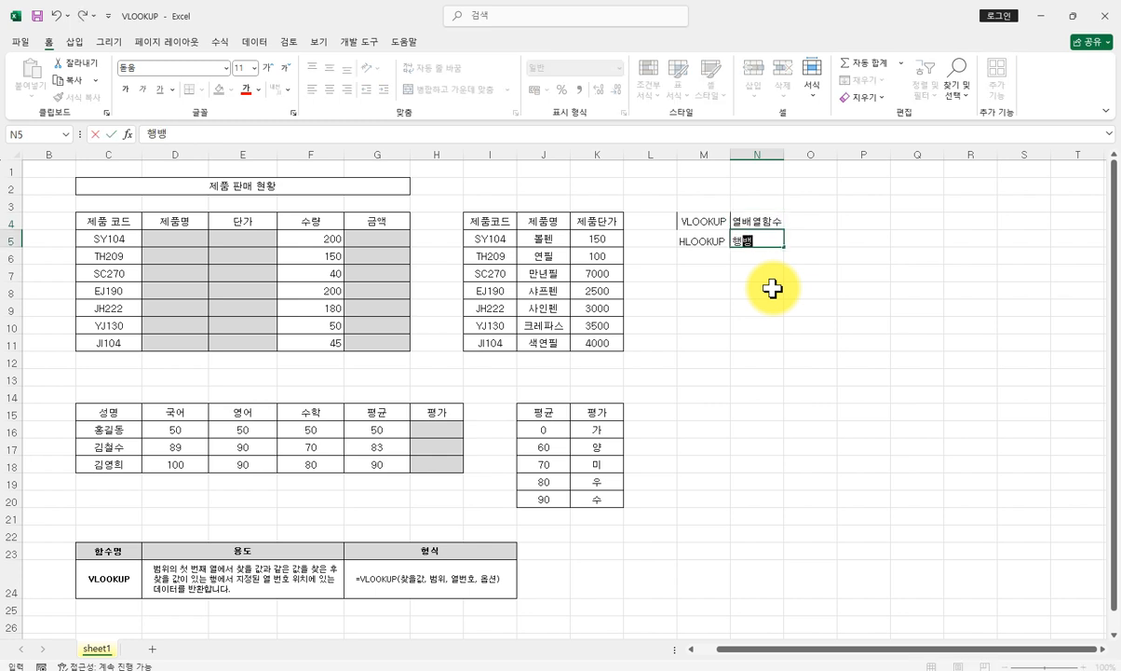
key("Return")
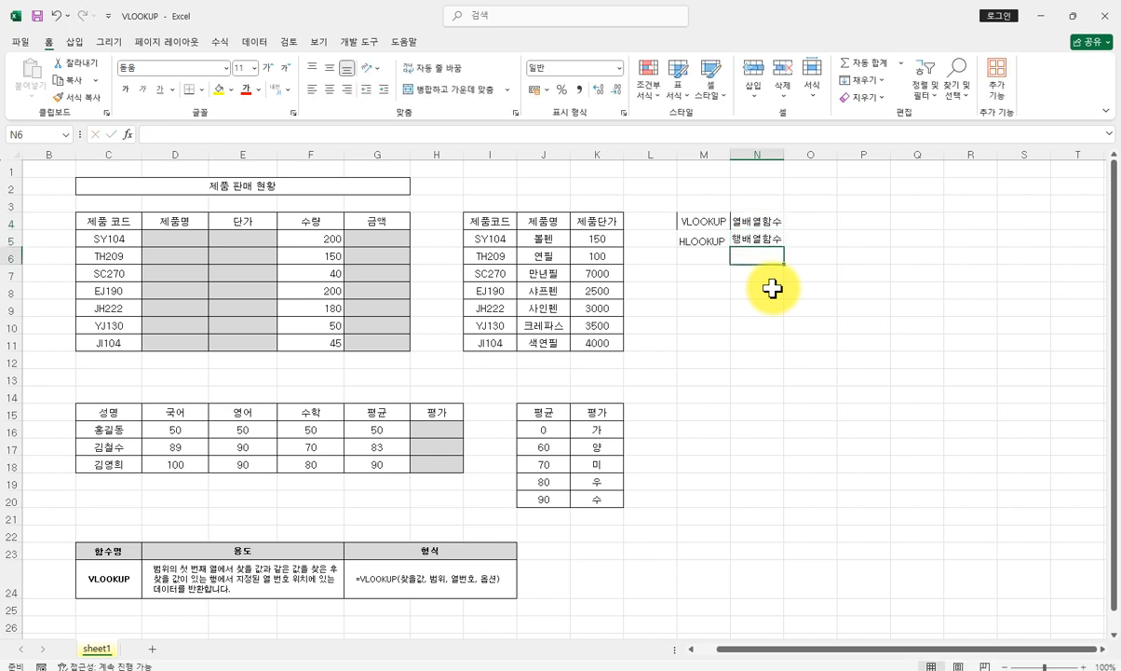
left_click(694, 269)
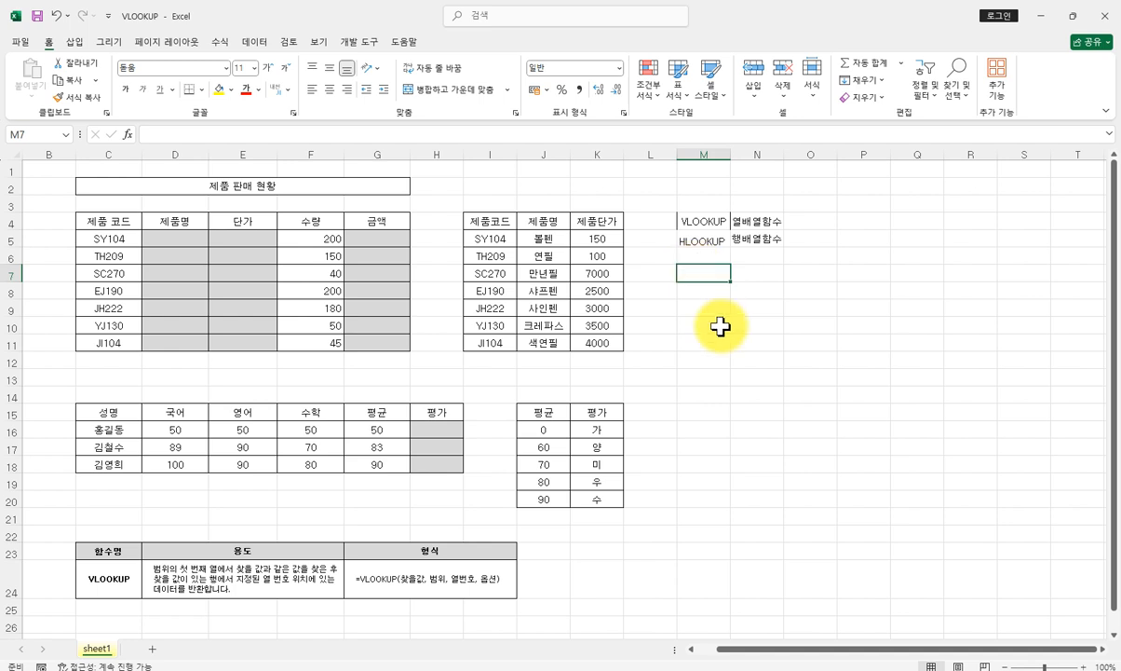
type("=VL")
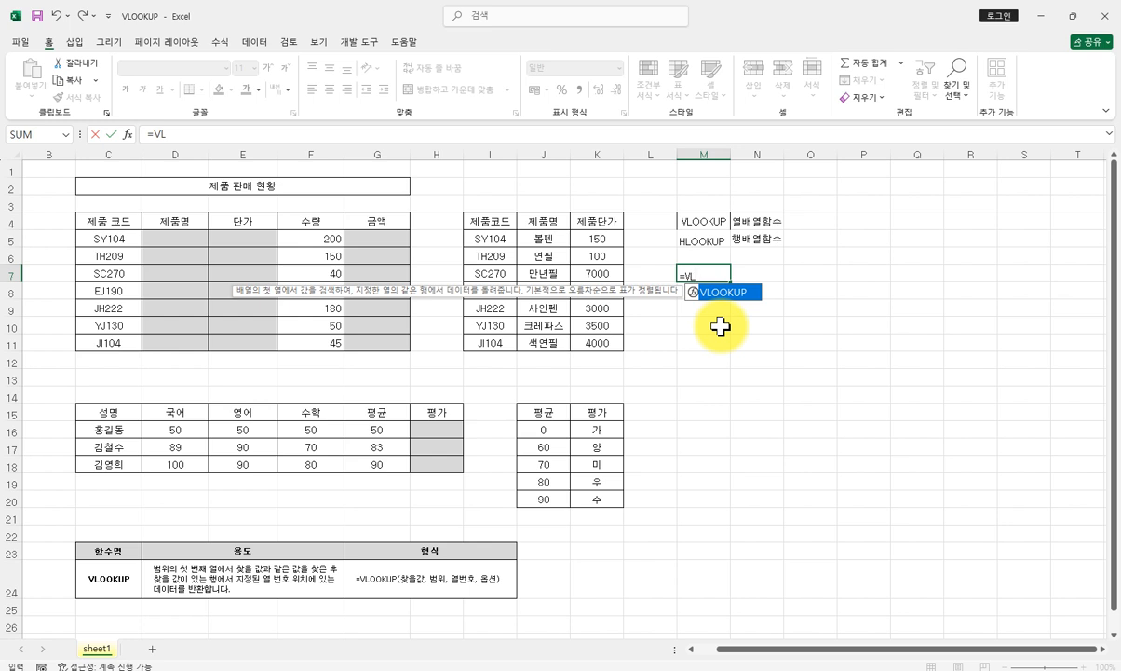
key("Escape")
key("Escape")
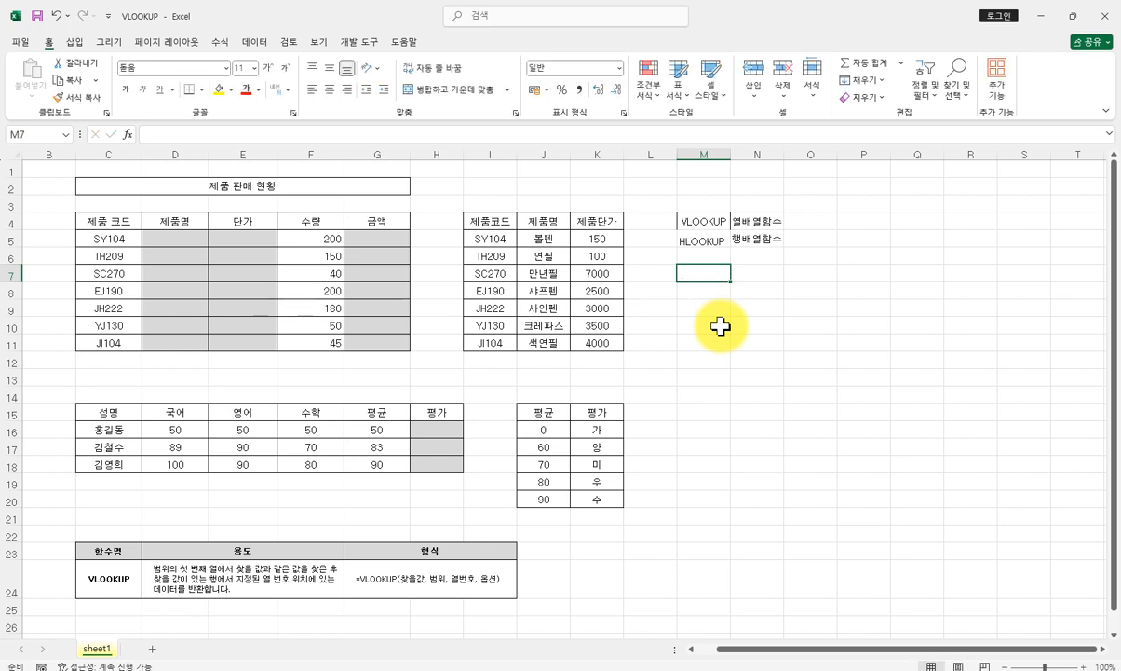
Compare the VLOOKUP and HLOOKUP labels with their descriptions in M4:N5.
left_click(720, 325)
left_click(713, 242)
left_click(744, 243)
left_click(716, 225)
left_click(746, 223)
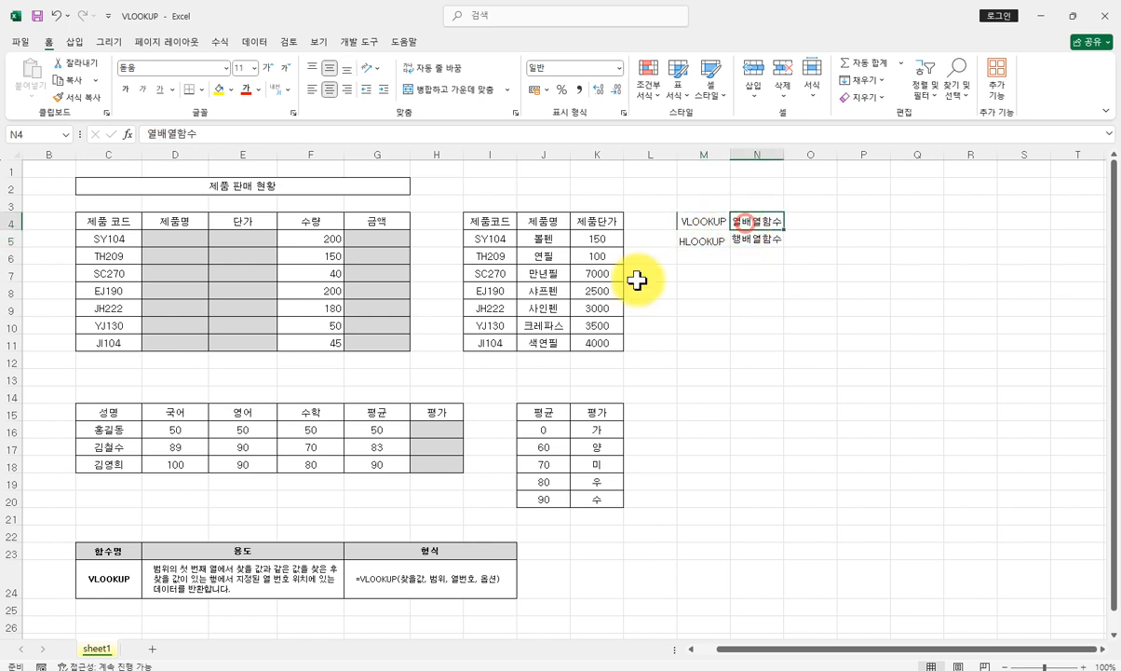
left_click(723, 381)
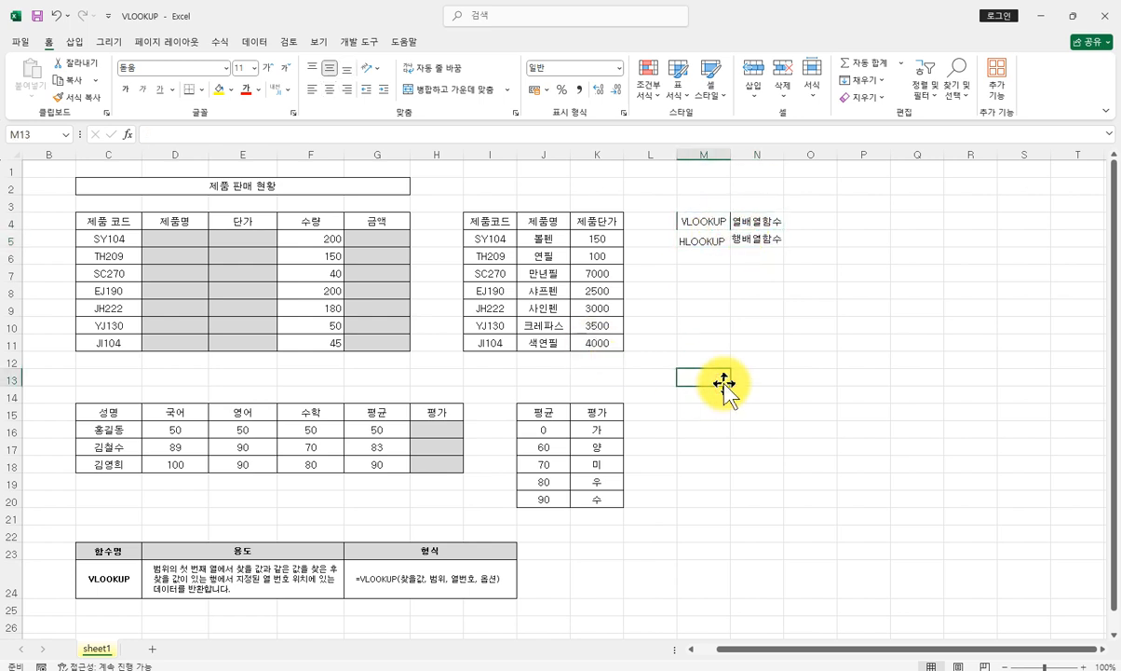
left_click(709, 242)
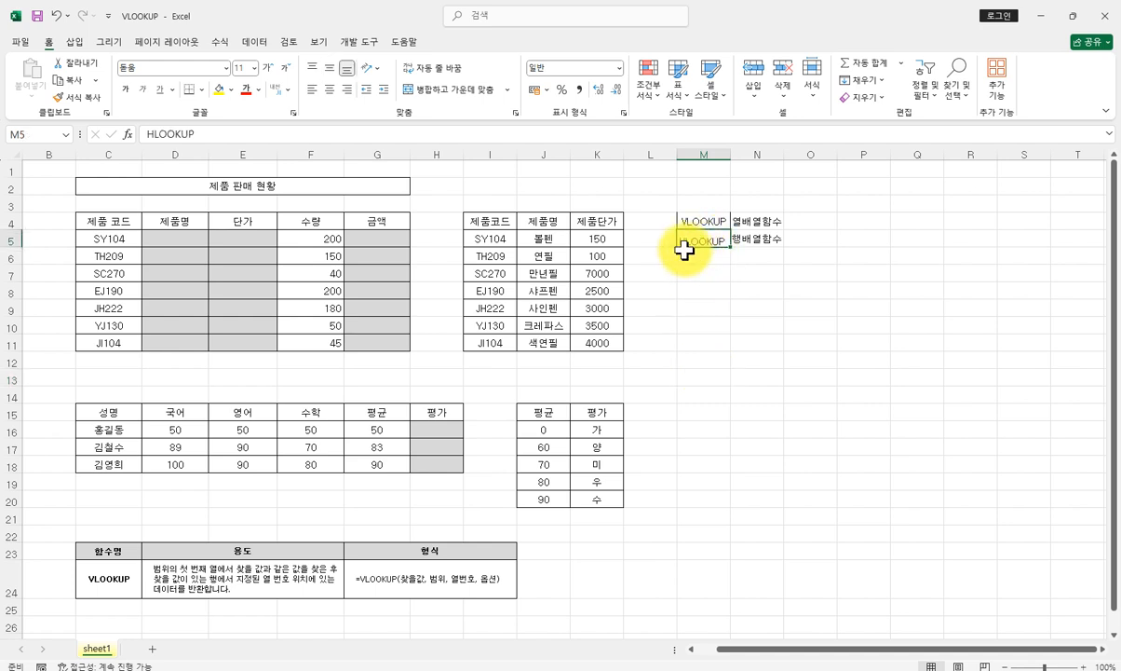
left_click(751, 238)
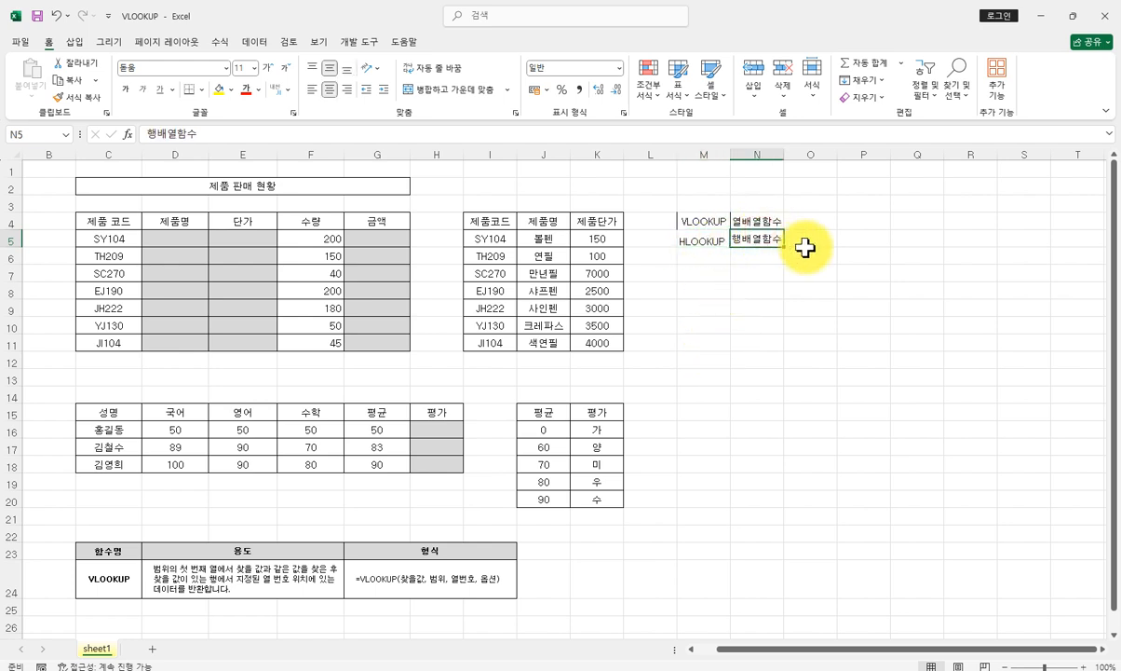
left_click(752, 218)
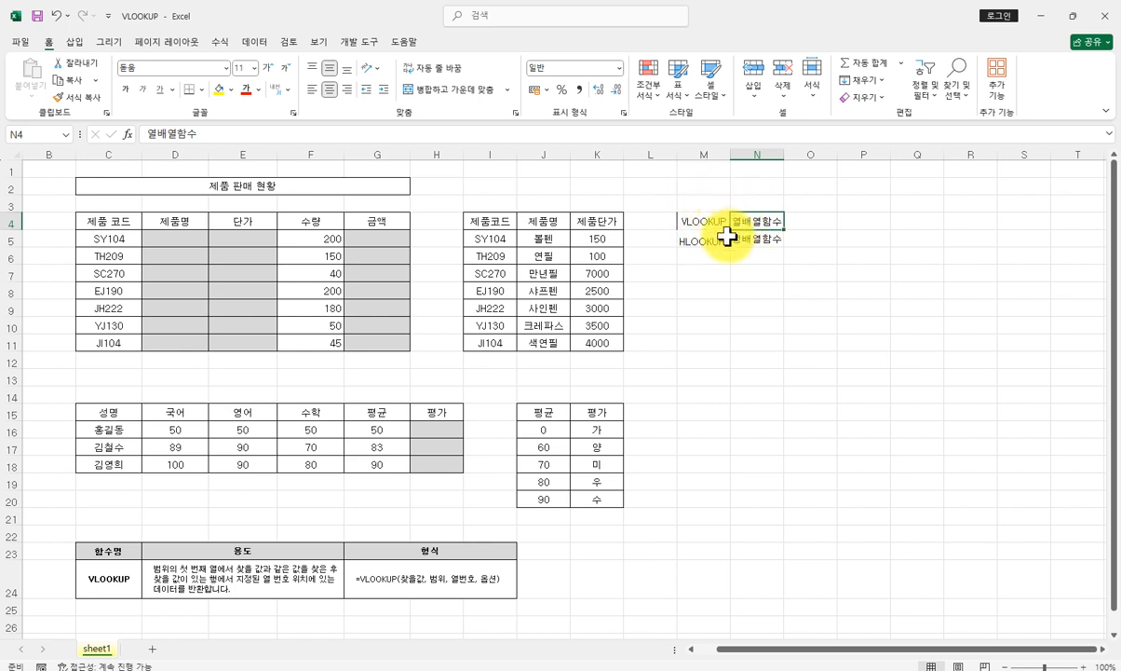
left_click_drag(704, 242, 741, 240)
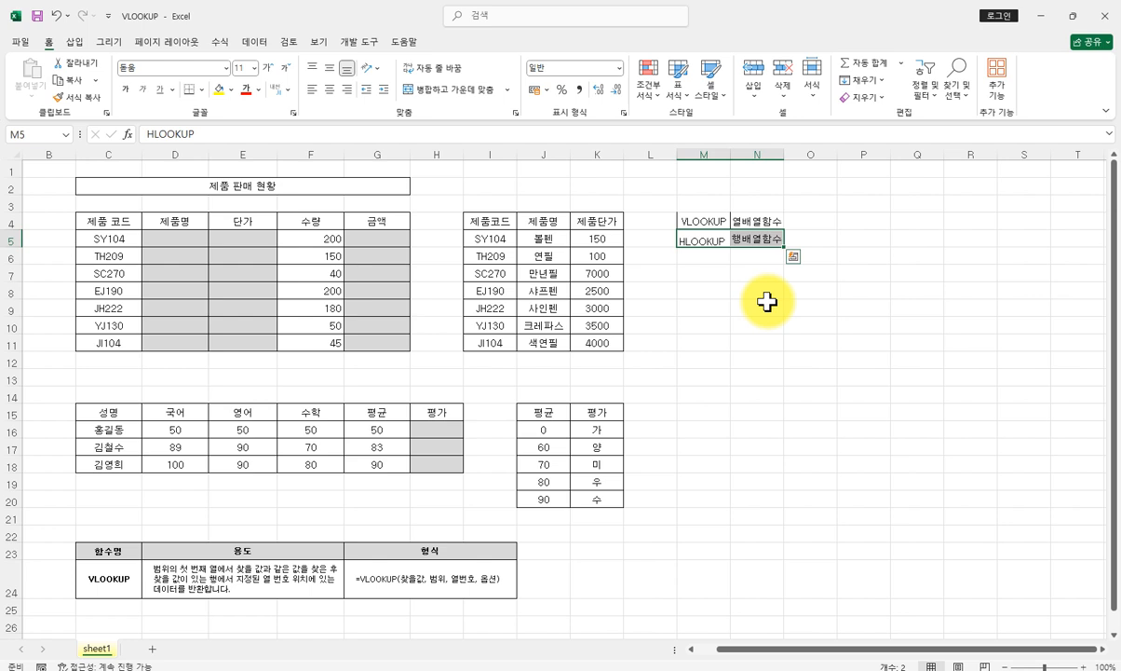
left_click_drag(705, 222, 775, 218)
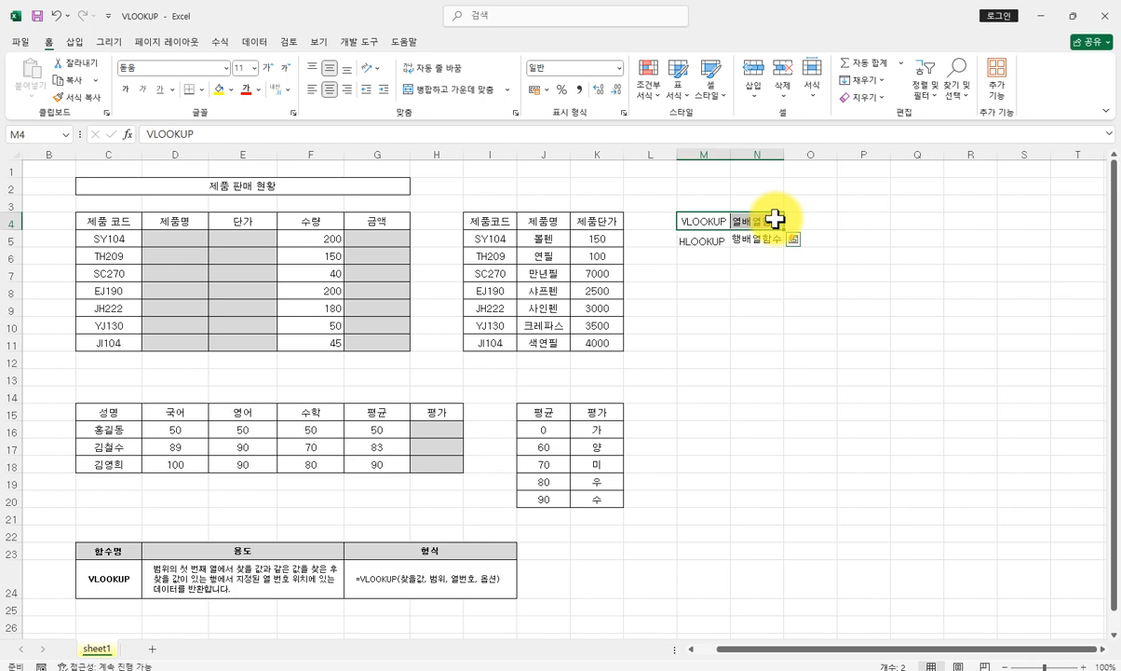
left_click(758, 222)
left_click_drag(698, 238, 757, 240)
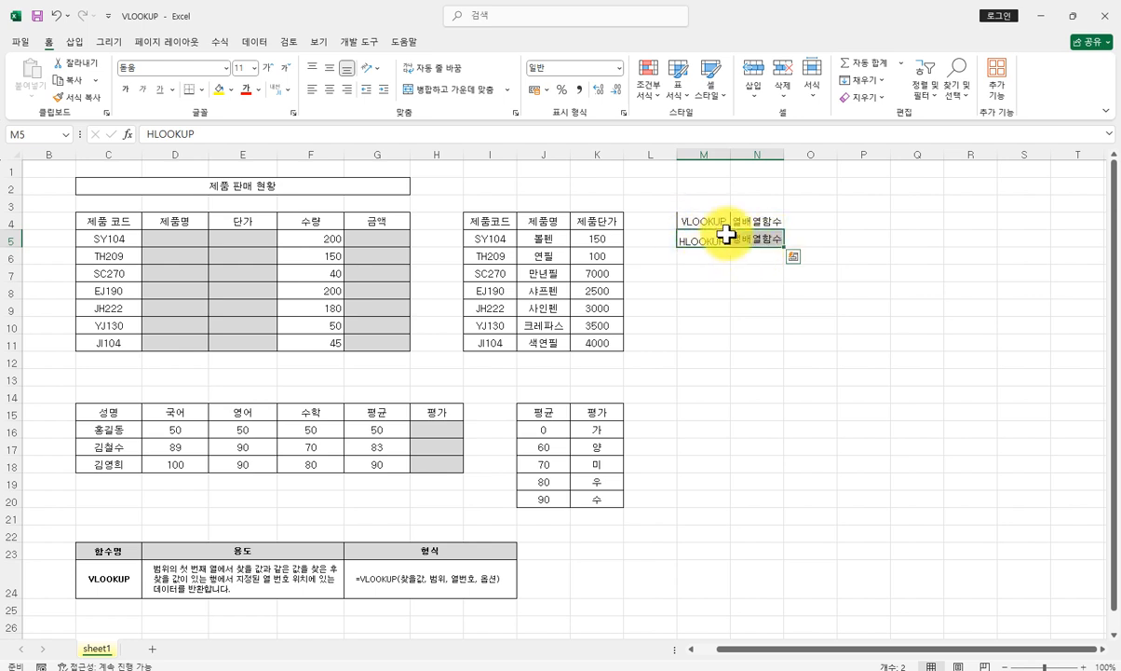
Copy the product lookup table I4:K11 and paste it transposed starting at cell M7.
left_click_drag(495, 220, 613, 348)
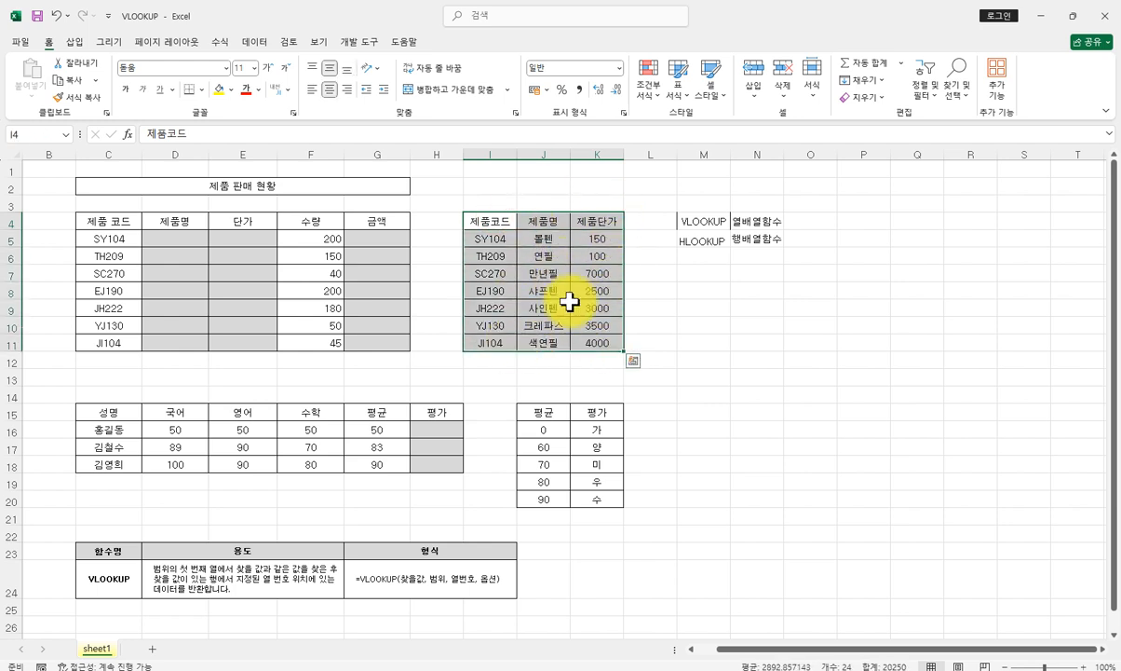
key("ctrl+c")
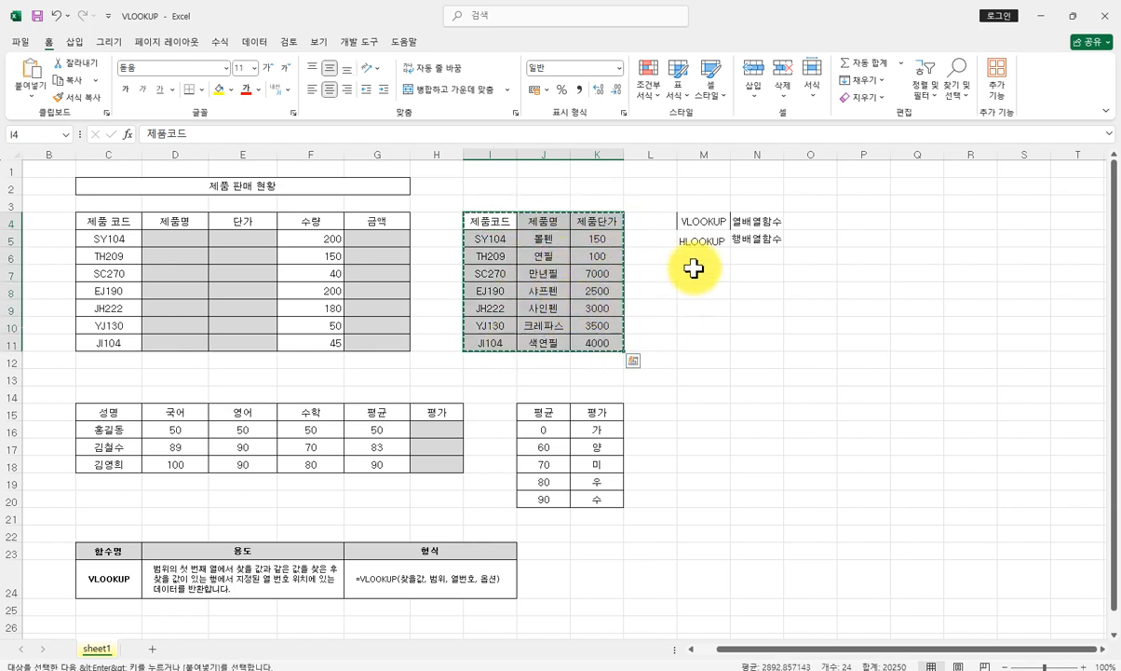
left_click(693, 272)
right_click(696, 275)
left_click(789, 358)
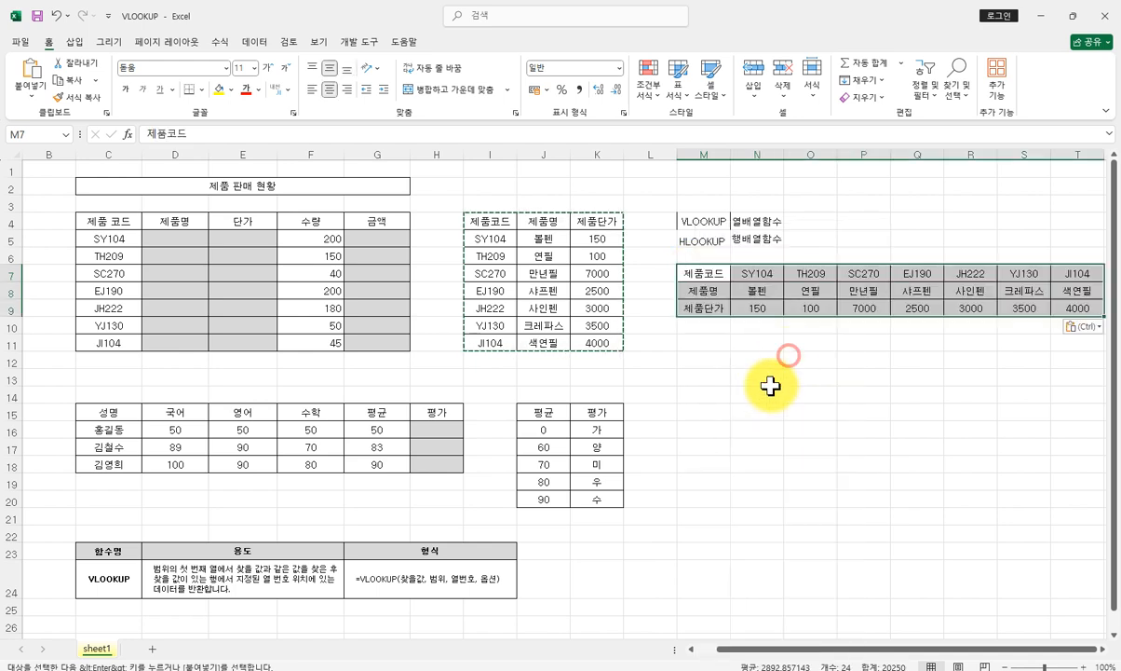
left_click(796, 434)
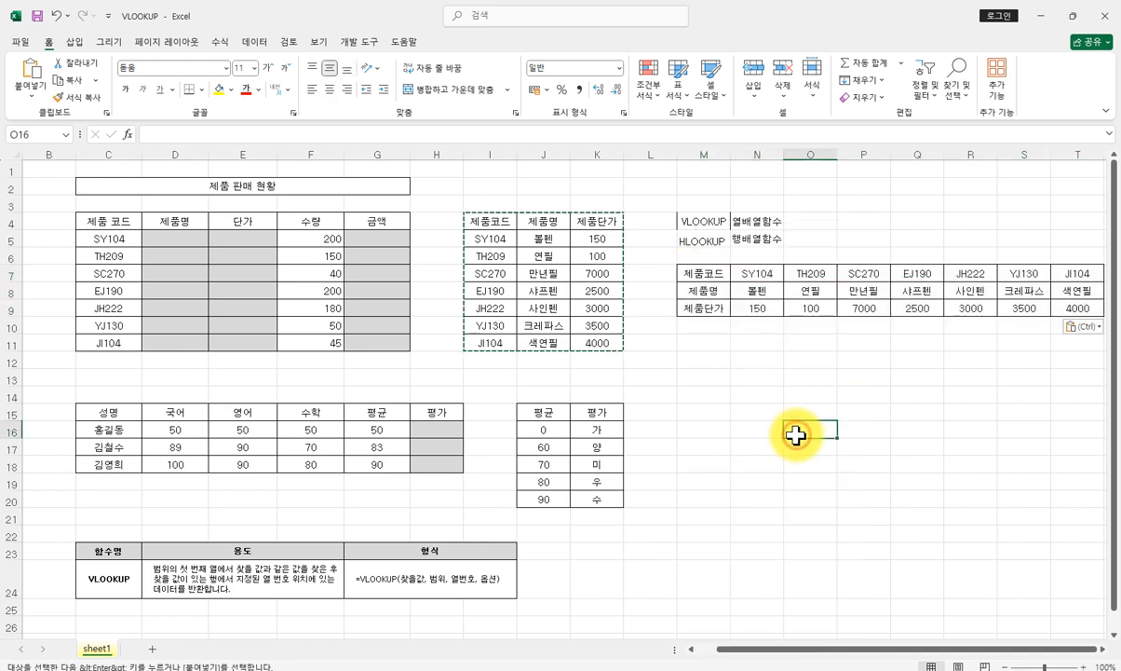
Compare the row layout of the transposed table at M7 with the column layout of the original lookup table in I4:K11.
left_click(689, 273)
left_click_drag(734, 268, 896, 272)
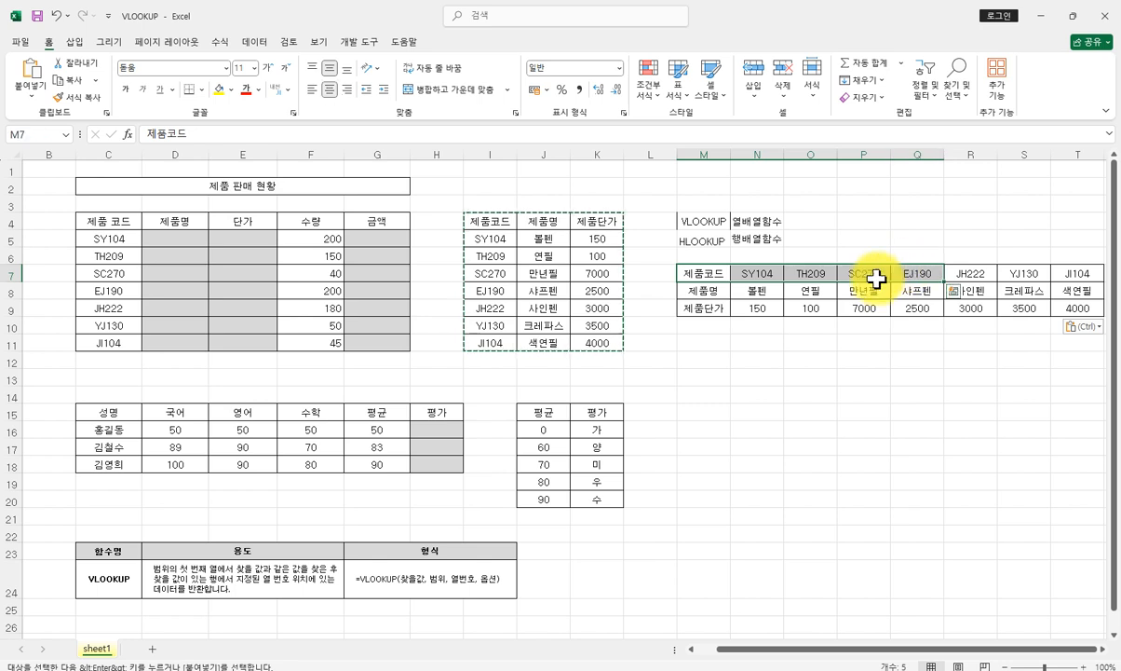
left_click_drag(686, 292, 916, 283)
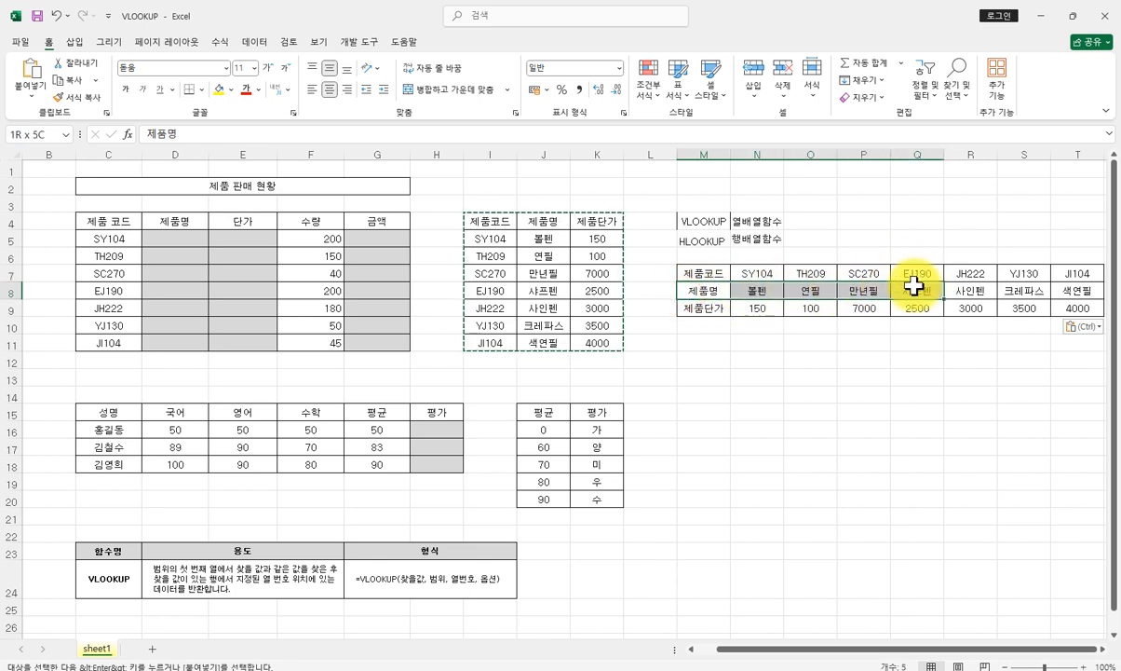
left_click_drag(708, 306, 906, 303)
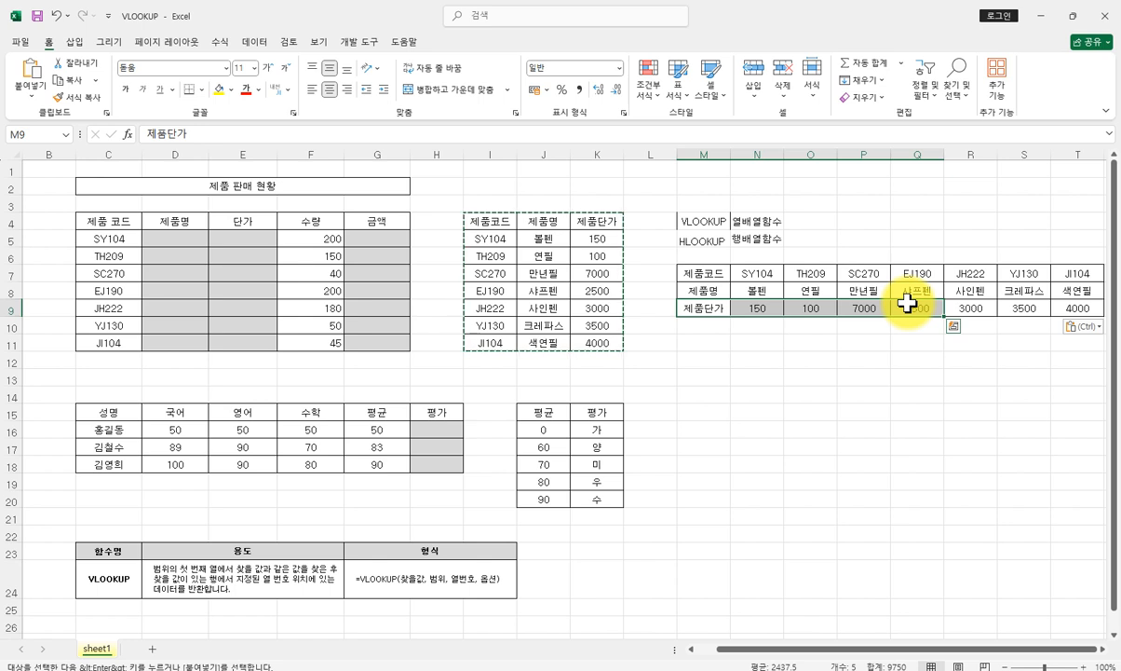
left_click(711, 242)
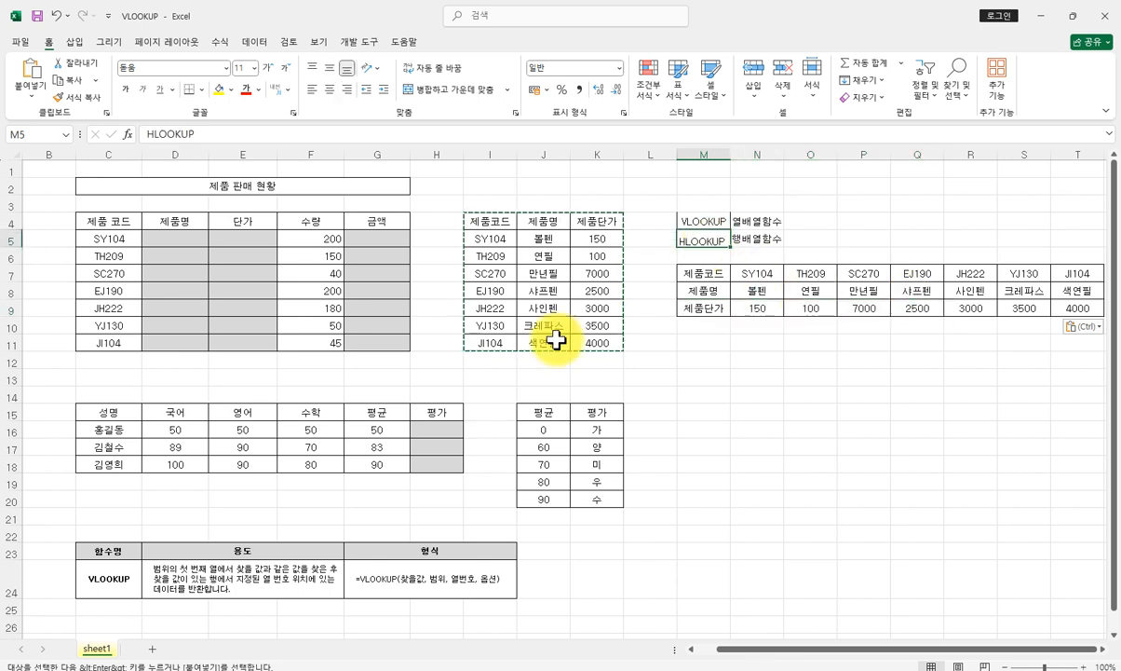
left_click(491, 154)
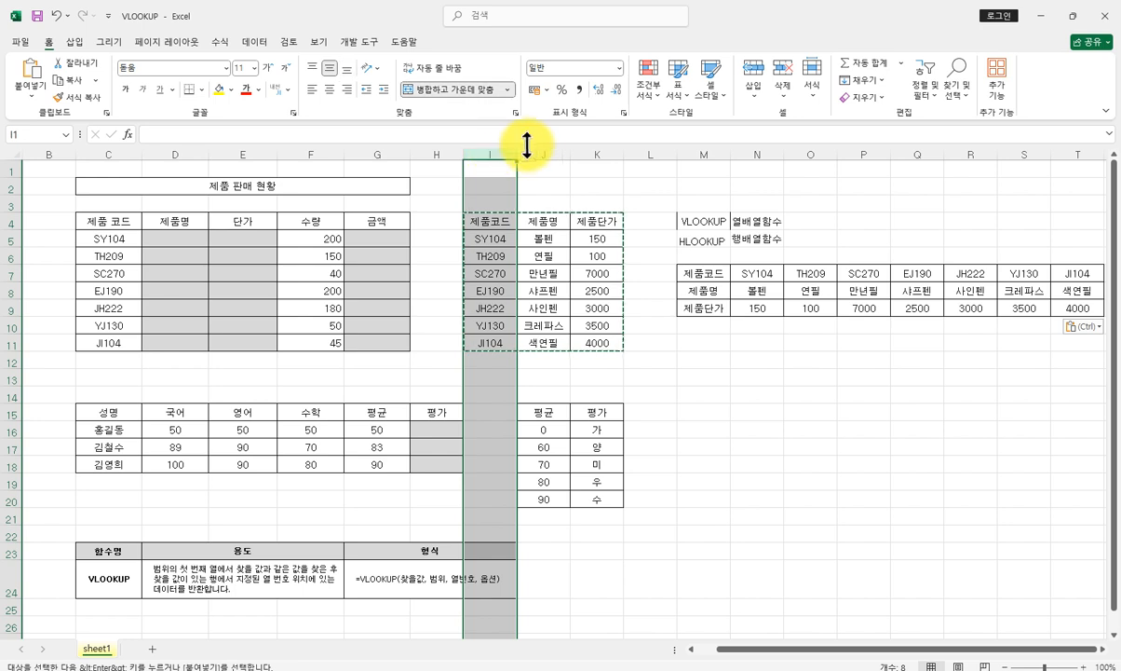
left_click(545, 145)
left_click(598, 146)
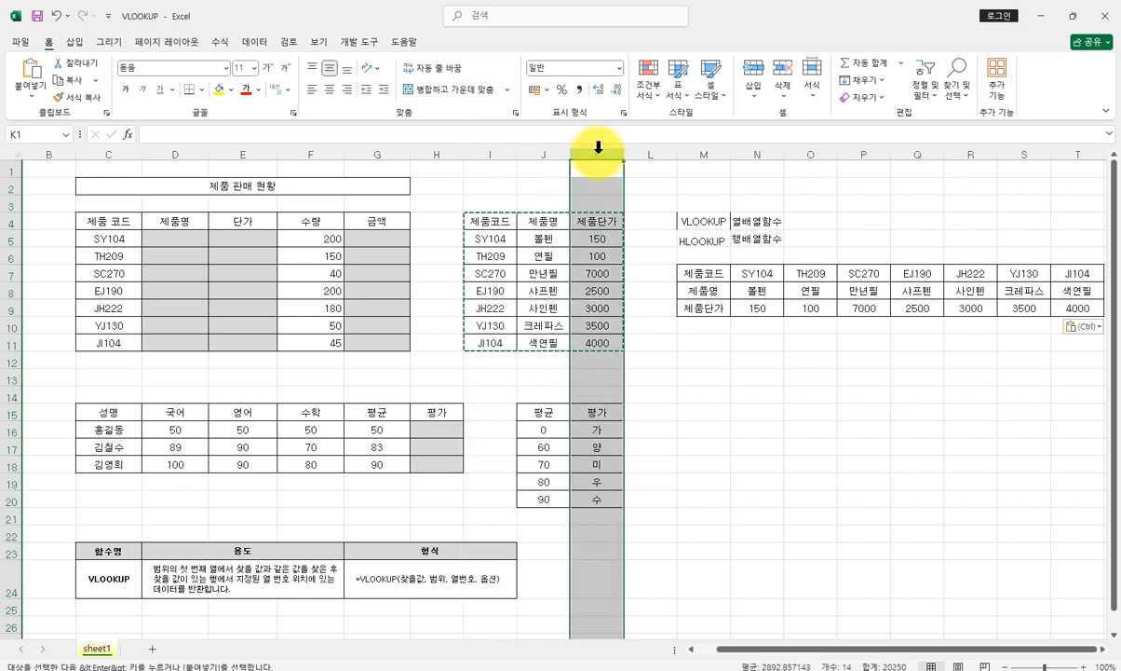
left_click_drag(499, 221, 498, 338)
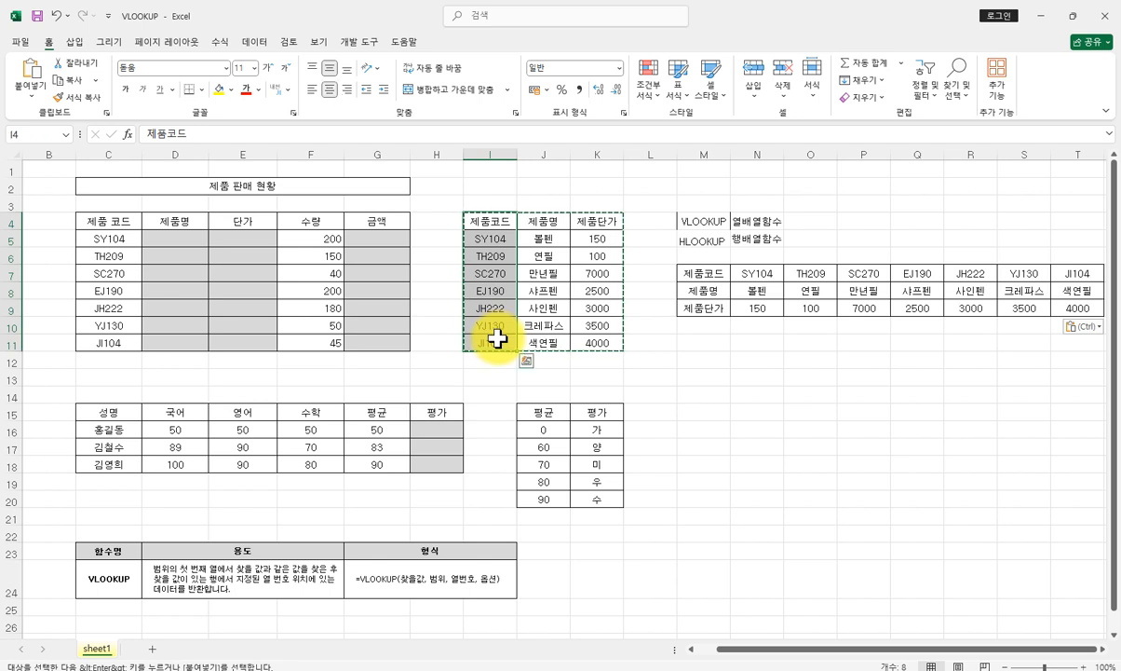
Start a VLOOKUP function in cell D5 with the function arguments dialog and set the lookup value to C5.
left_click(494, 337)
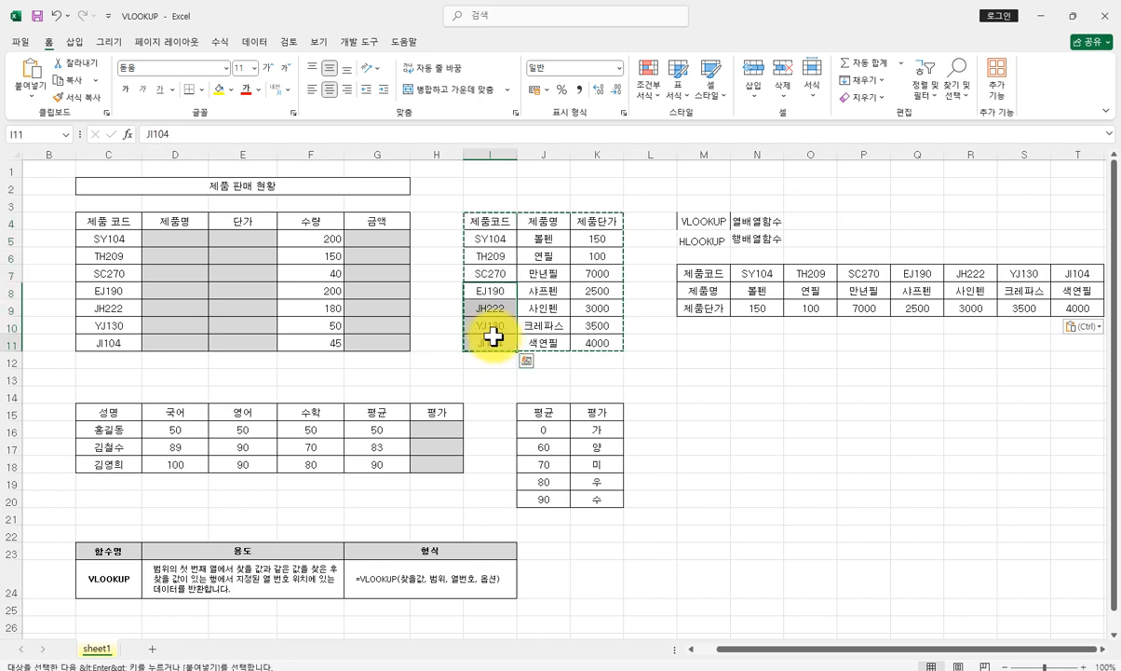
left_click(160, 238)
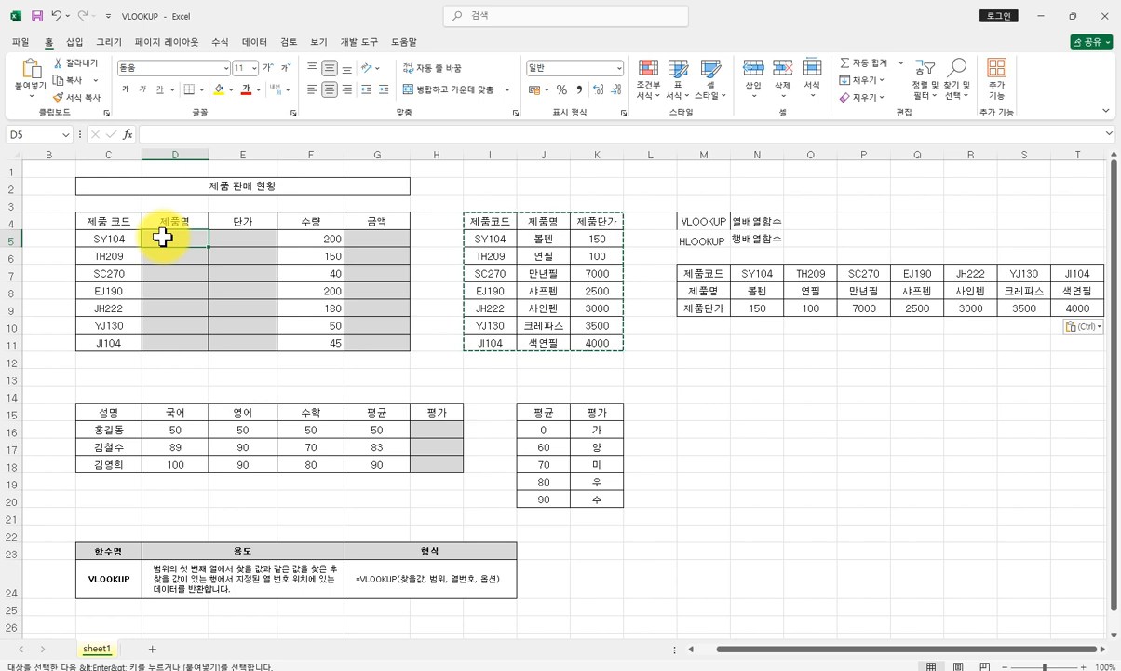
type("=")
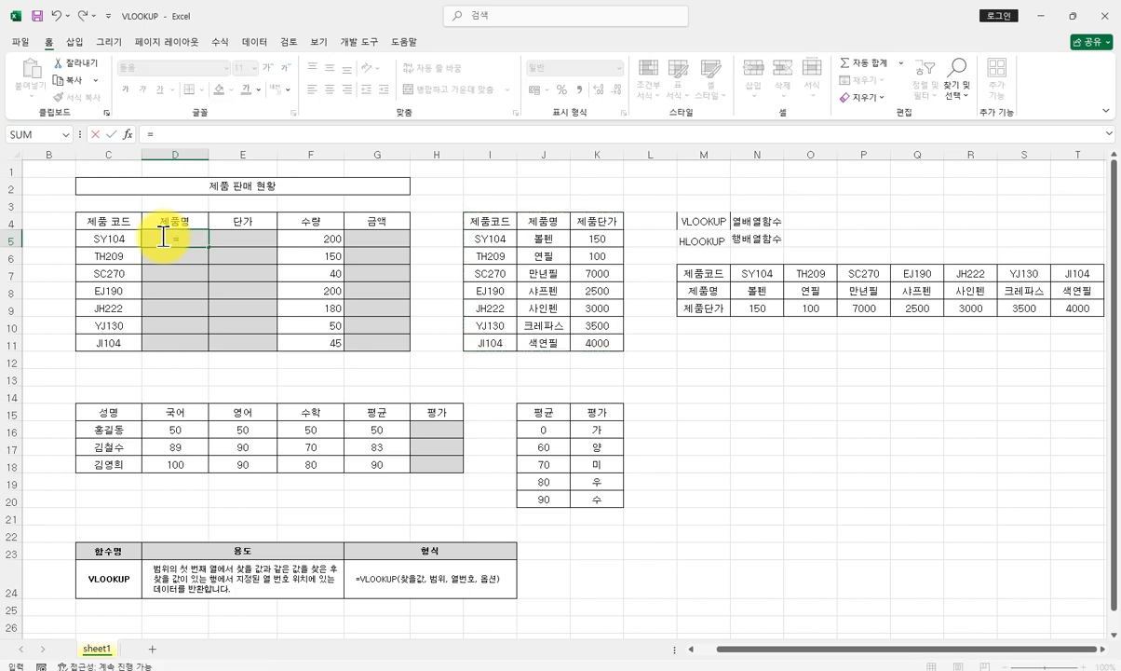
type("V")
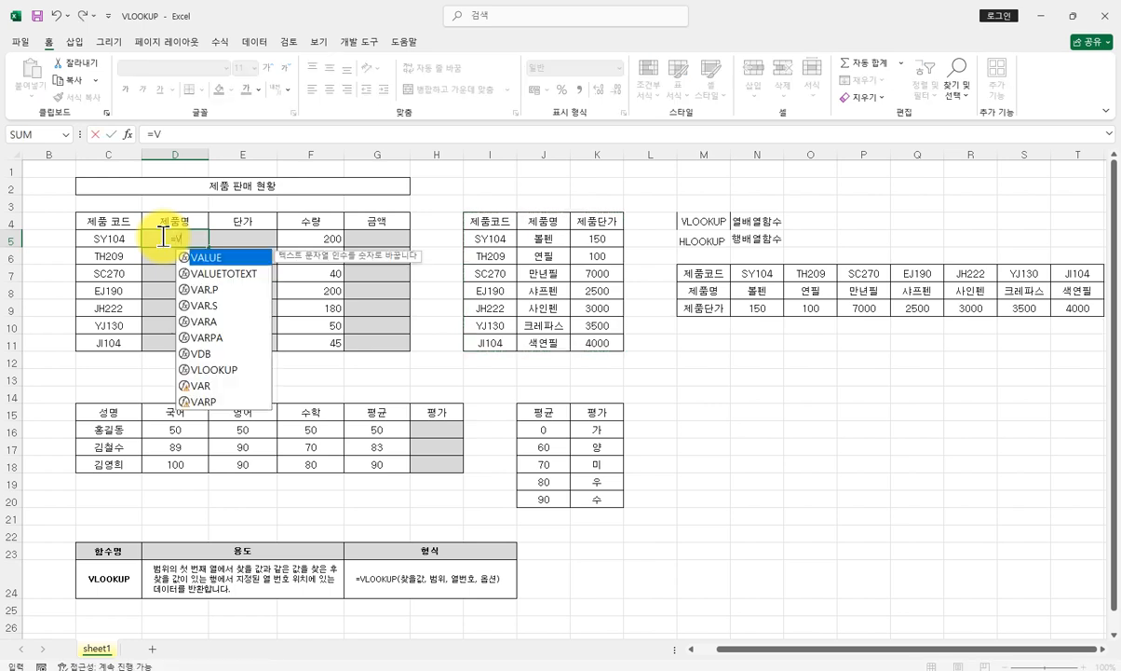
double_click(231, 370)
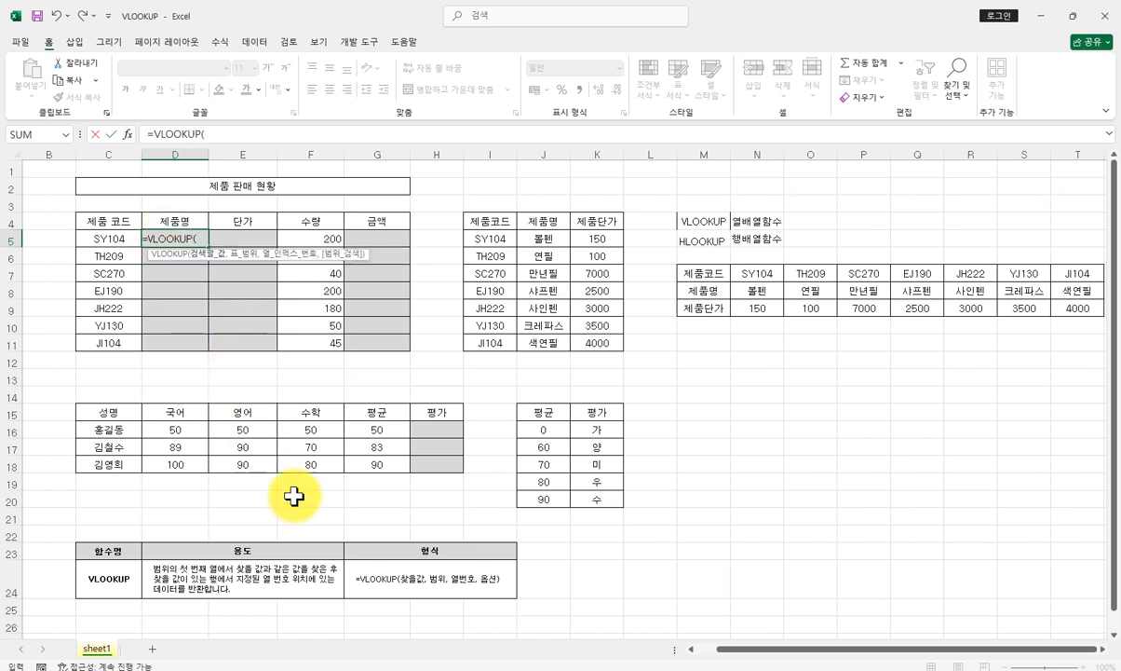
key("ctrl+a")
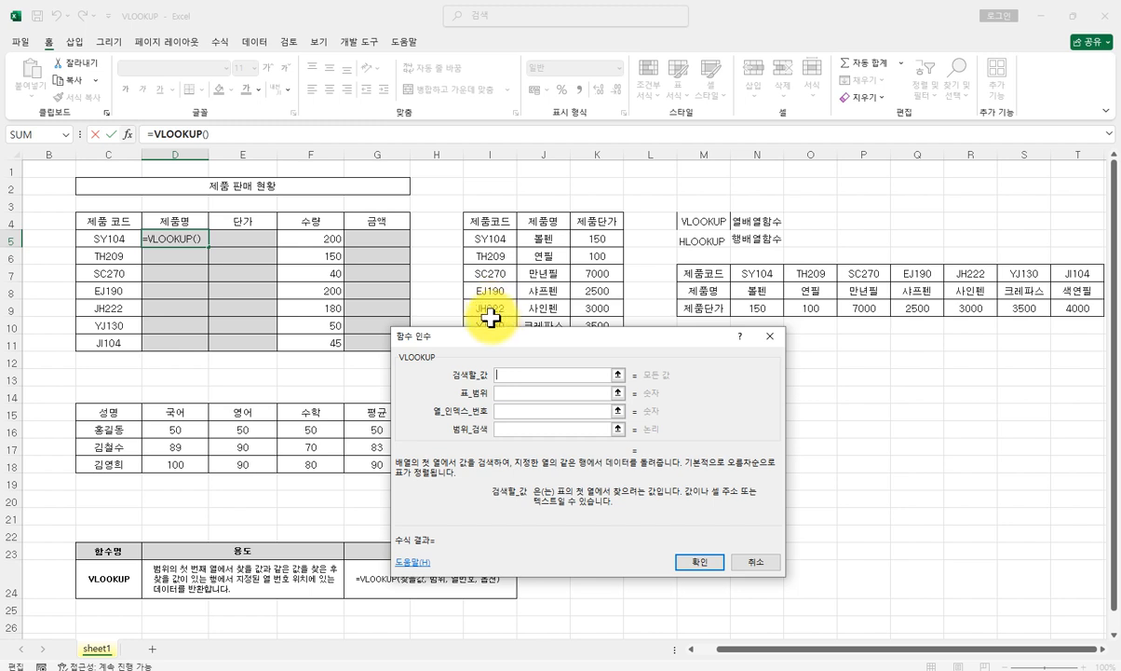
left_click(108, 238)
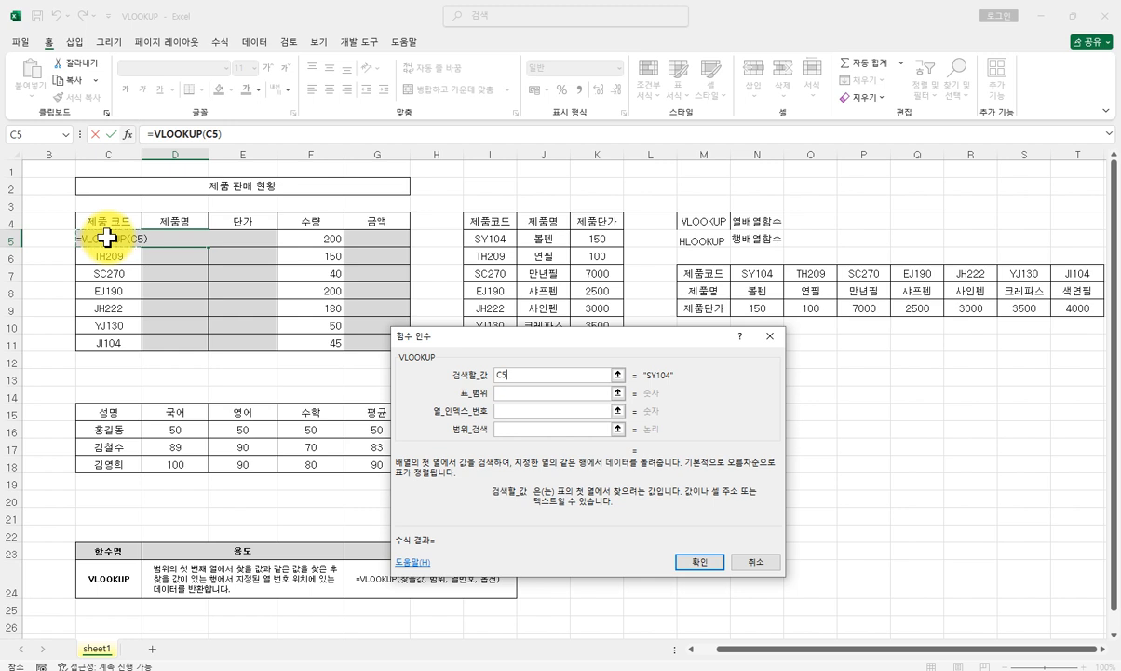
Try lookup-table cell I5 as the lookup value and set it back to C5.
left_click(481, 237)
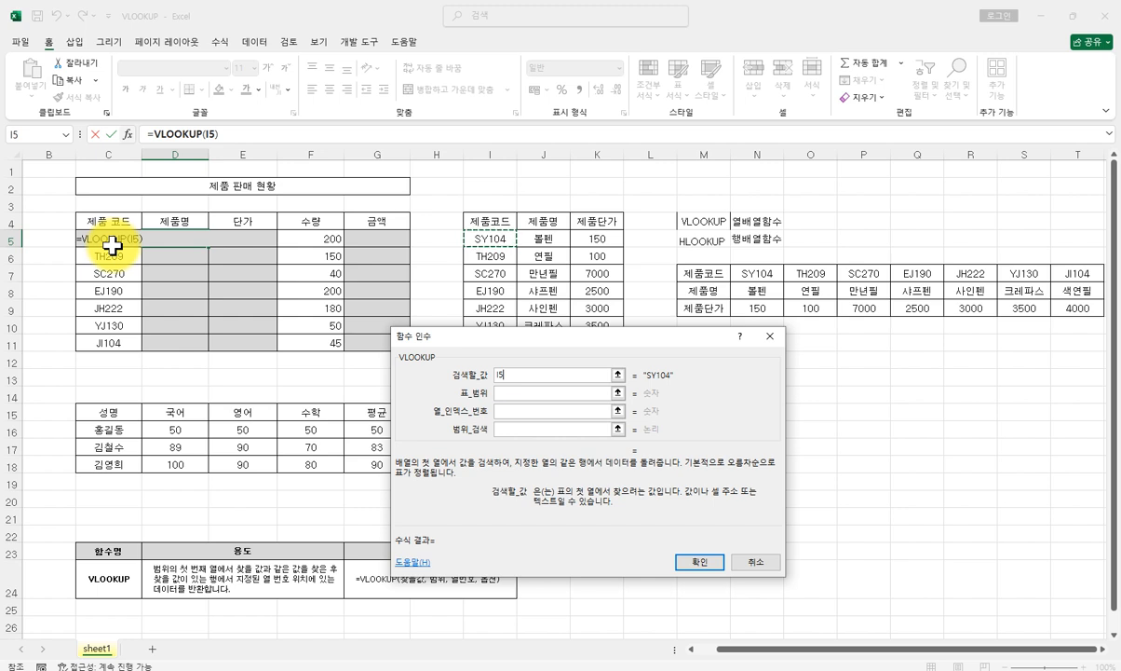
left_click(533, 371)
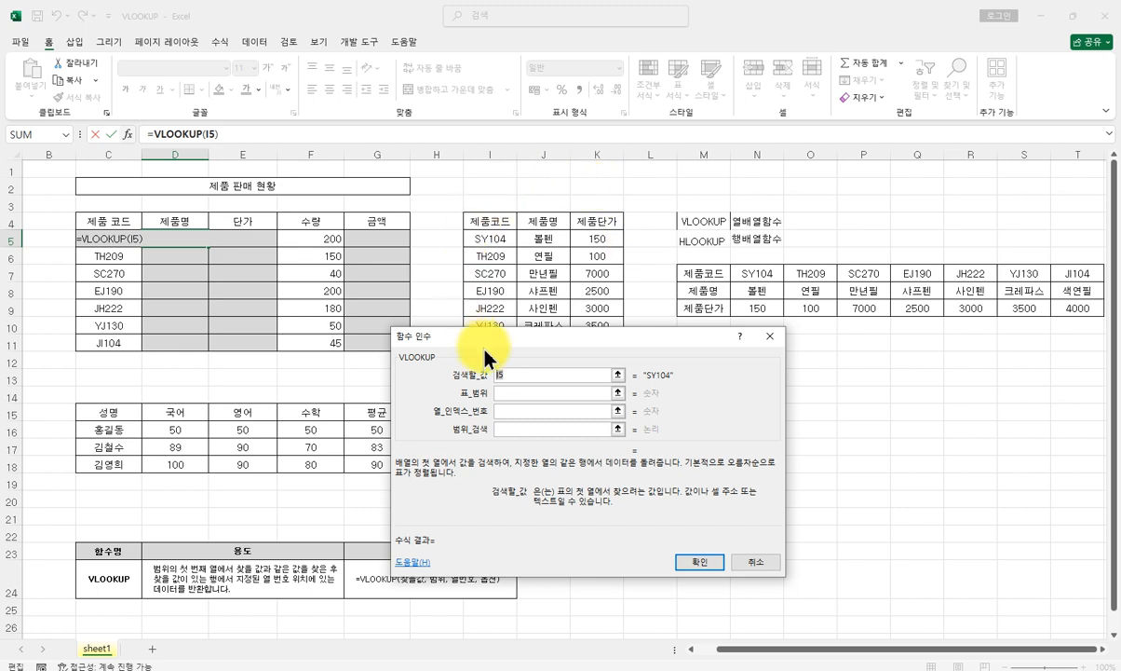
left_click(110, 237)
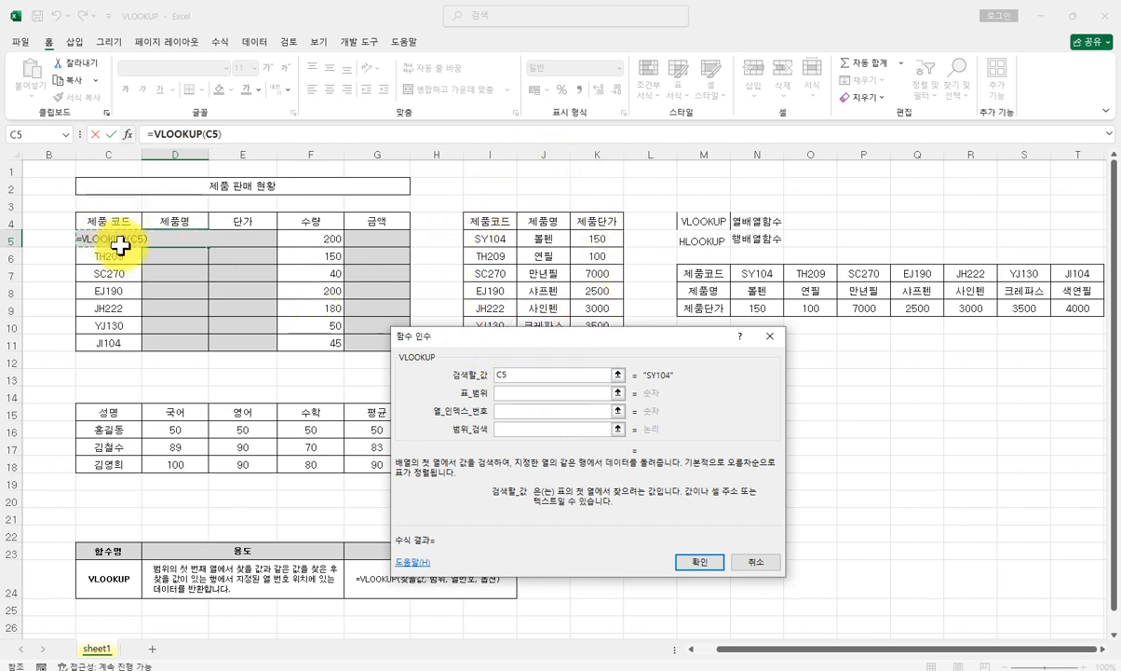
Set the VLOOKUP table range to the product lookup table I4:K11.
left_click(535, 392)
left_click_drag(545, 345, 541, 392)
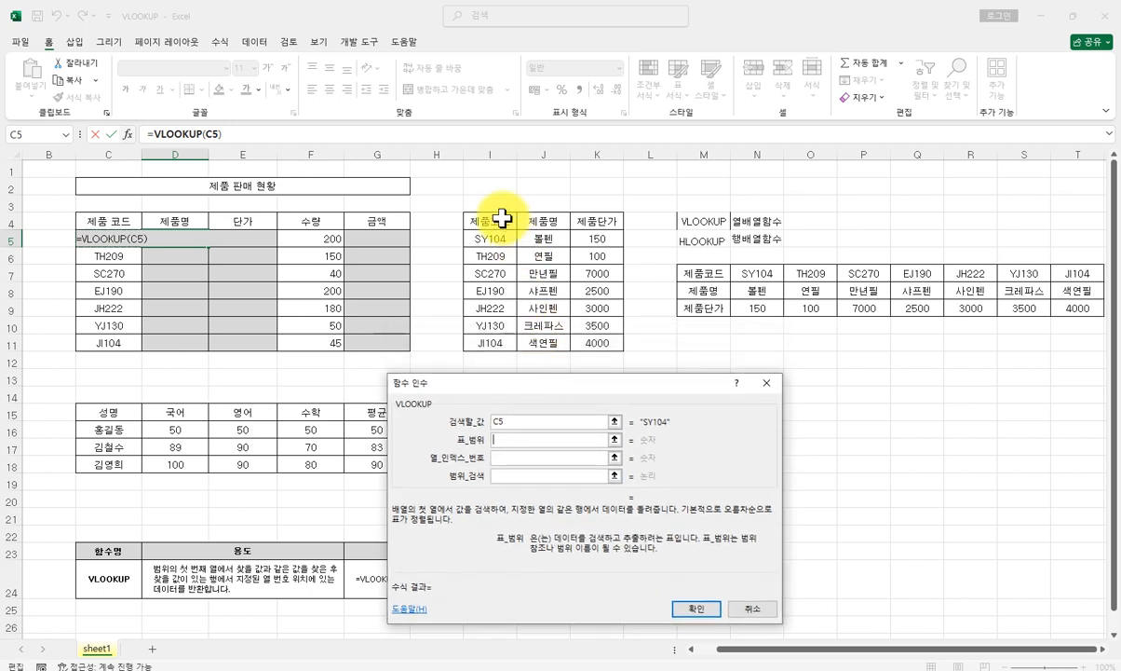
left_click_drag(488, 216, 597, 345)
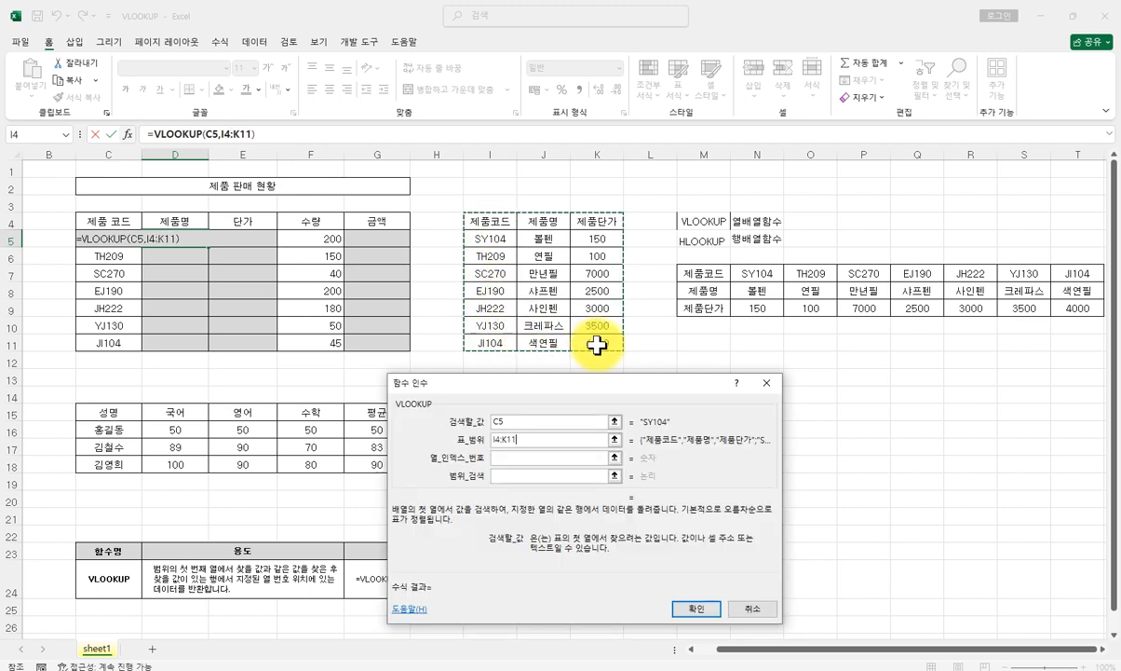
Try I4:K11 as the lookup value, restore C5, and reselect I4:K11 as the table range.
left_click(540, 438)
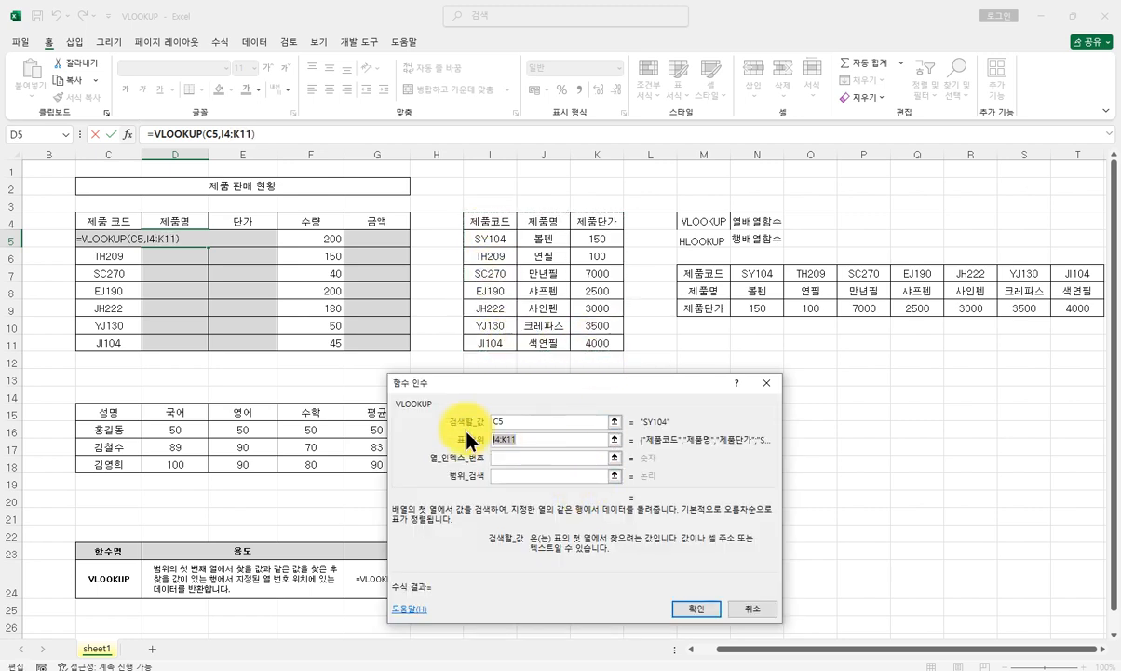
left_click(499, 421)
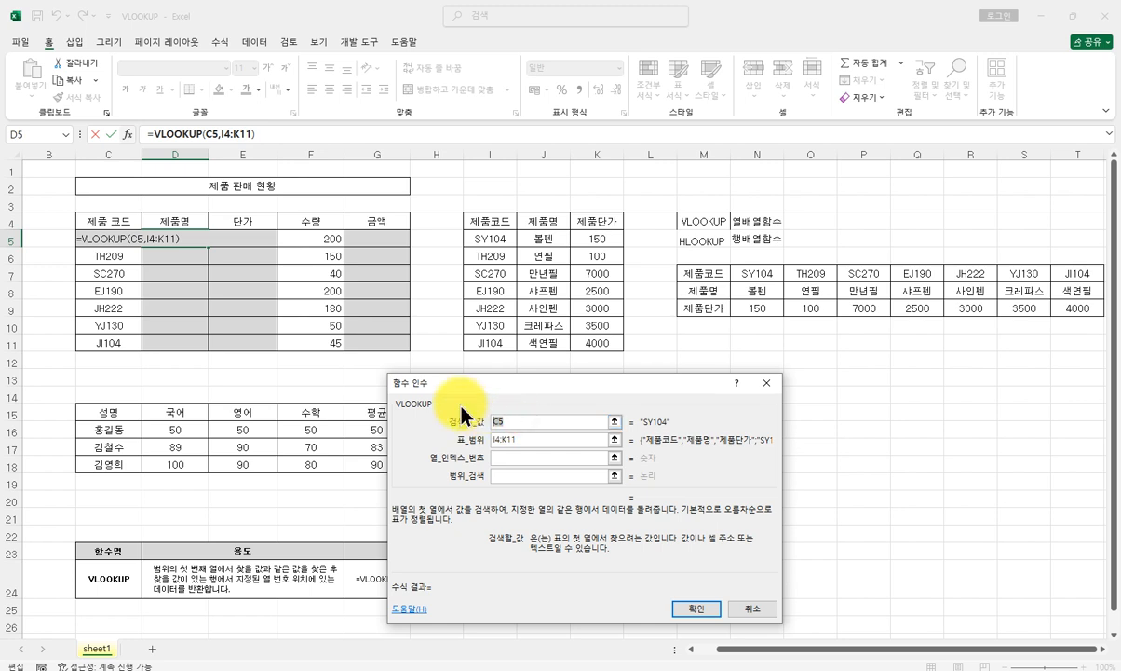
left_click_drag(491, 221, 588, 347)
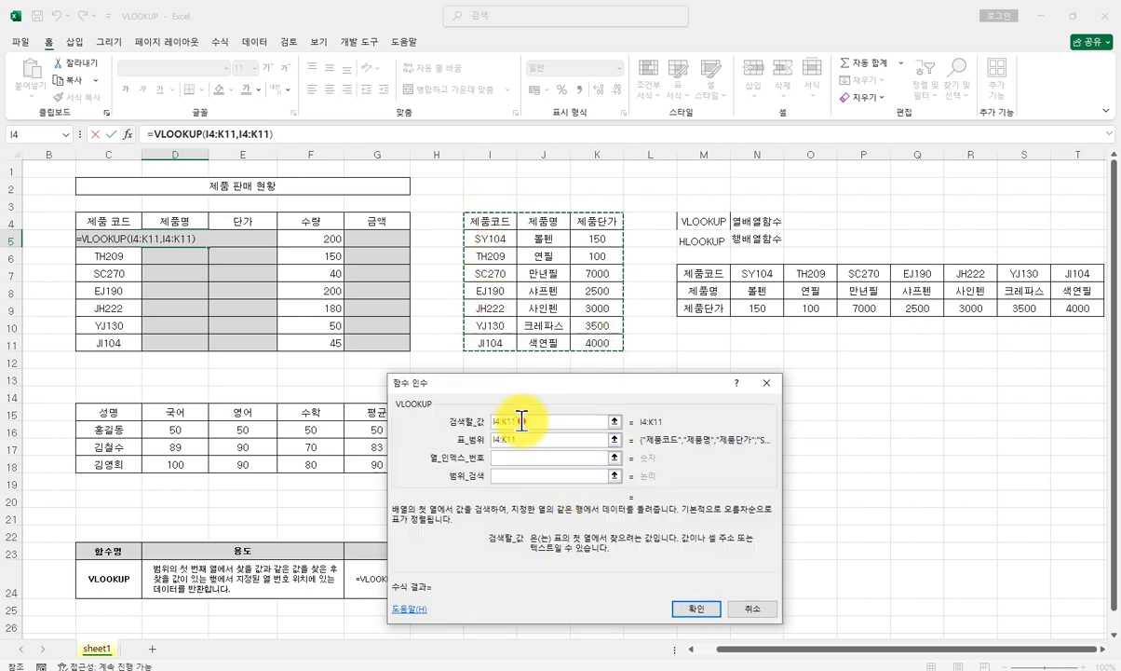
left_click(112, 239)
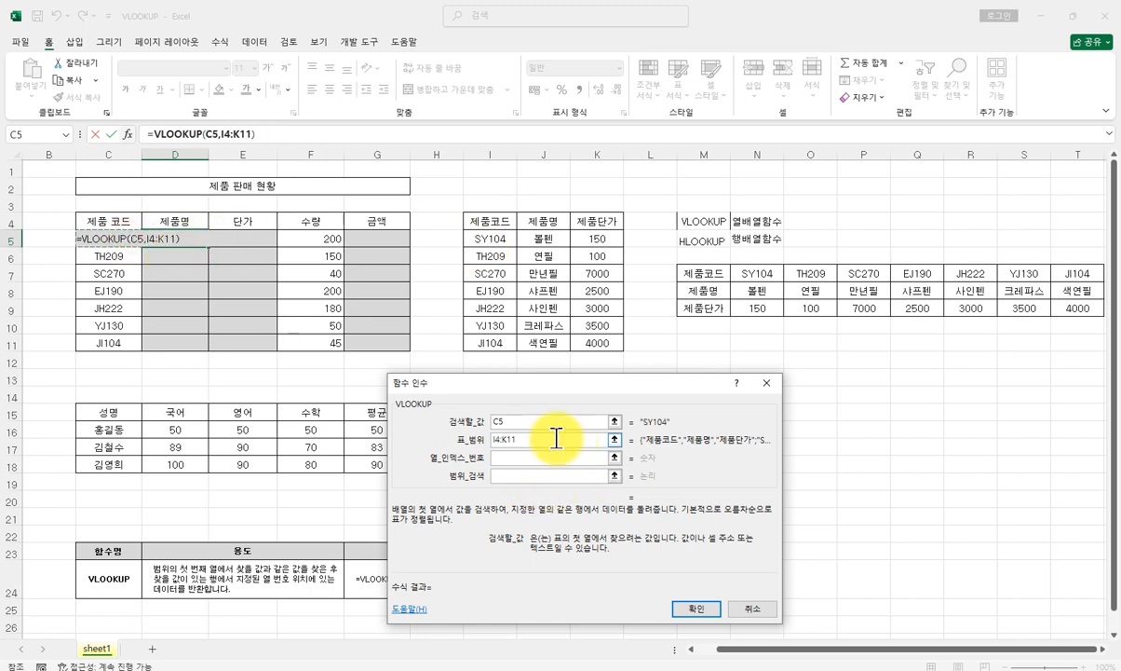
left_click_drag(476, 216, 592, 341)
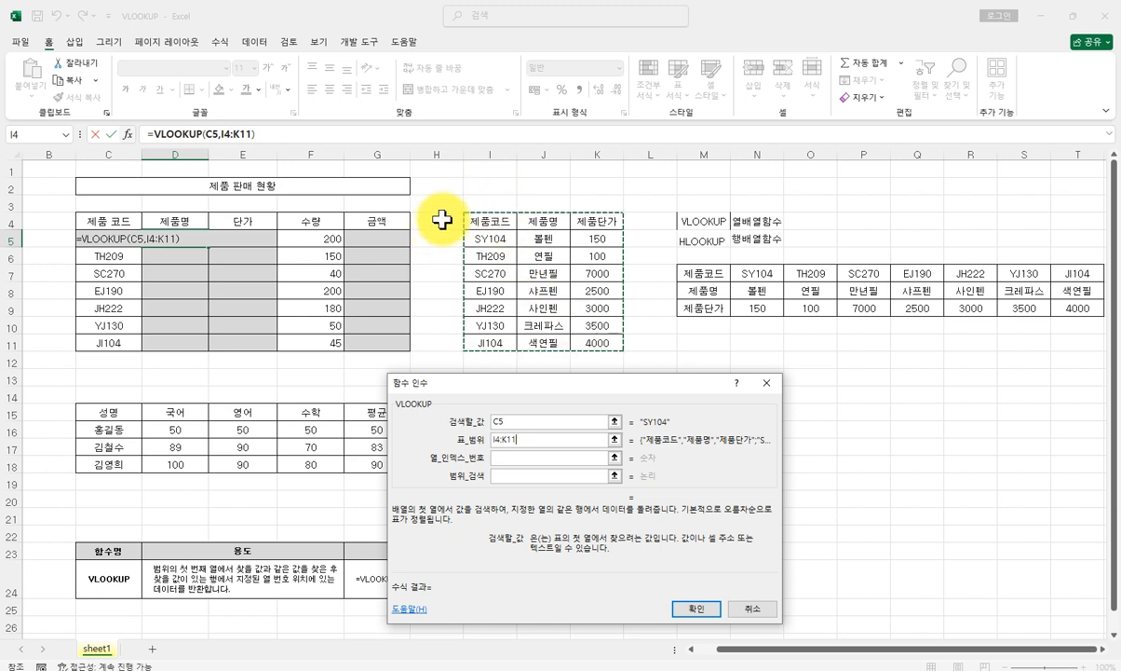
left_click_drag(480, 223, 590, 344)
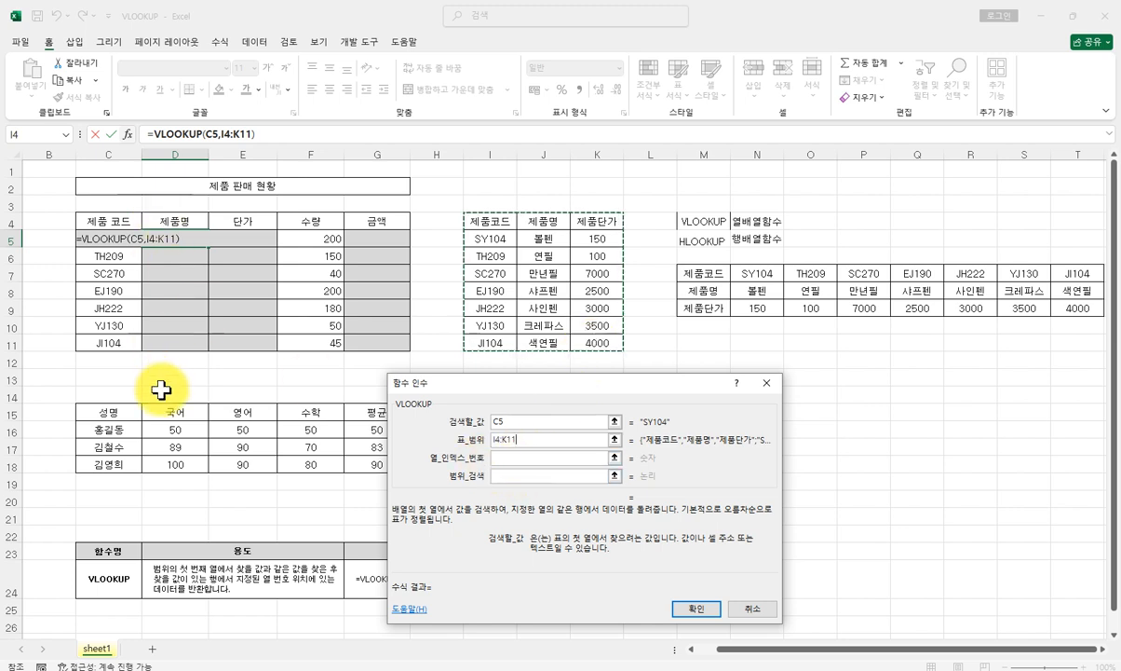
left_click(511, 421)
left_click(510, 440)
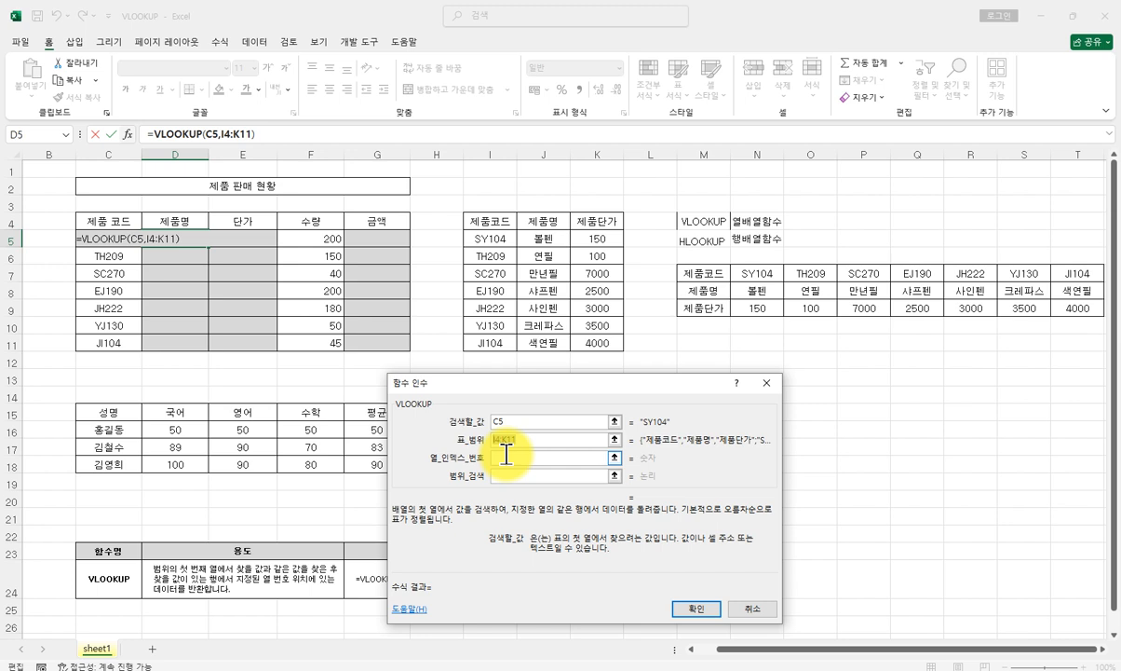
Set the column index number to 2 and the range lookup option to 0 for an exact match.
left_click(505, 456)
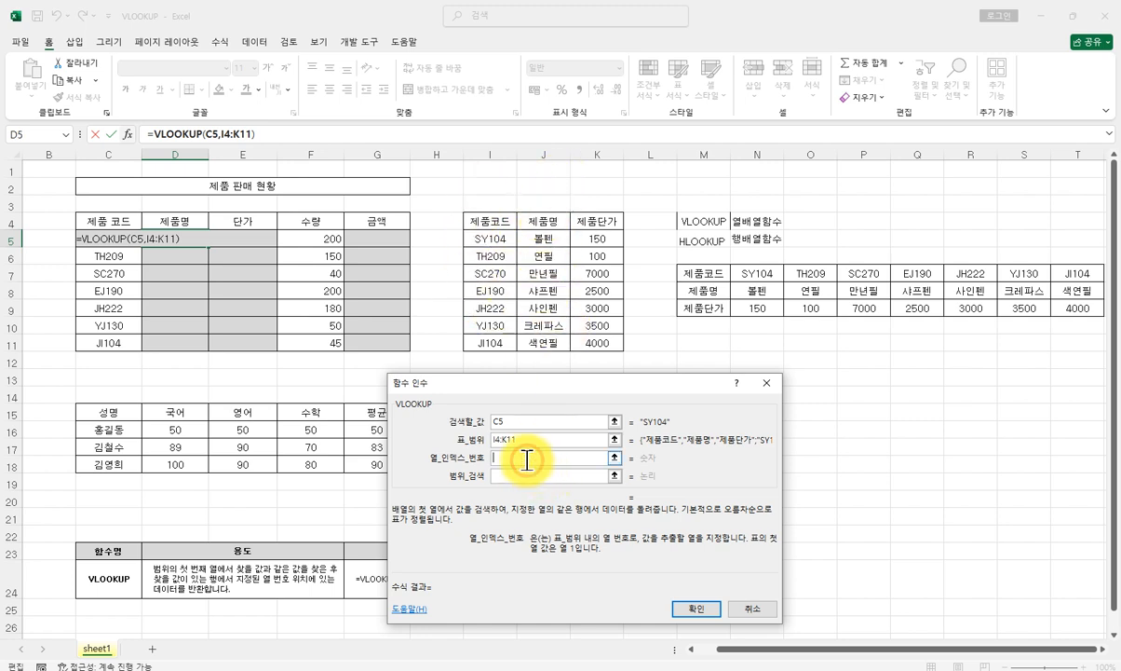
type("2")
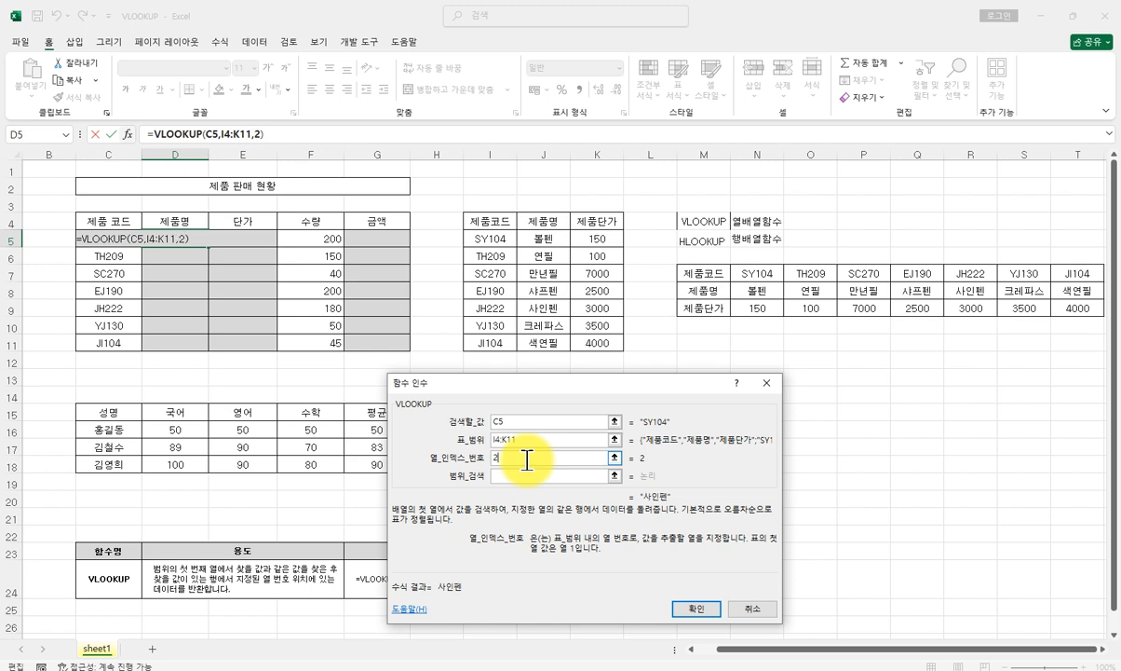
left_click(524, 475)
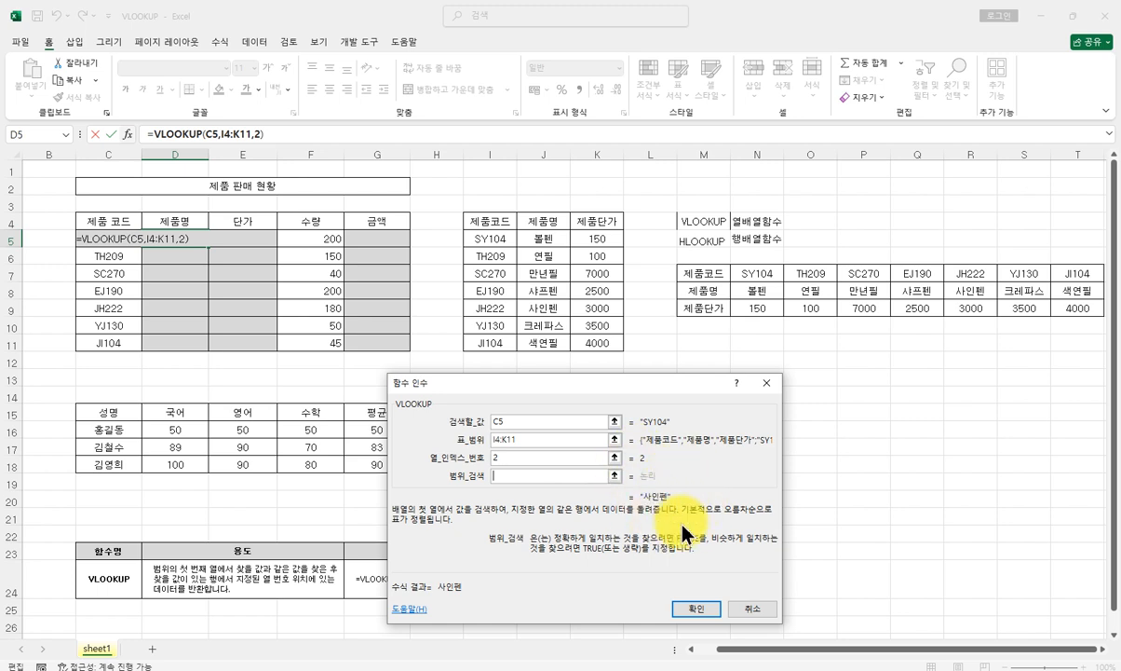
left_click(532, 474)
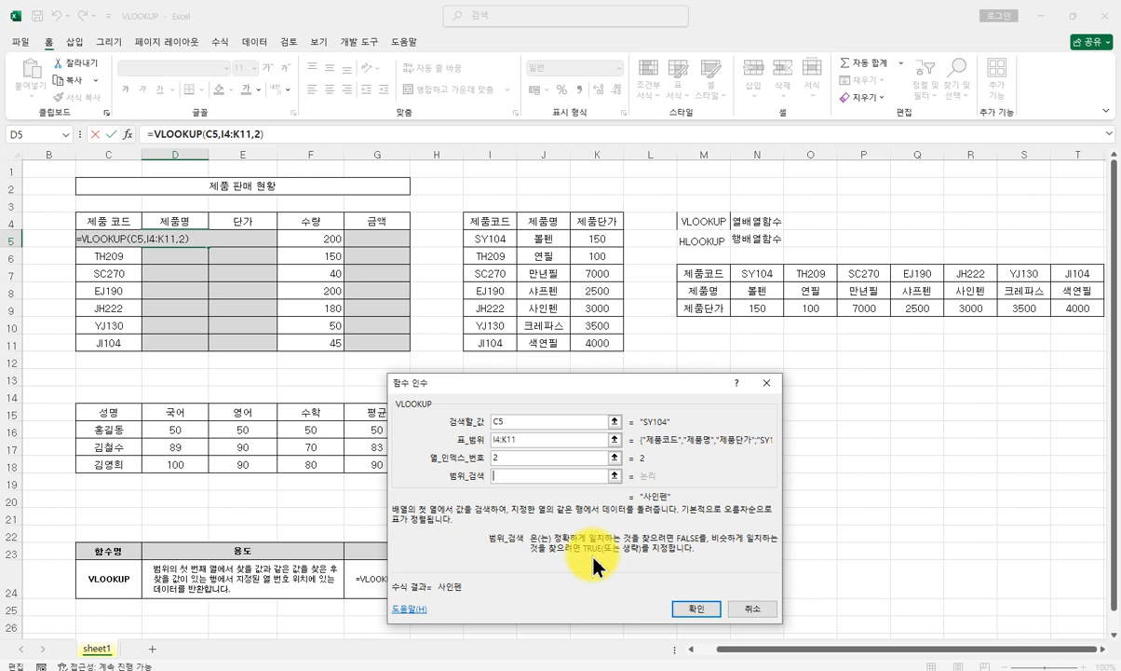
type("0")
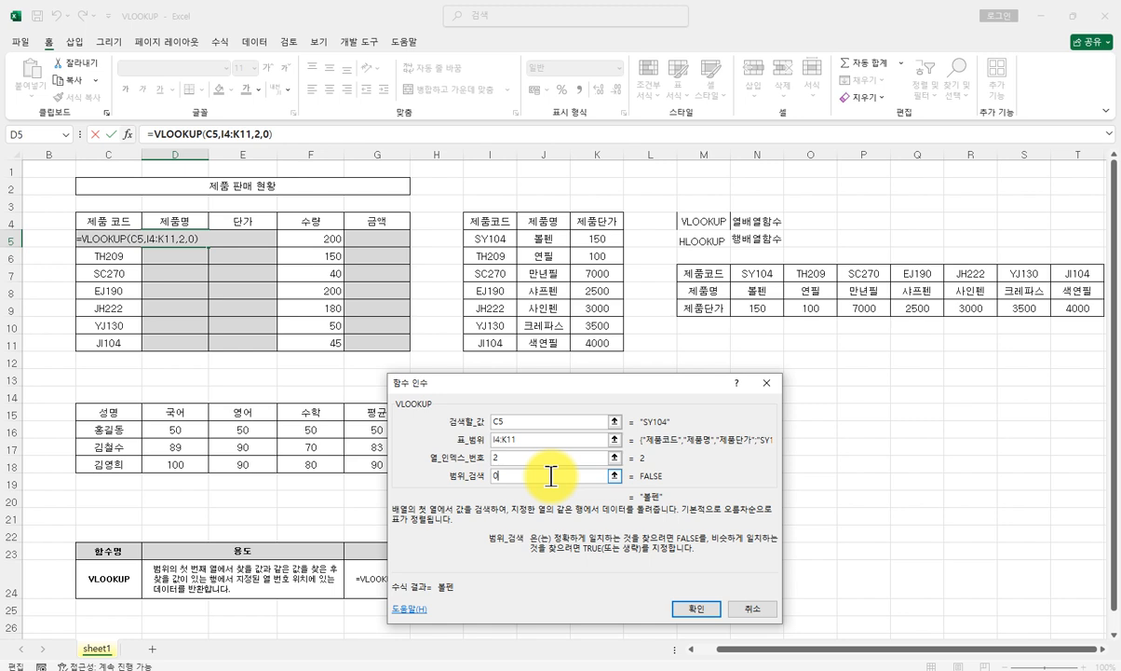
Confirm the VLOOKUP formula in D5 and fill it down through D11.
left_click_drag(481, 385, 480, 527)
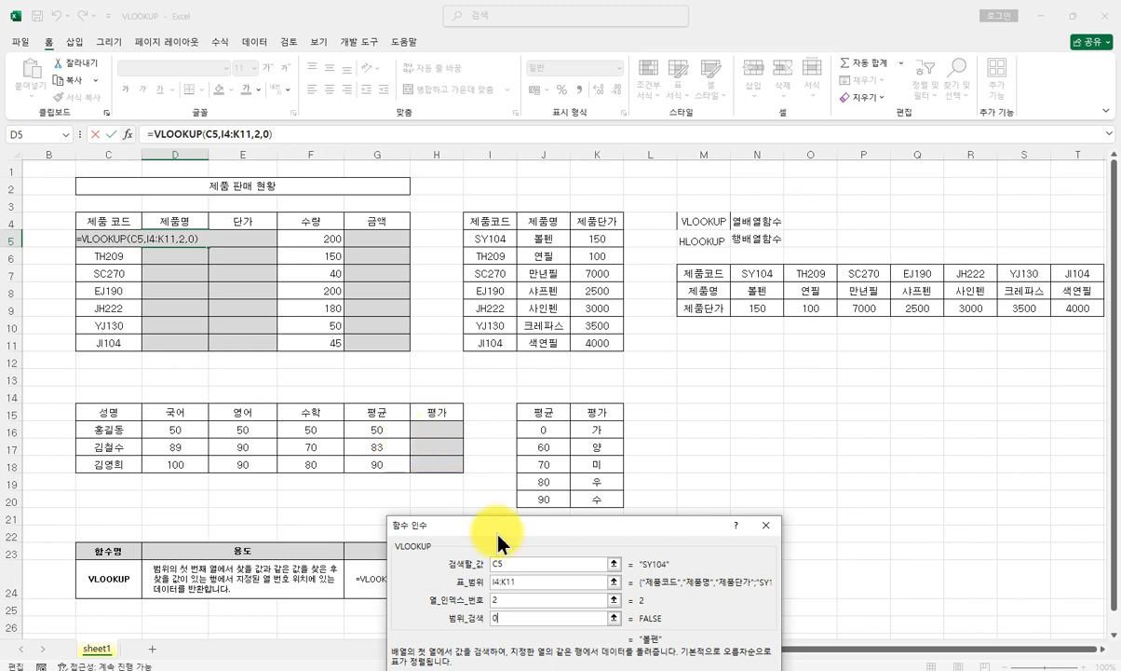
left_click_drag(498, 531, 452, 403)
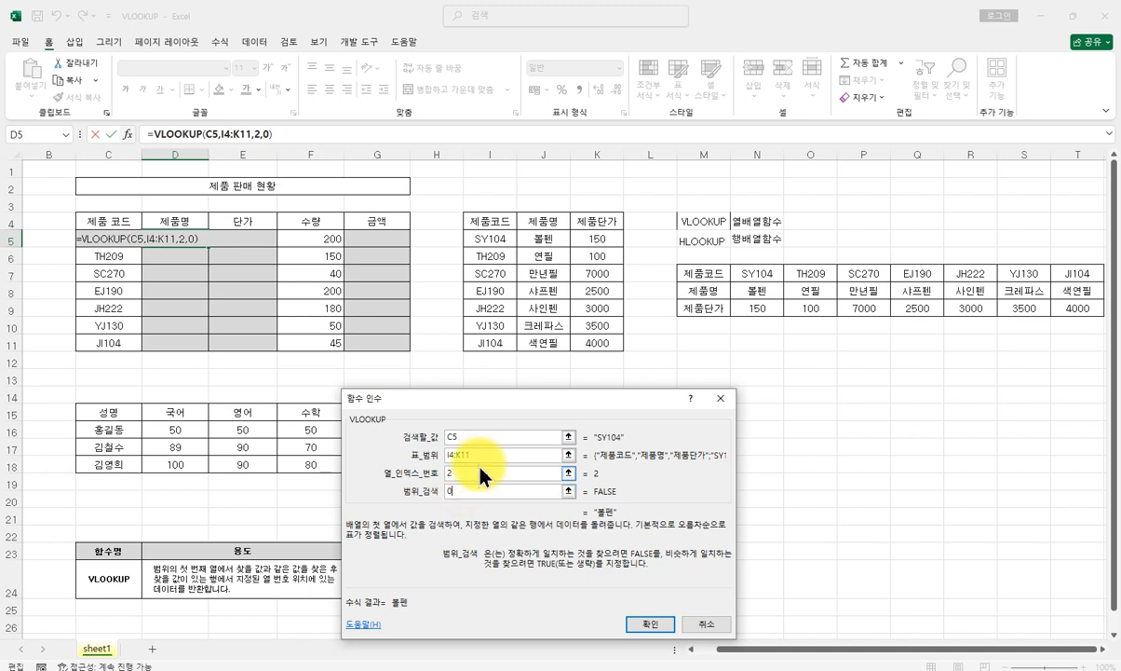
left_click(482, 456)
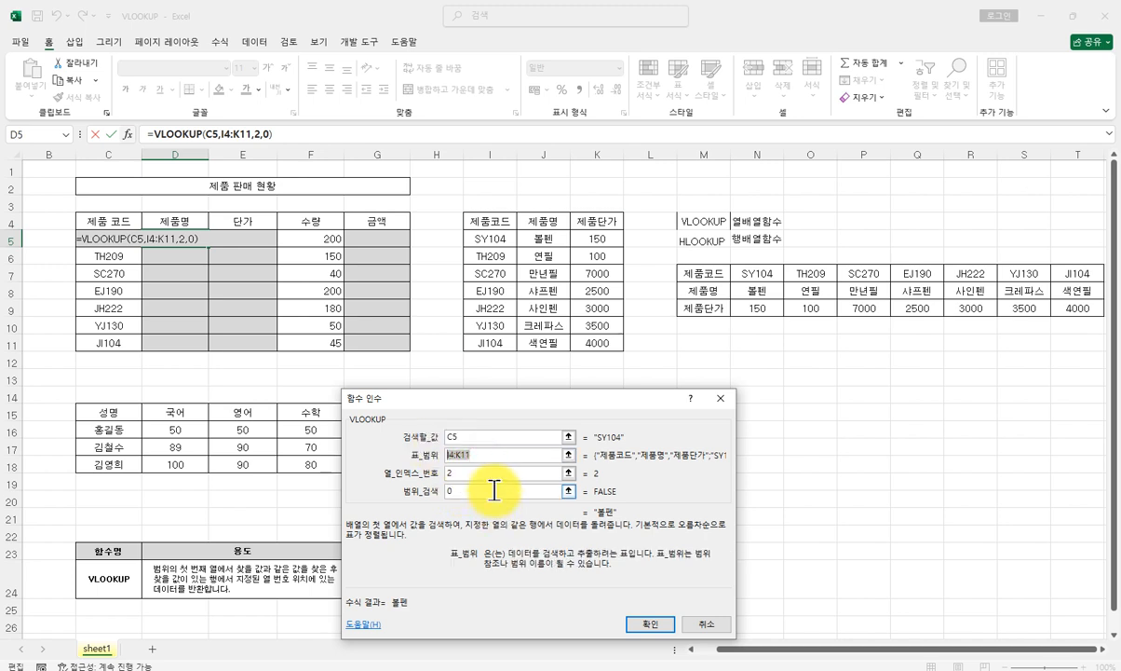
left_click(649, 626)
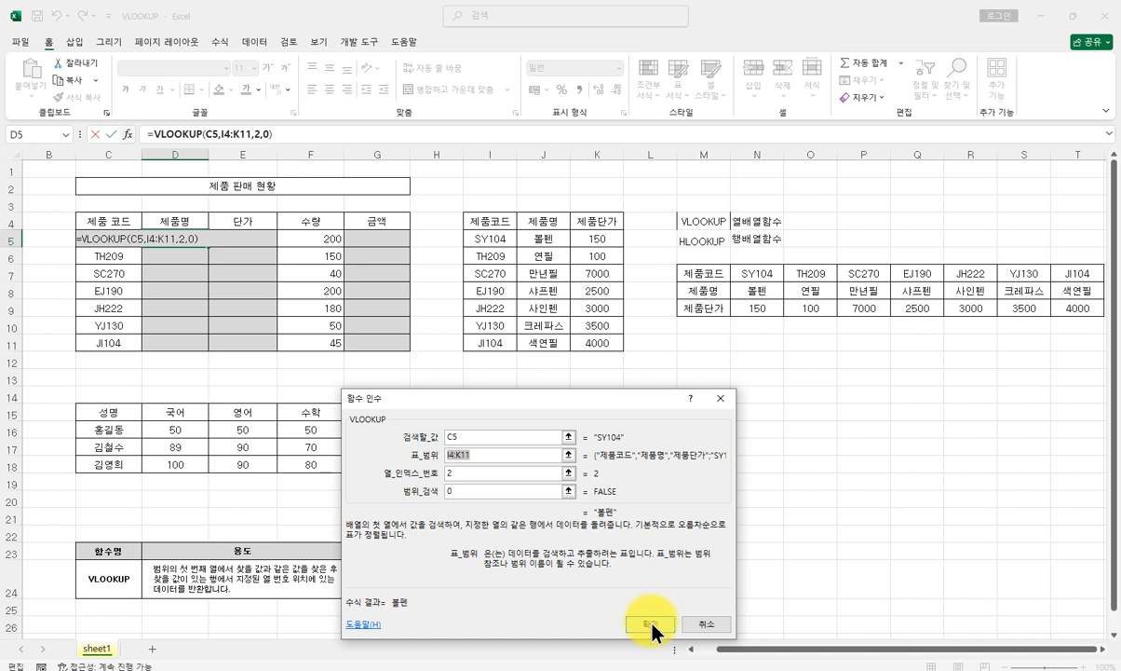
left_click_drag(215, 243, 214, 350)
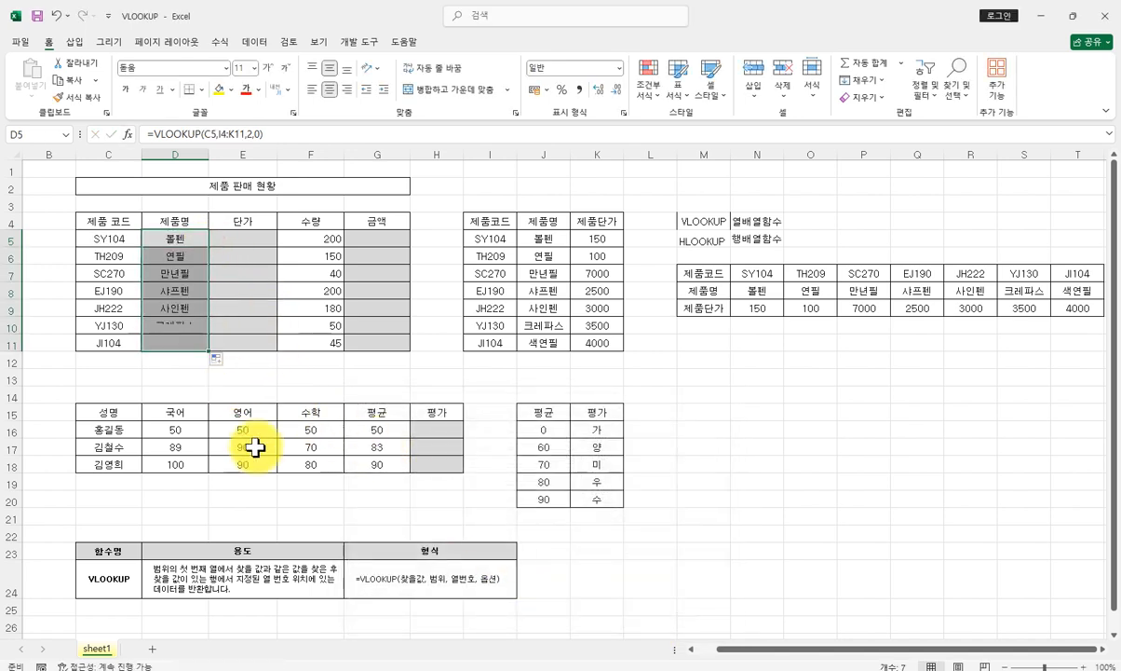
Examine the copied VLOOKUP formulas in the product name cells D6 to D11 one by one.
left_click(190, 253)
left_click(196, 277)
left_click(196, 293)
left_click(196, 309)
left_click(194, 325)
left_click(193, 342)
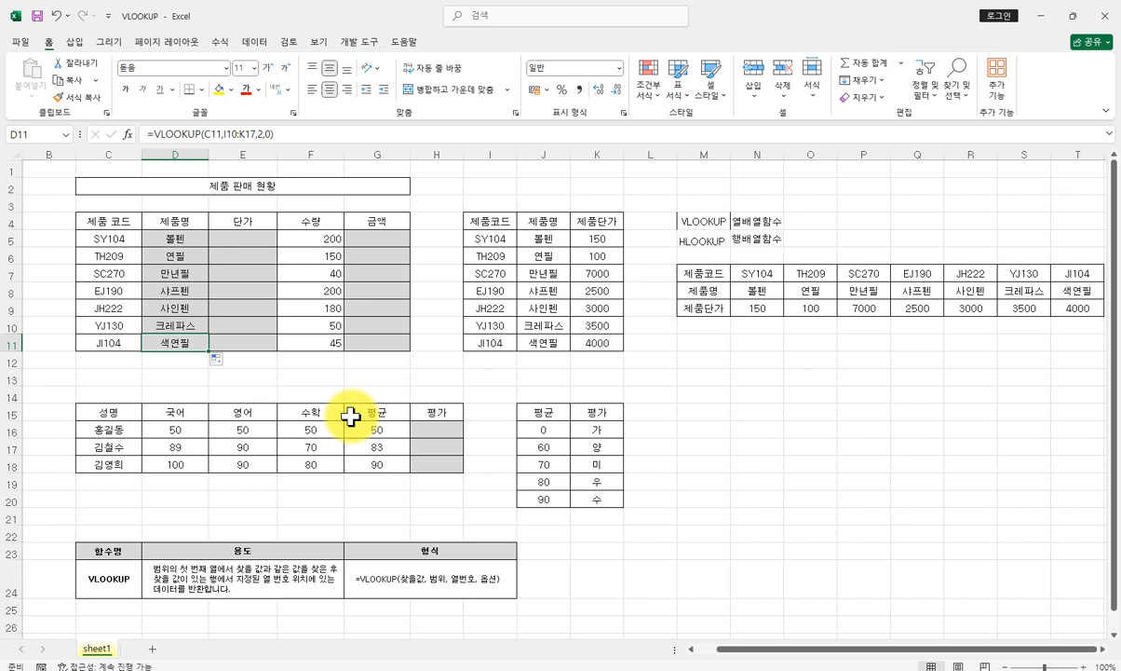
Show the sheet's formulas and compare the lookup table ranges referenced by cells D5, D6 and D7.
left_click(178, 238)
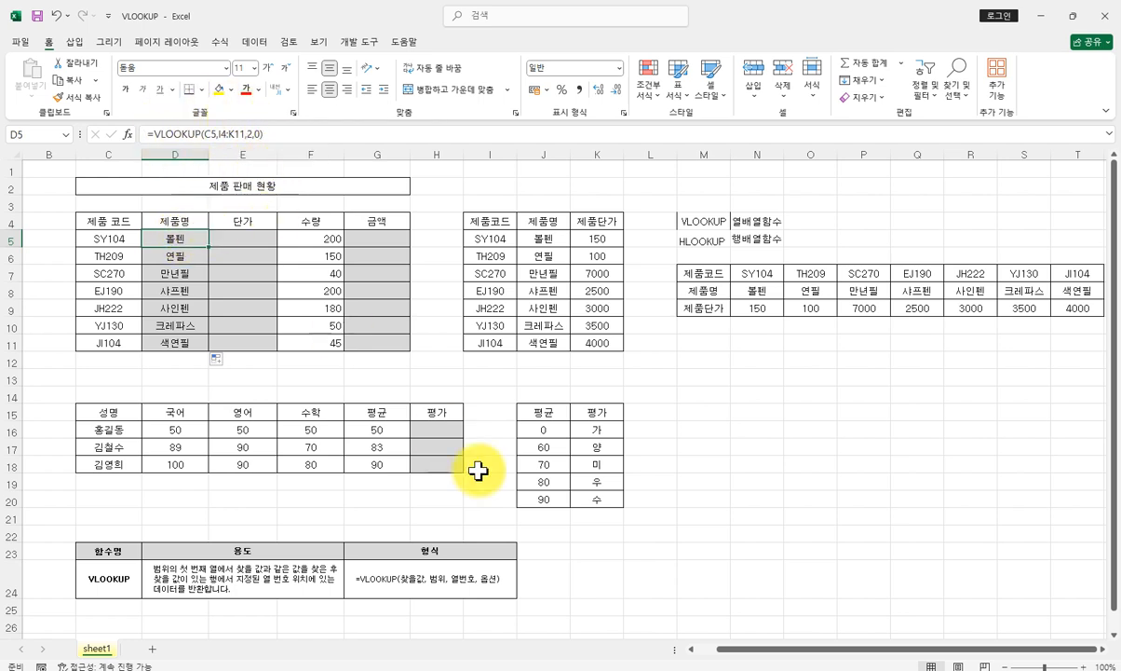
key("ctrl+grave")
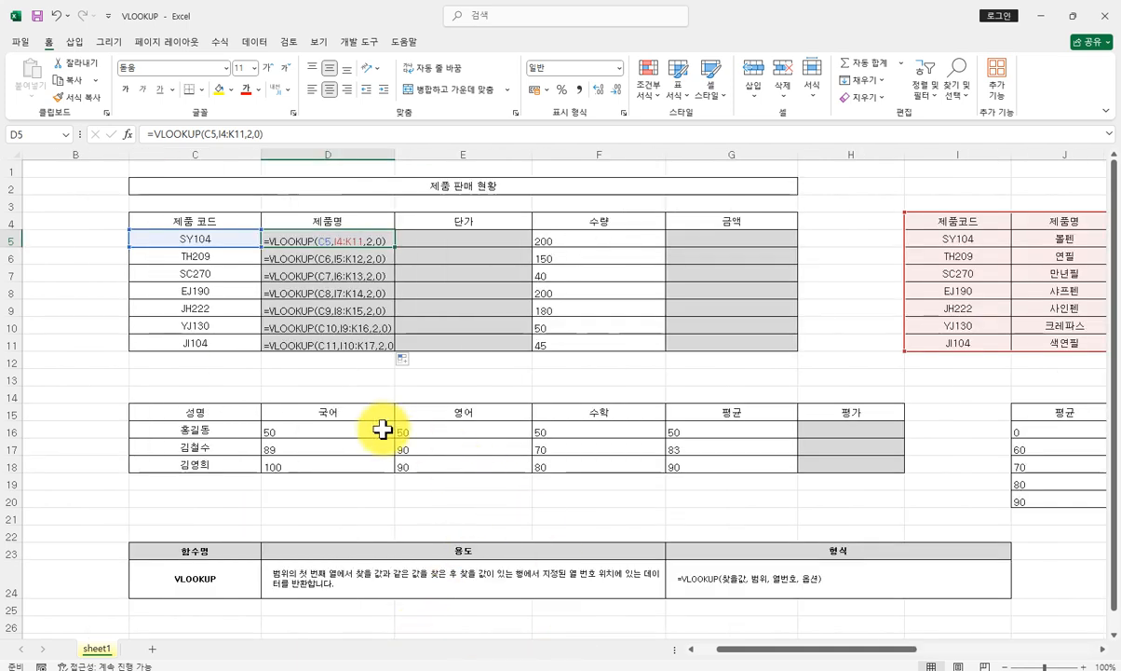
left_click_drag(779, 649, 797, 654)
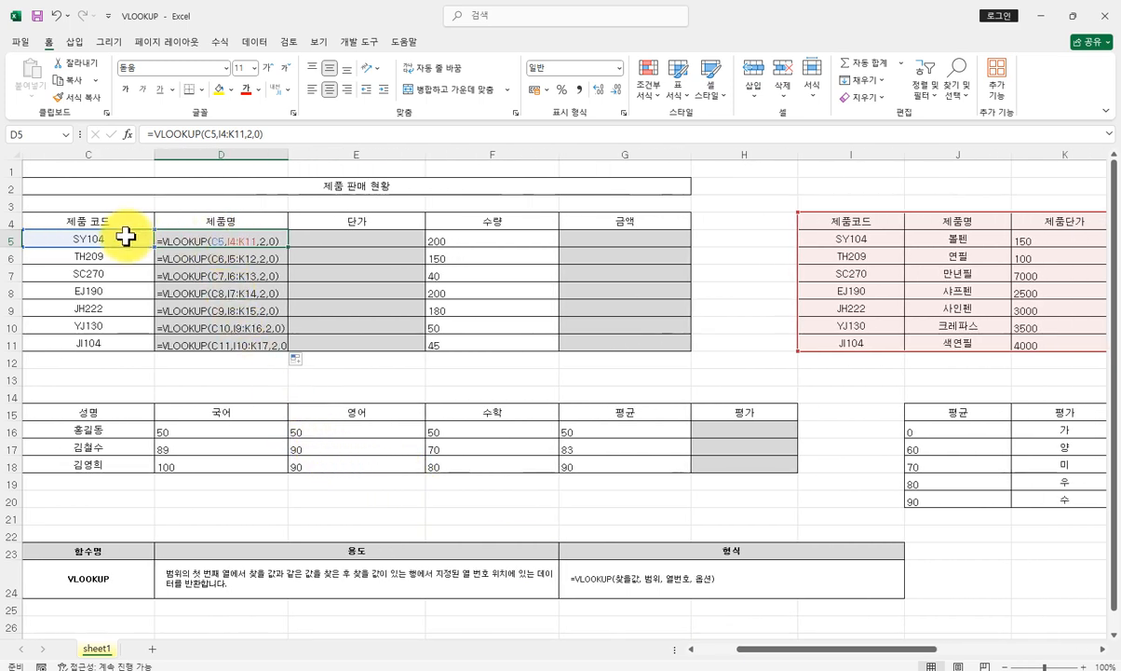
left_click(224, 258)
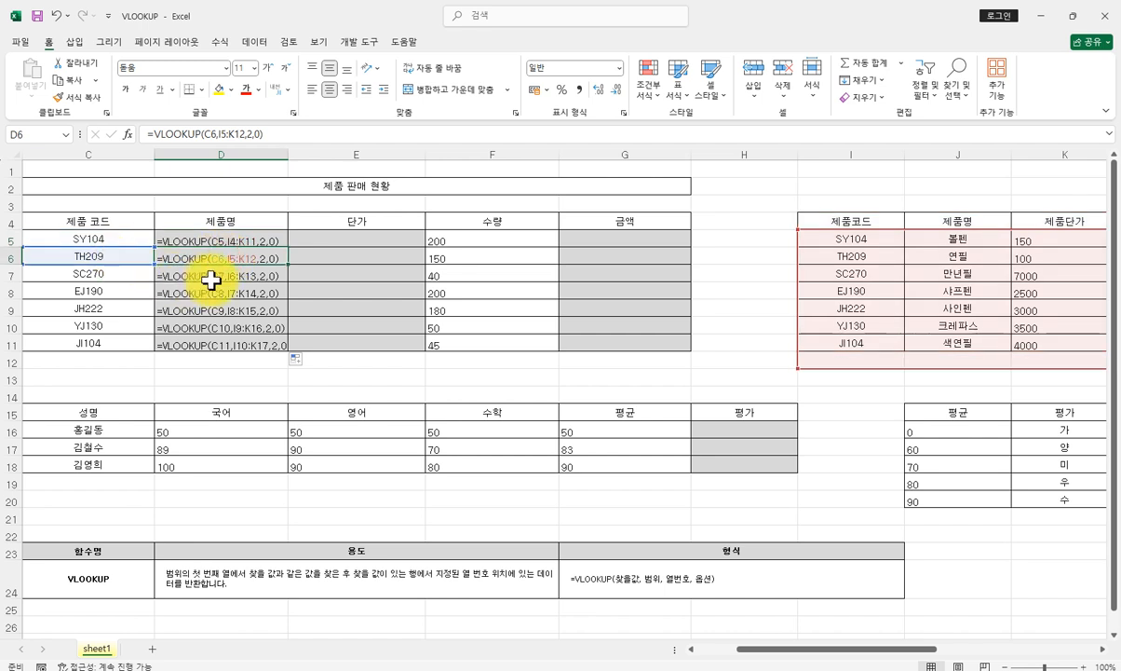
left_click(212, 279)
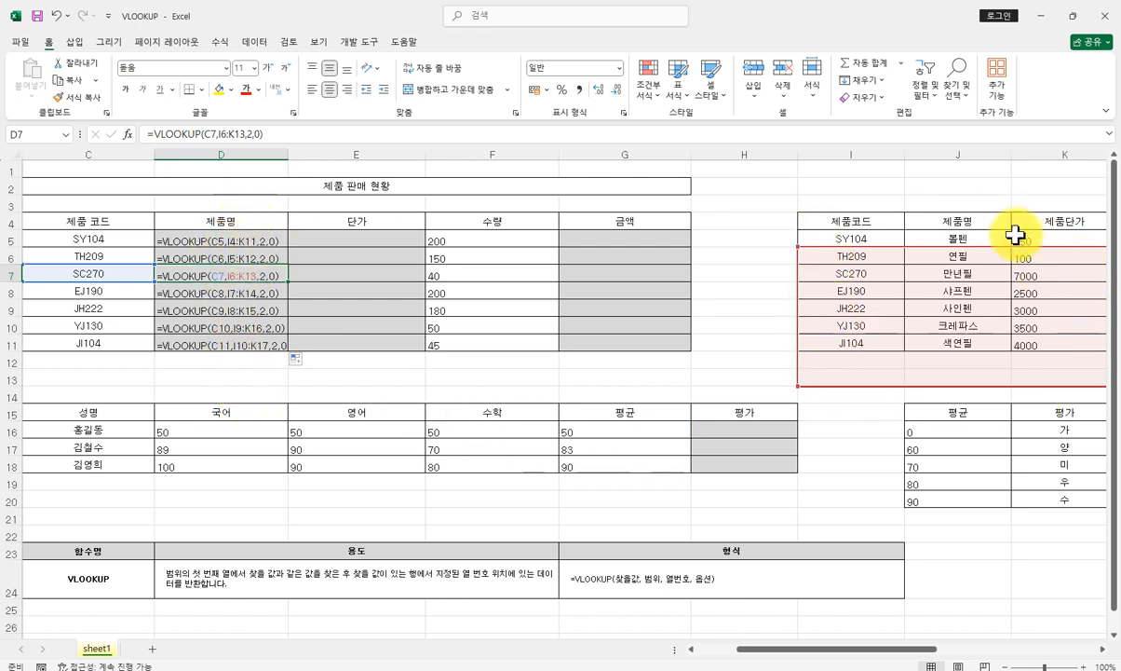
Compare the lookup table ranges referenced by the displayed VLOOKUP formulas in cells D5 through D11.
left_click(1104, 654)
left_click(125, 241)
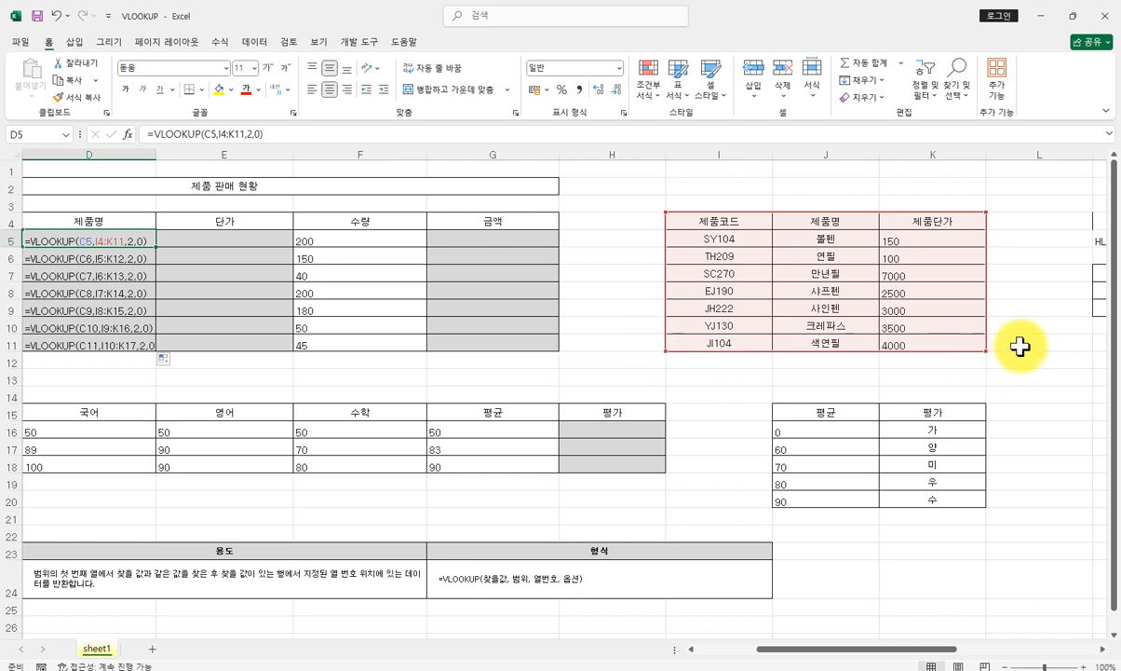
left_click(142, 253)
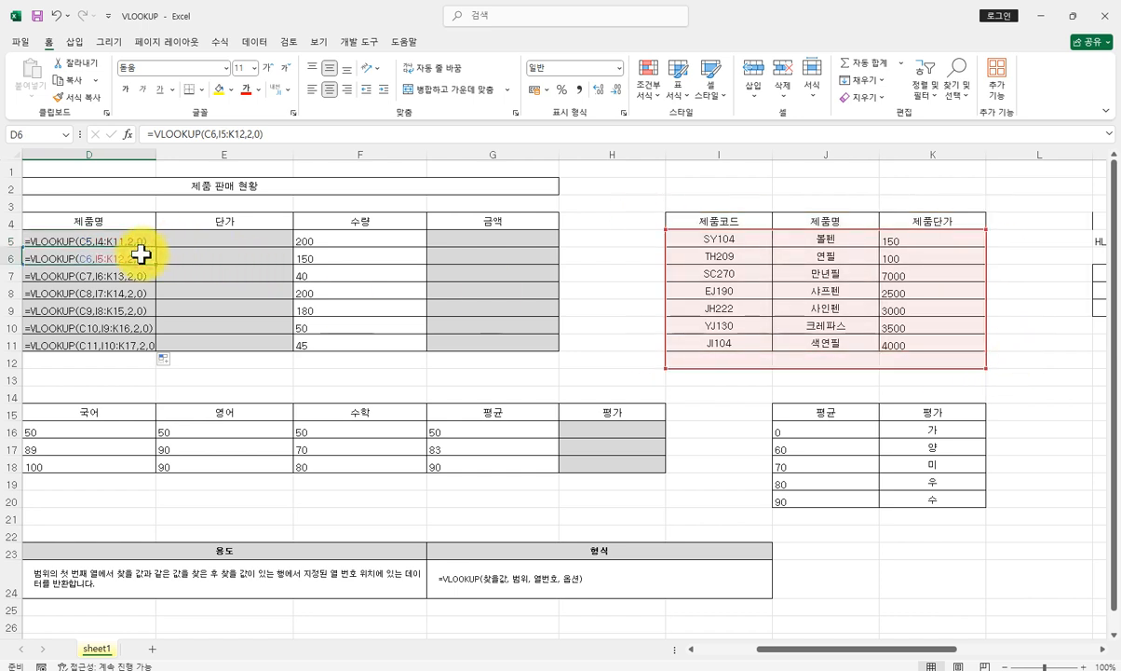
left_click(145, 276)
left_click(147, 292)
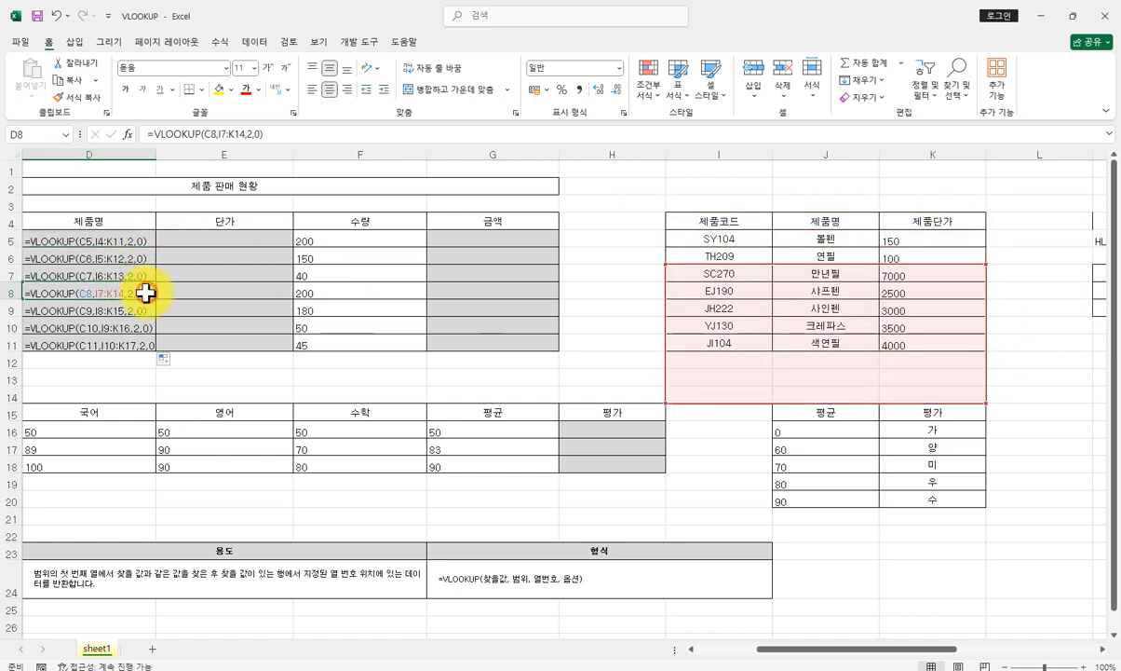
left_click(143, 307)
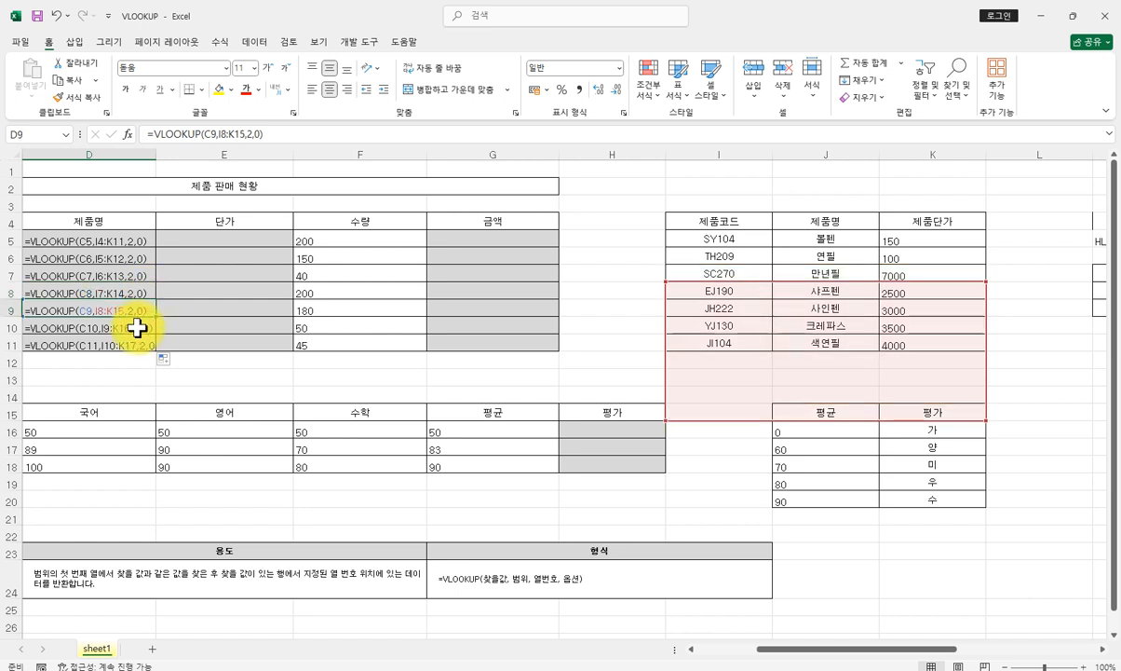
left_click(137, 330)
left_click(135, 345)
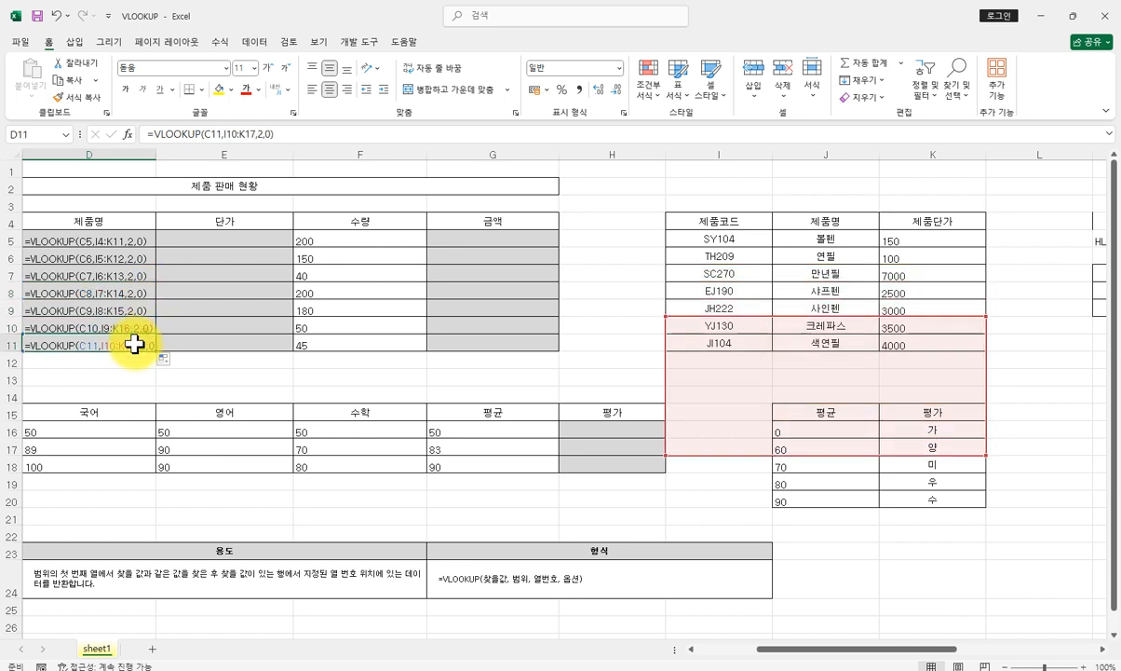
left_click(146, 241)
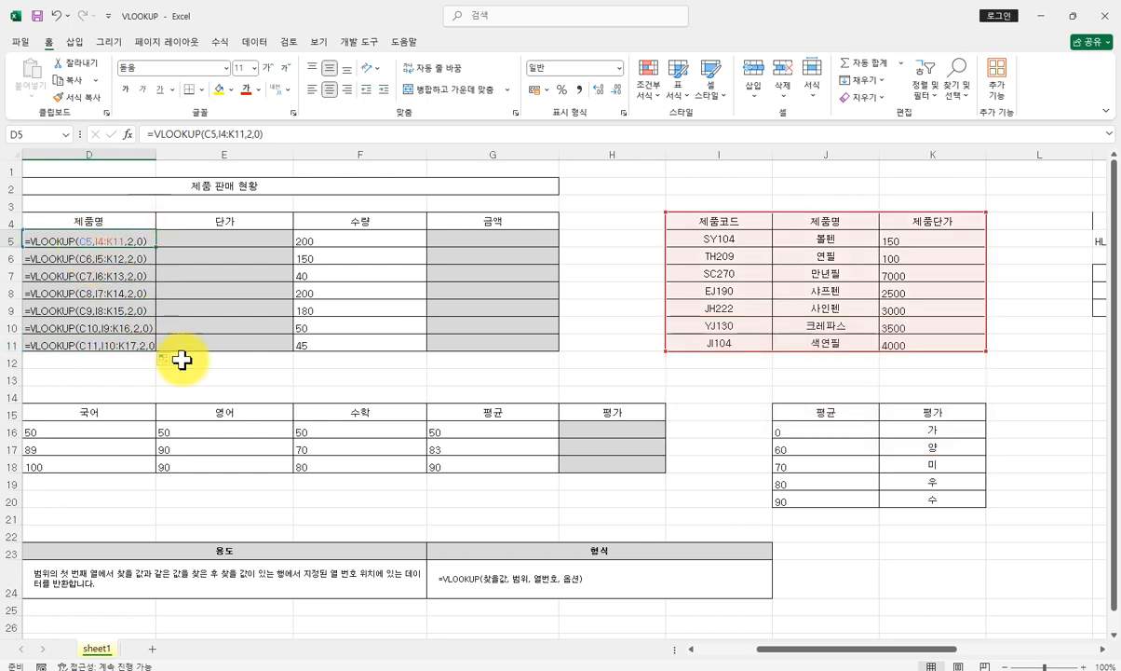
scroll(281, 386, "up", 2, "ctrl")
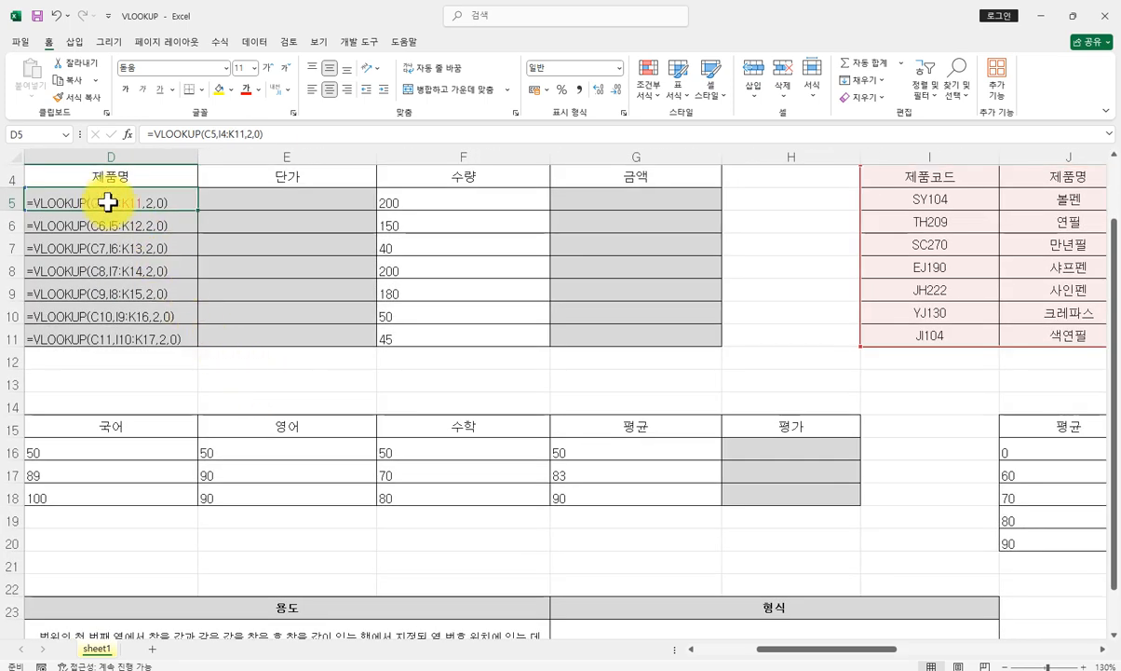
scroll(258, 403, "up", 2, "ctrl")
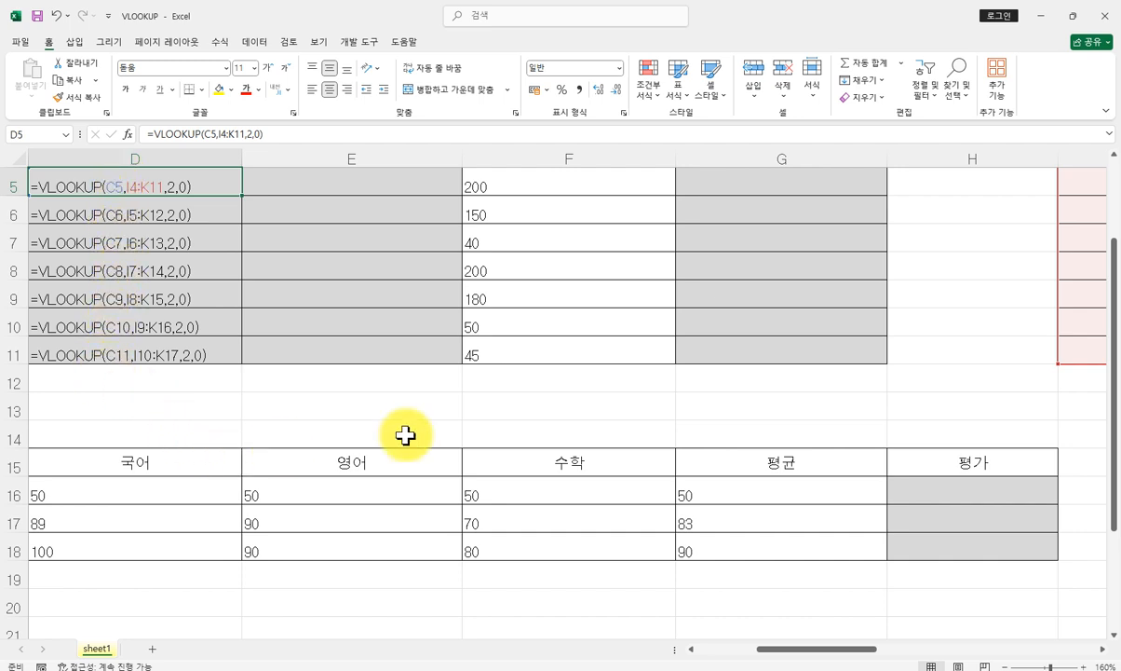
Switch the sheet from showing formulas back to showing their results.
key("ctrl+grave")
scroll(405, 435, "down", 3, "ctrl")
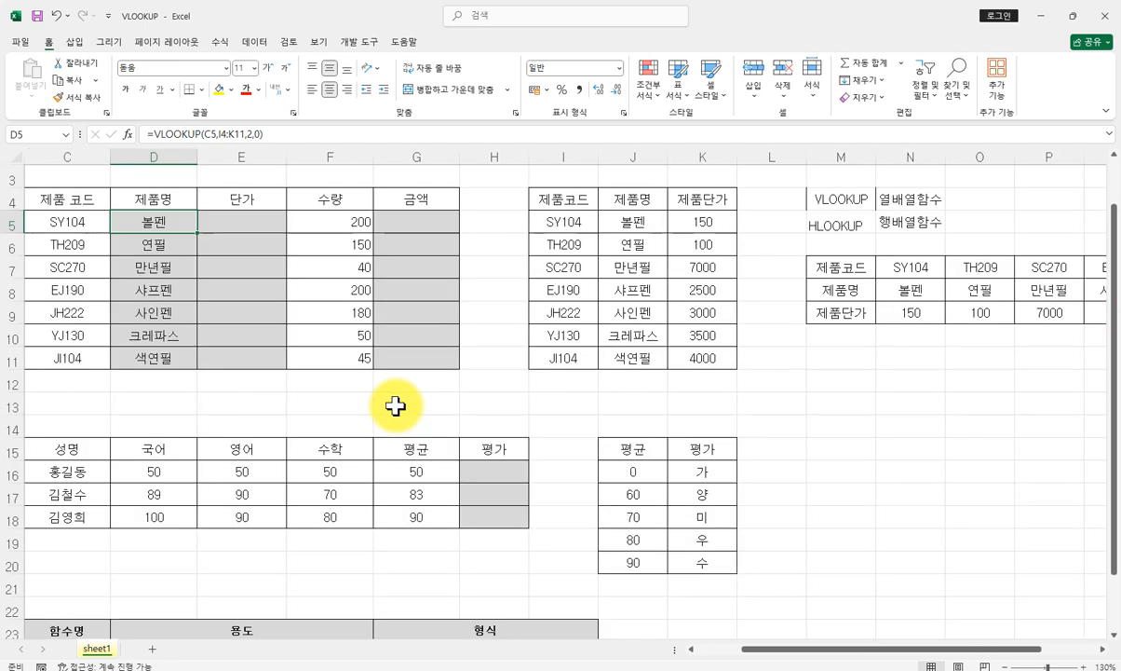
scroll(395, 405, "down", 1, "ctrl")
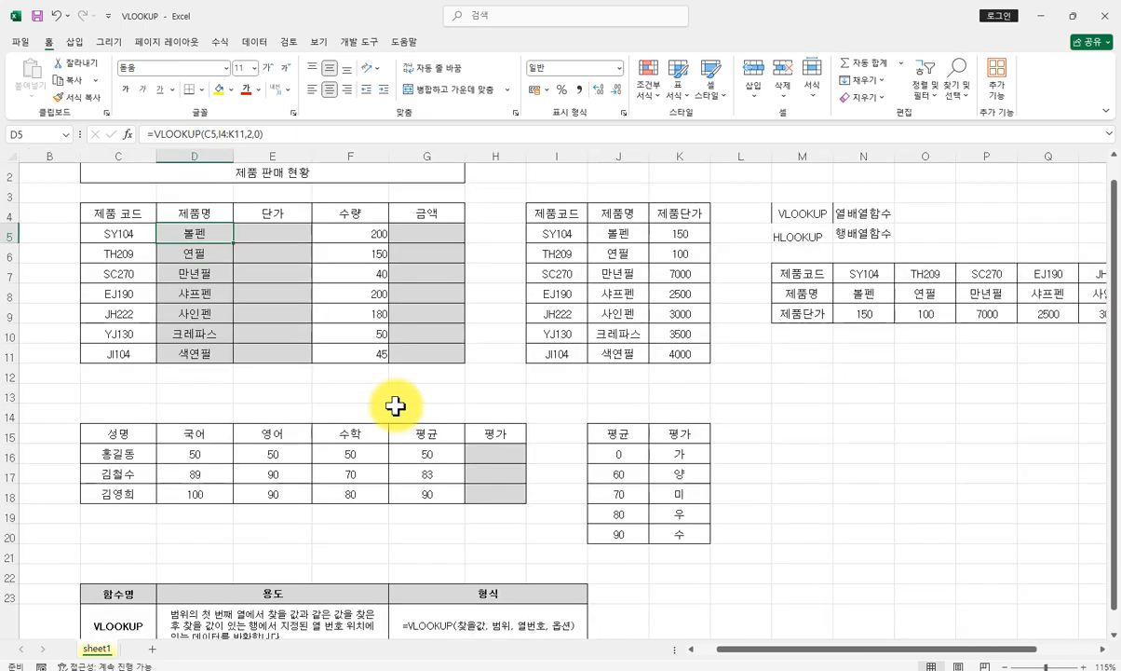
Review the product codes in C5 to C11 and check the table range used by the VLOOKUP formula in D11.
left_click(132, 233)
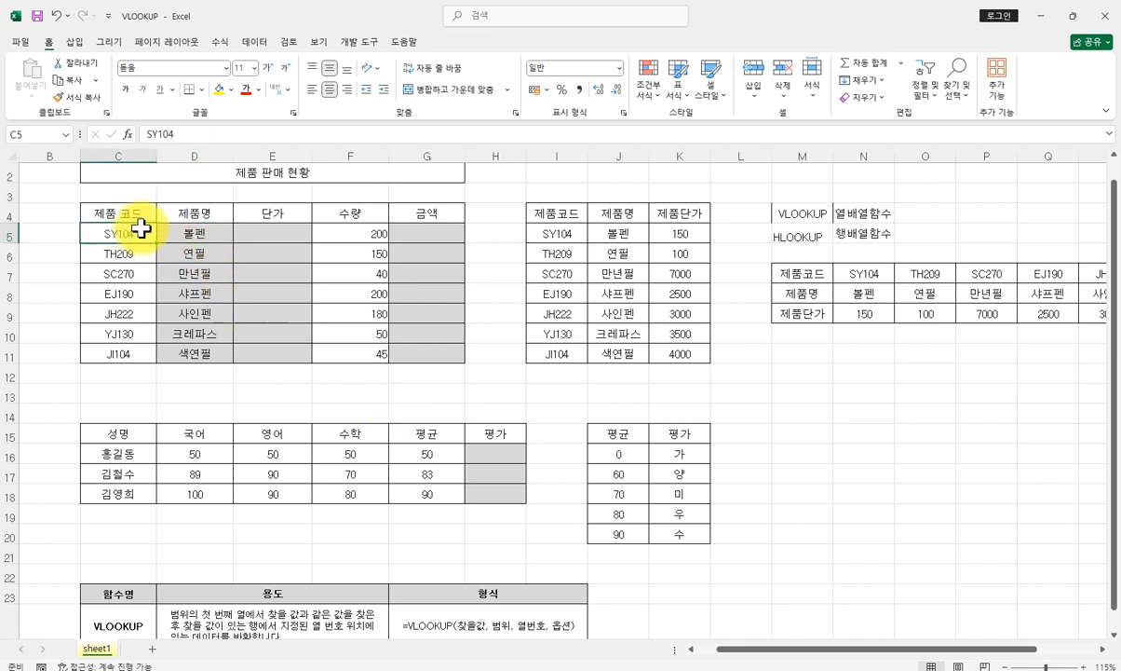
left_click(190, 256)
left_click(130, 253)
left_click_drag(113, 227, 111, 356)
left_click(128, 235)
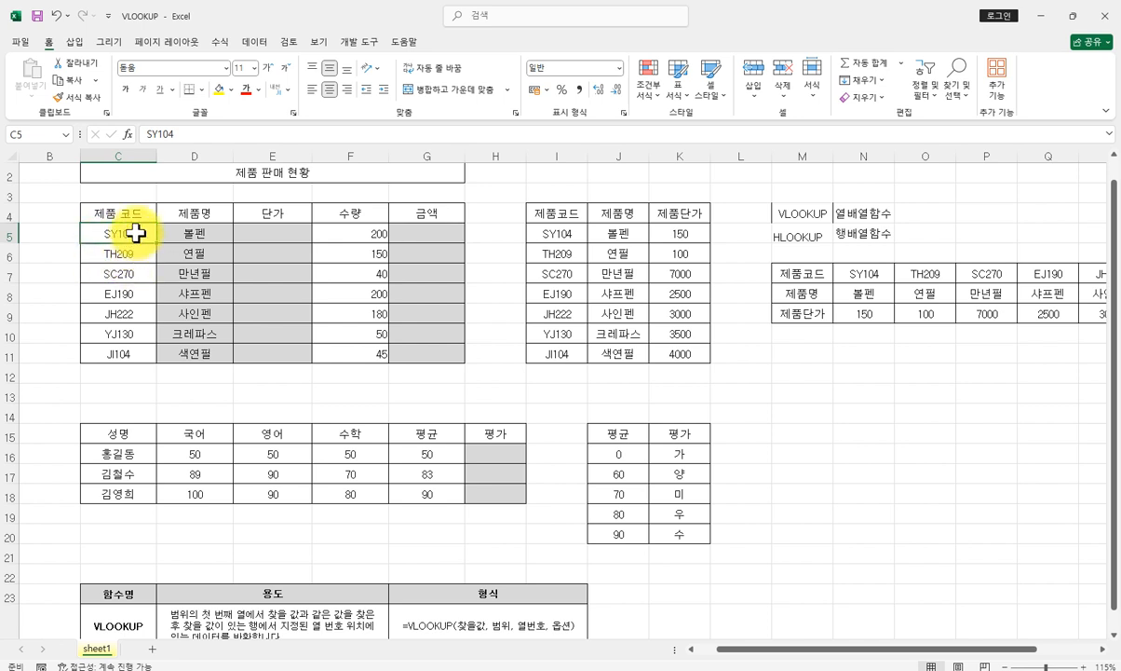
left_click(129, 355)
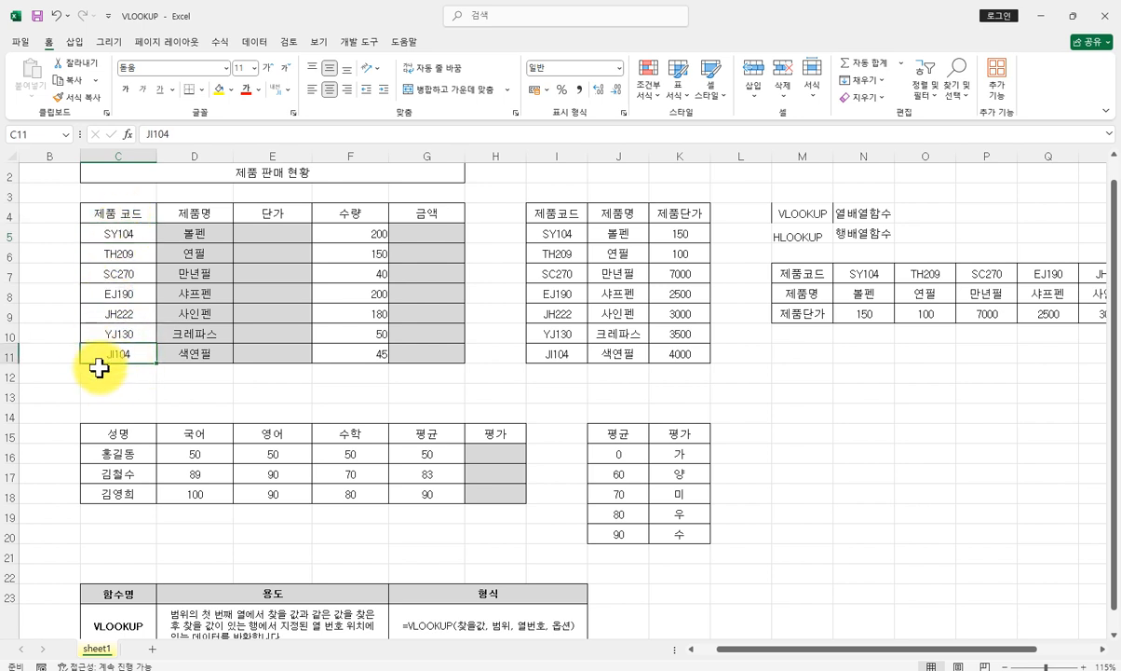
left_click(207, 350)
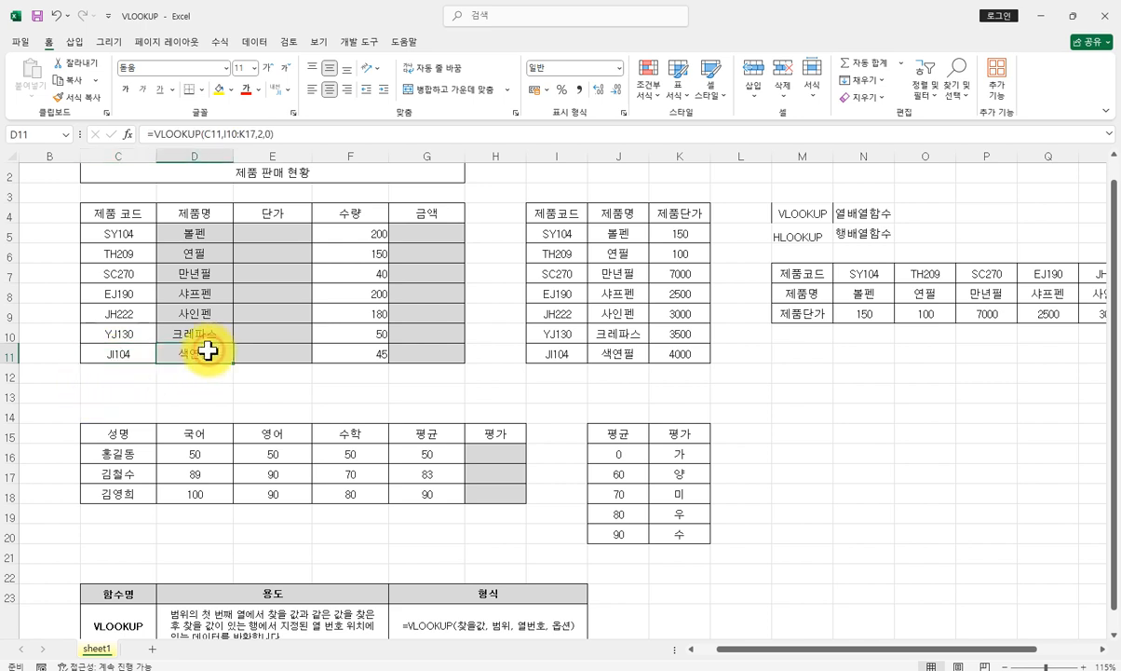
left_click(203, 133)
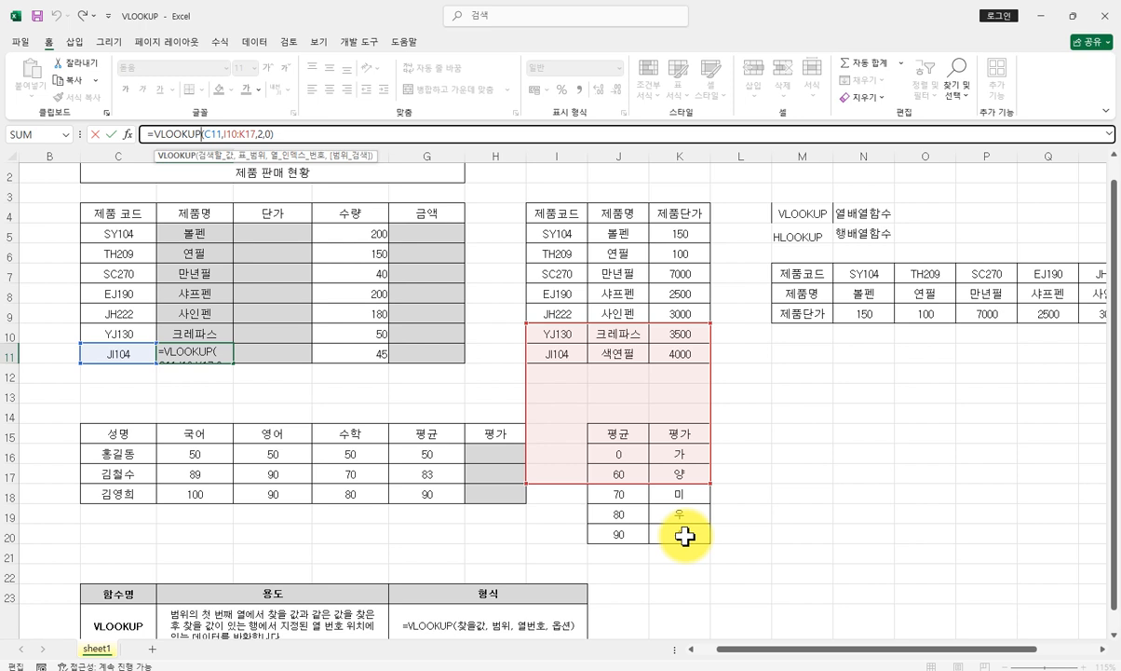
key("Escape")
Compare the VLOOKUP formulas in D5 and D6 with the actual lookup table in I4:K11.
left_click(200, 233)
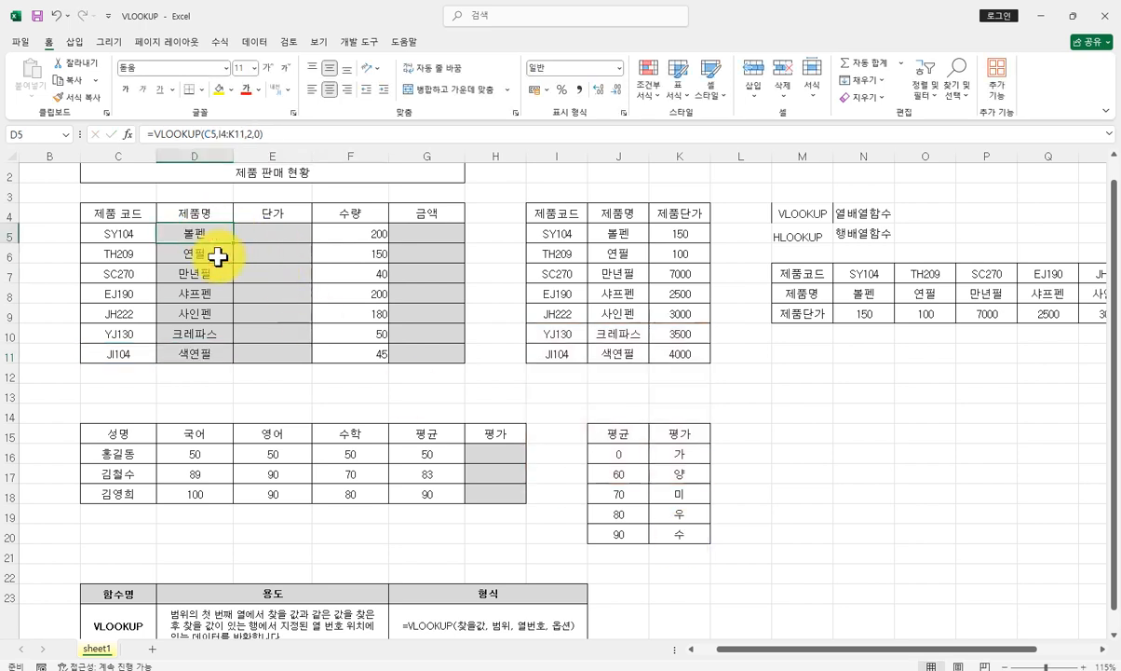
left_click_drag(560, 213, 658, 357)
left_click(195, 253)
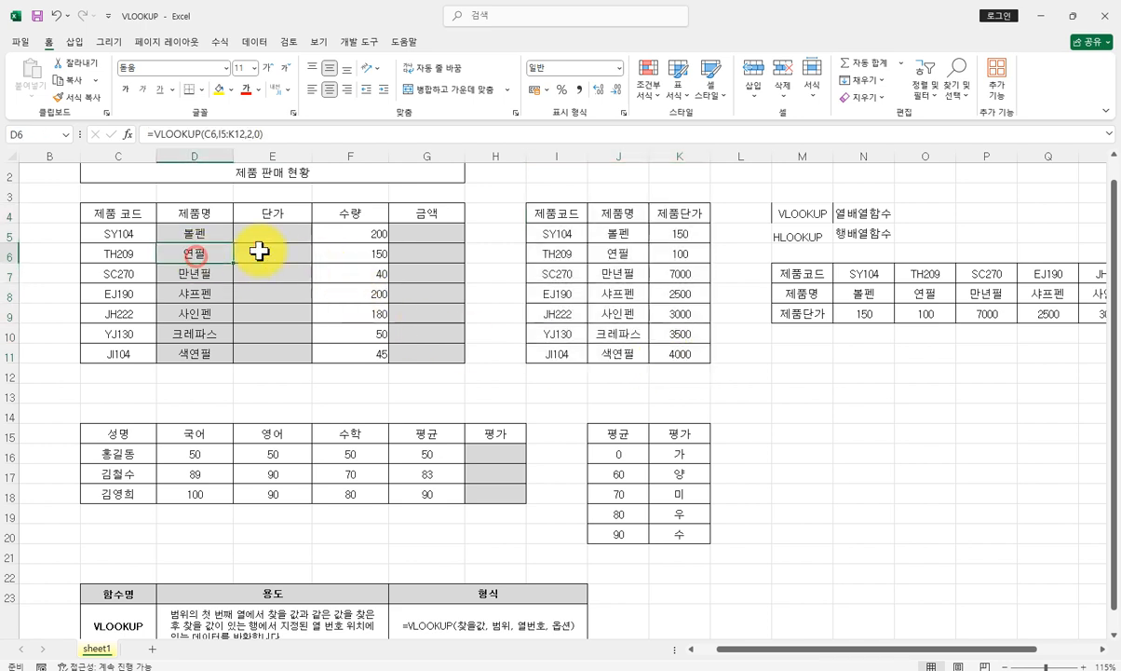
left_click_drag(573, 212, 663, 364)
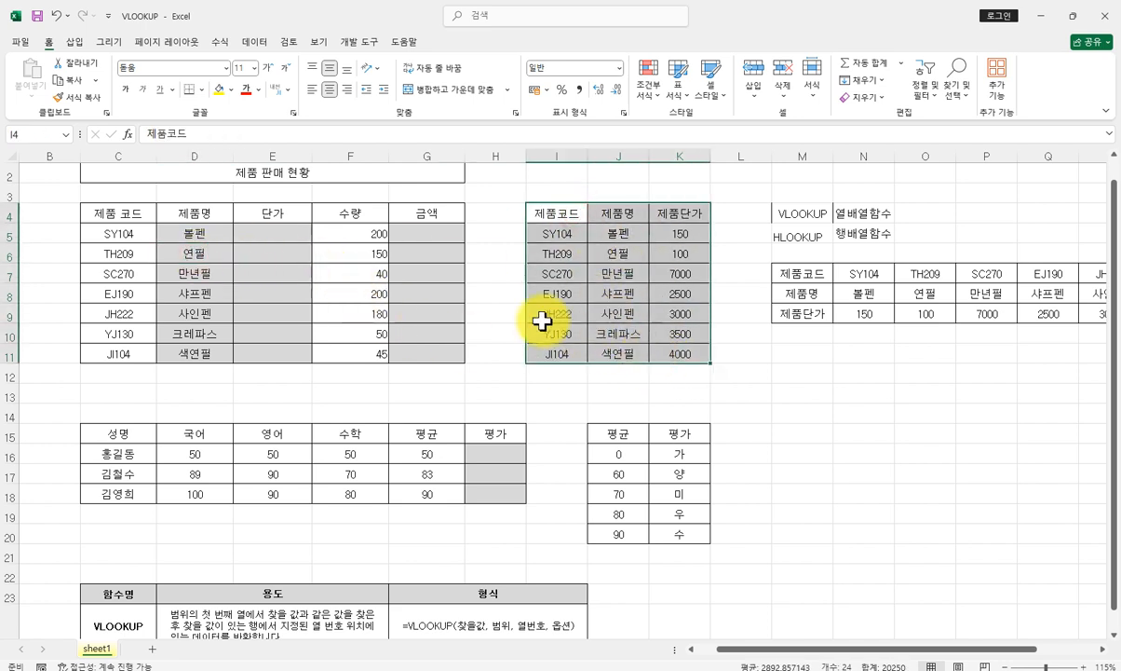
Reopen the VLOOKUP arguments of D5 and make the table range absolute as $I$4:$K$11, cycling through the reference types.
left_click(211, 234)
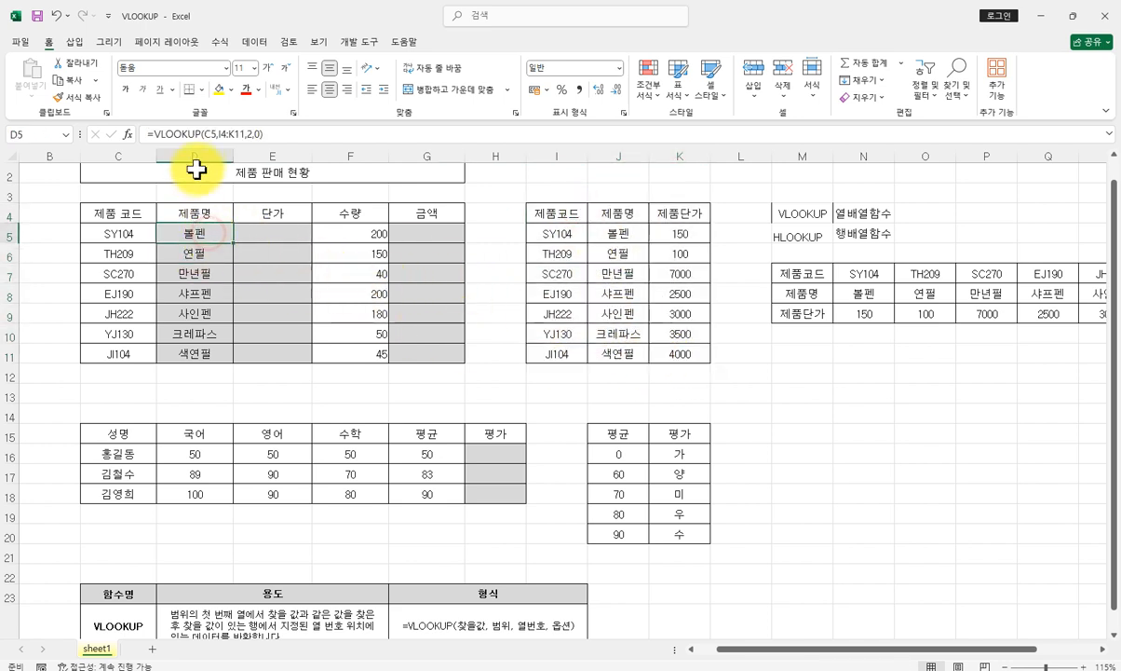
left_click(128, 134)
left_click(491, 457)
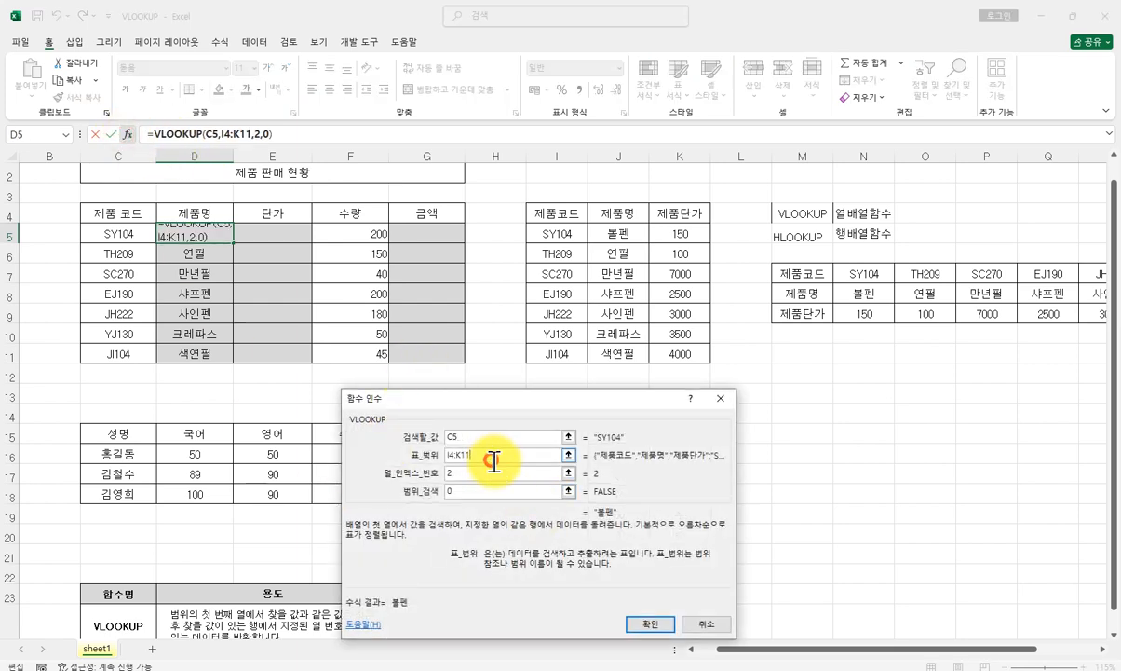
left_click_drag(556, 212, 655, 354)
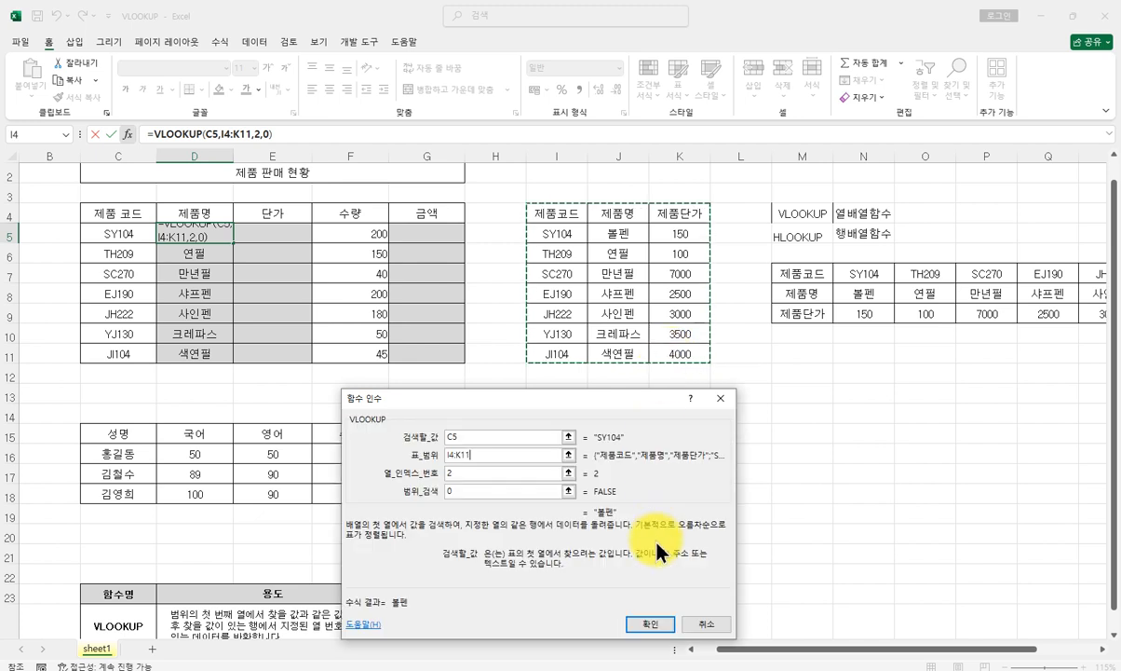
key("F4")
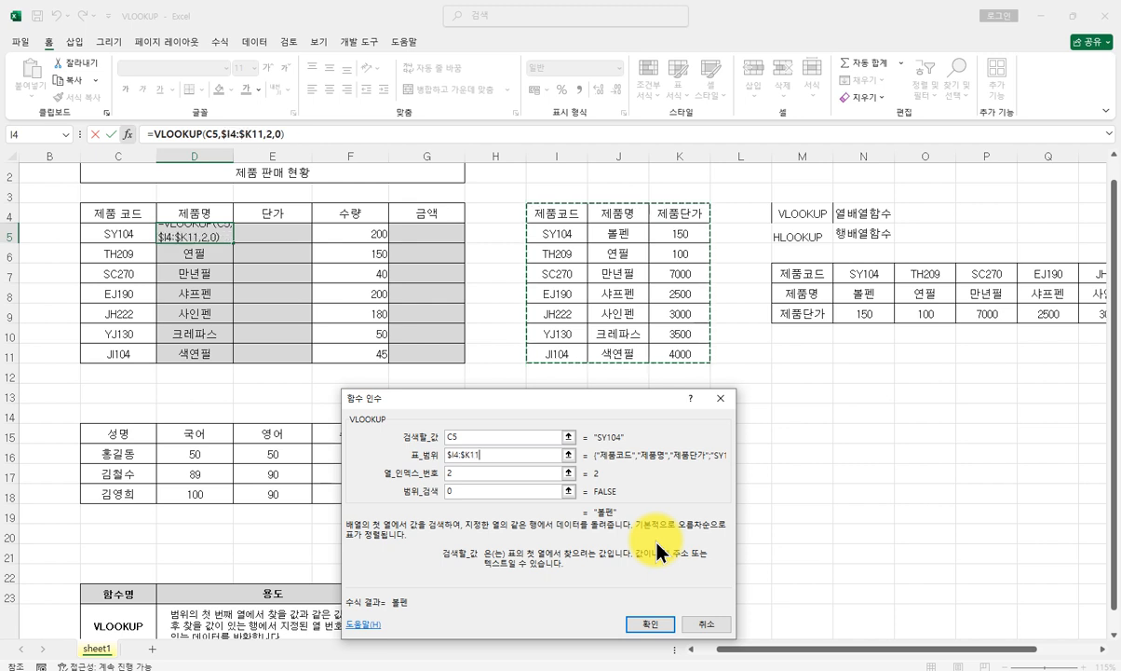
key("F4")
key("F4")
key("F4")
key("F4")
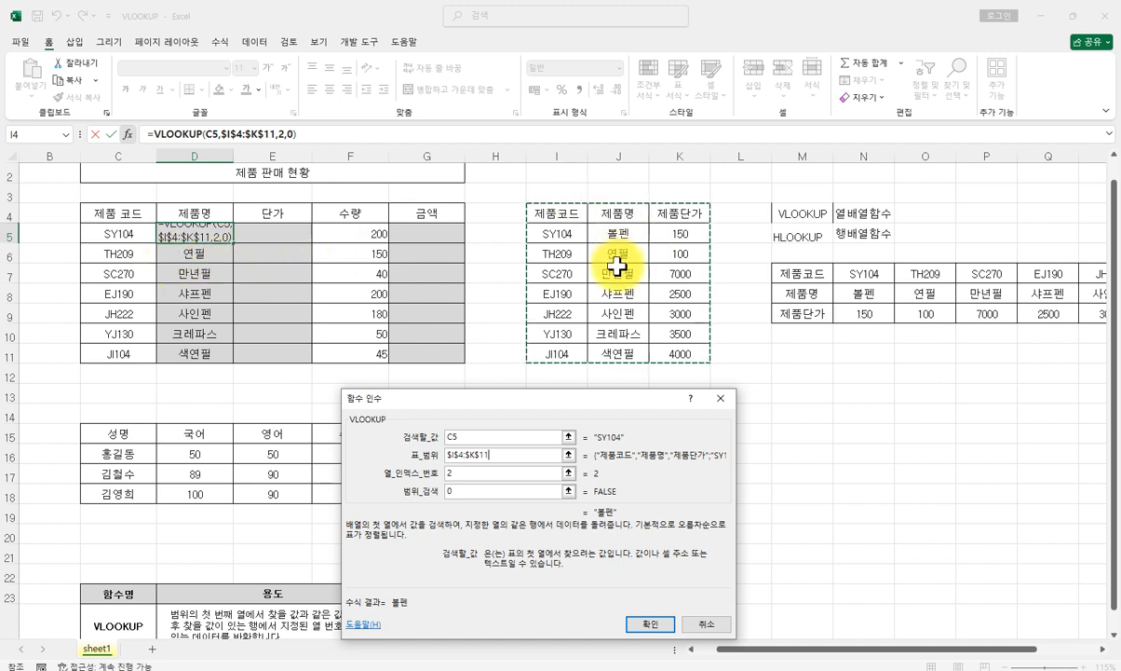
Try the single cell I5 as an absolute reference in the VLOOKUP table range.
left_click_drag(524, 454, 409, 451)
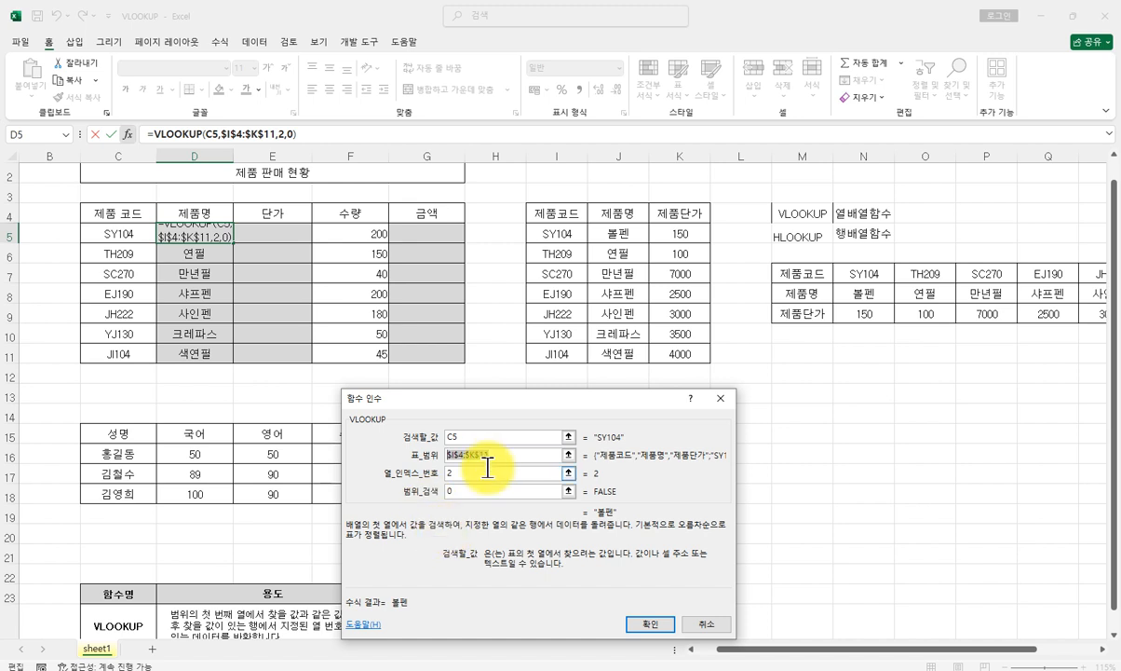
left_click(551, 234)
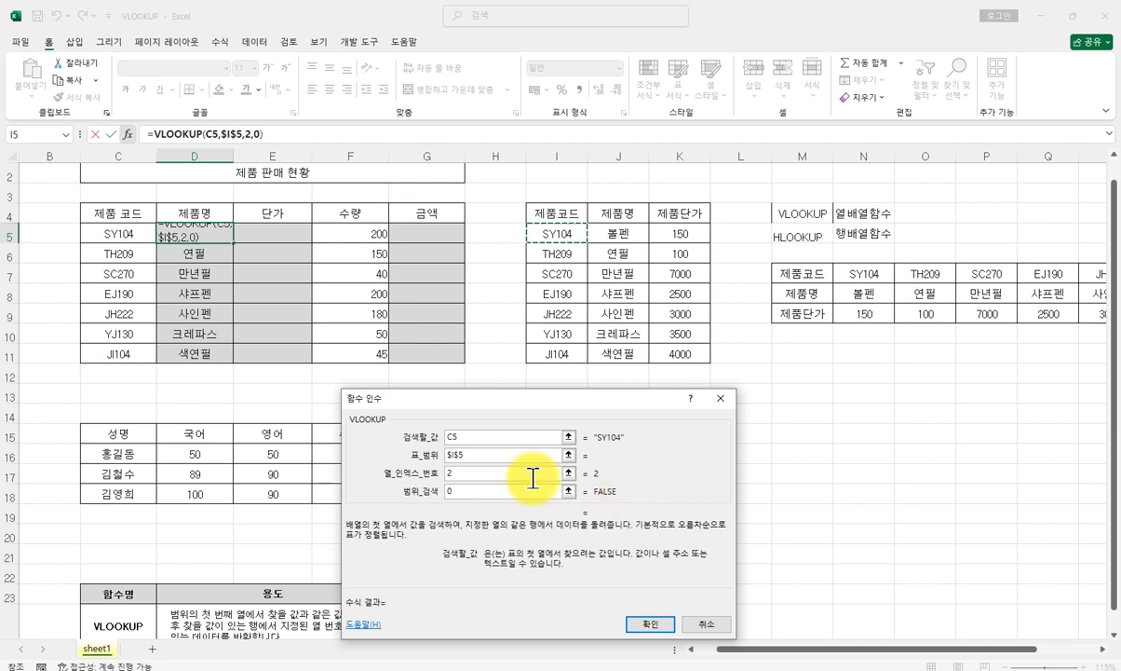
Set the VLOOKUP table range in D5 to the absolute reference $I$4:$K$11, and fill the confirmed formula down through D11.
left_click_drag(483, 456, 432, 472)
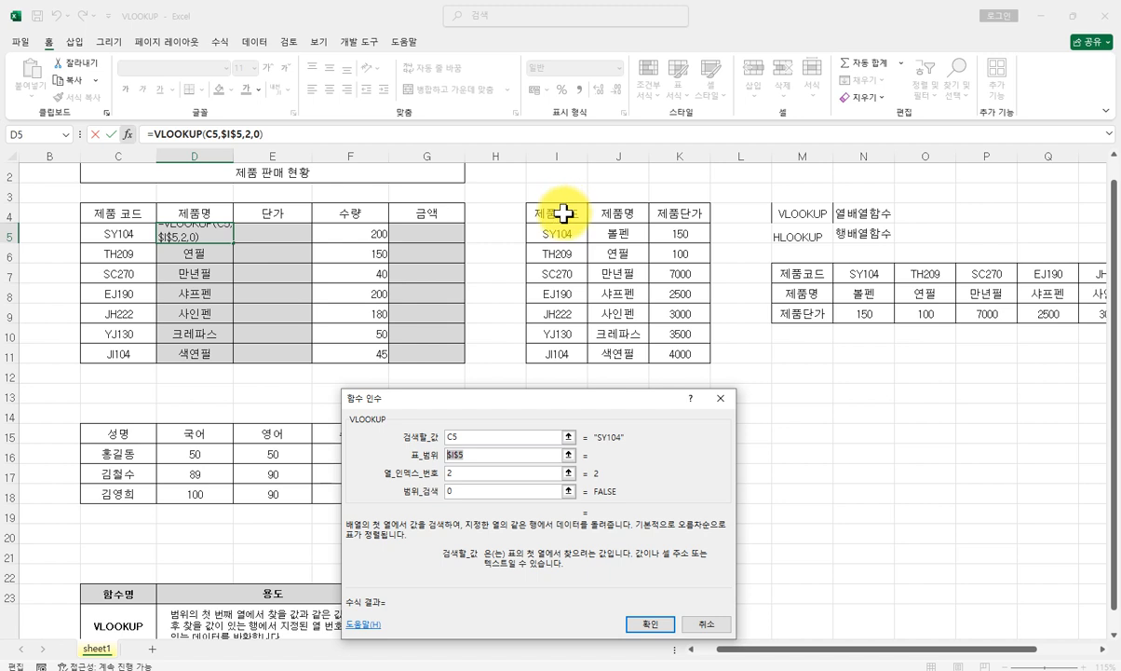
left_click_drag(564, 213, 692, 352)
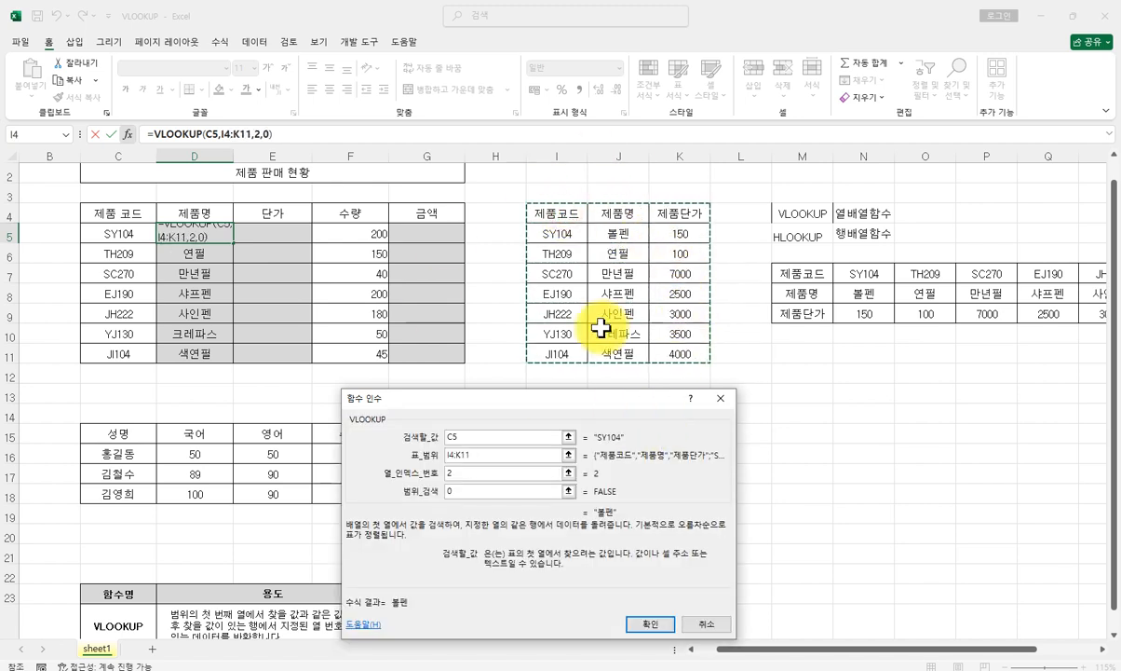
key("F4")
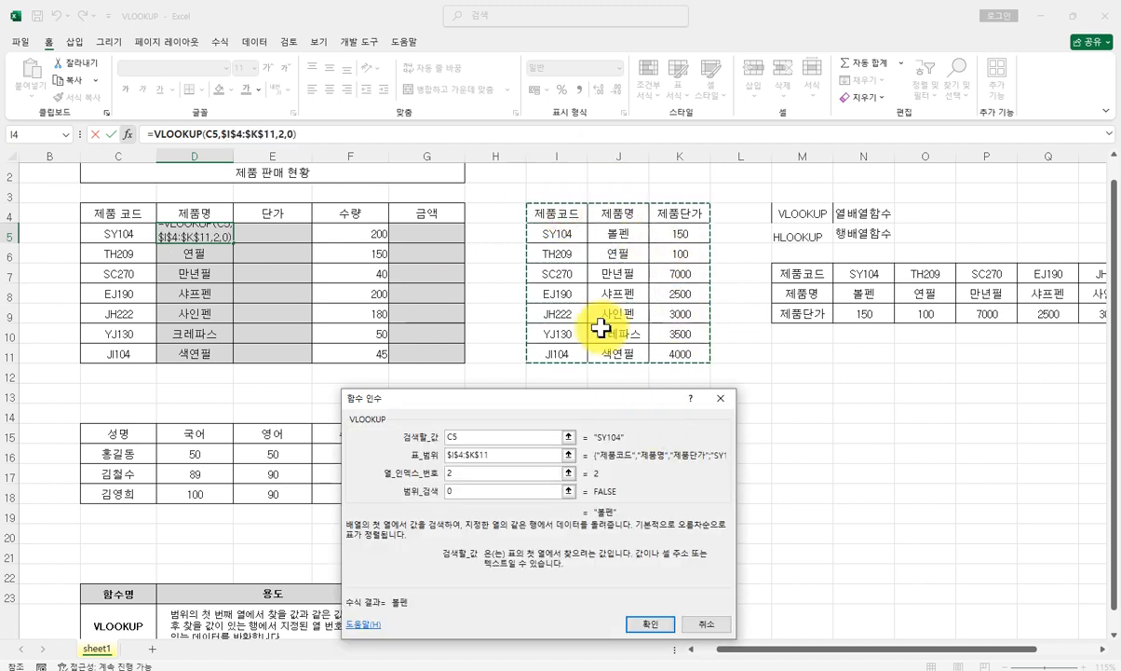
left_click(661, 624)
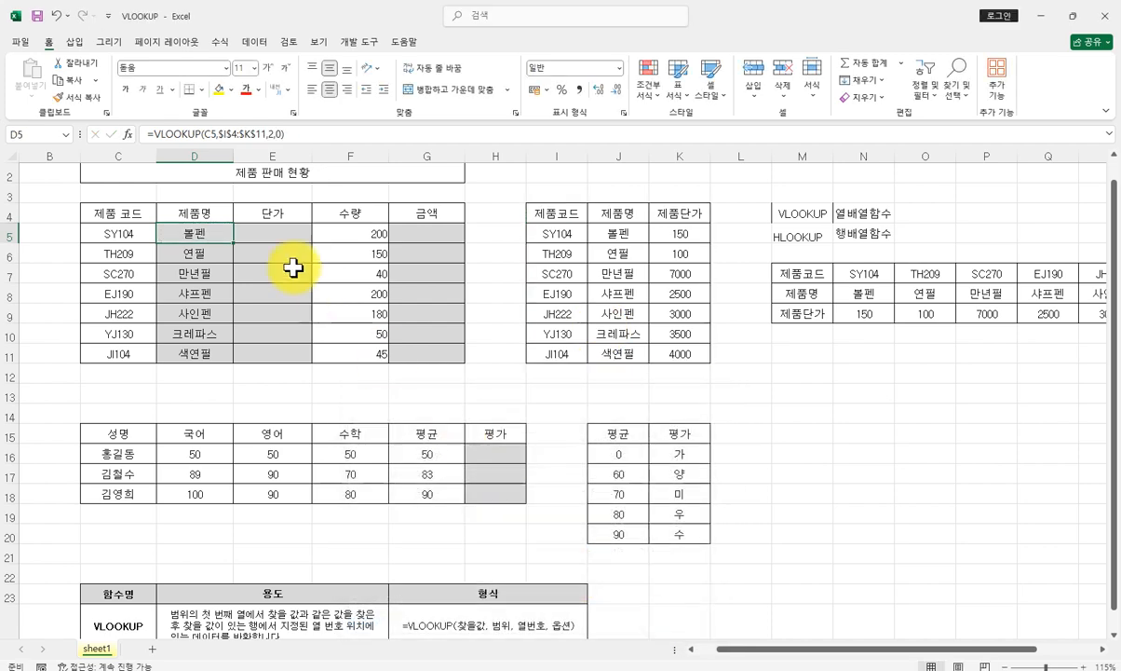
left_click_drag(233, 243, 239, 357)
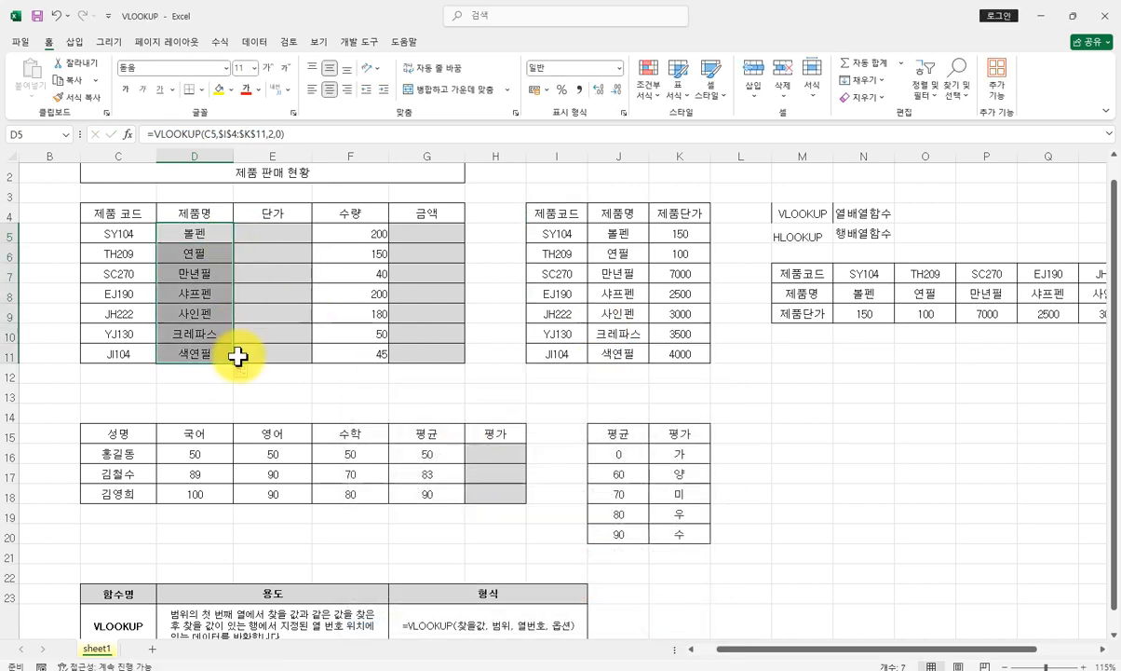
Change the product code in C11 to SY104 and compare the product name in D11 with the lookup table's J5.
left_click(149, 357)
type("SY")
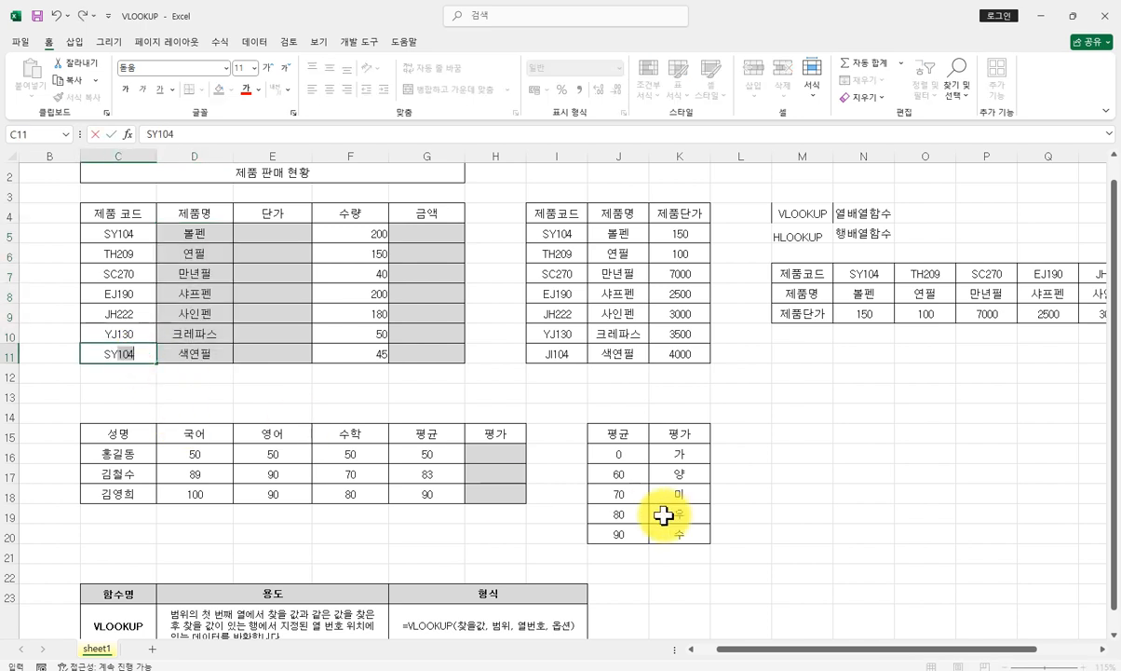
key("Return")
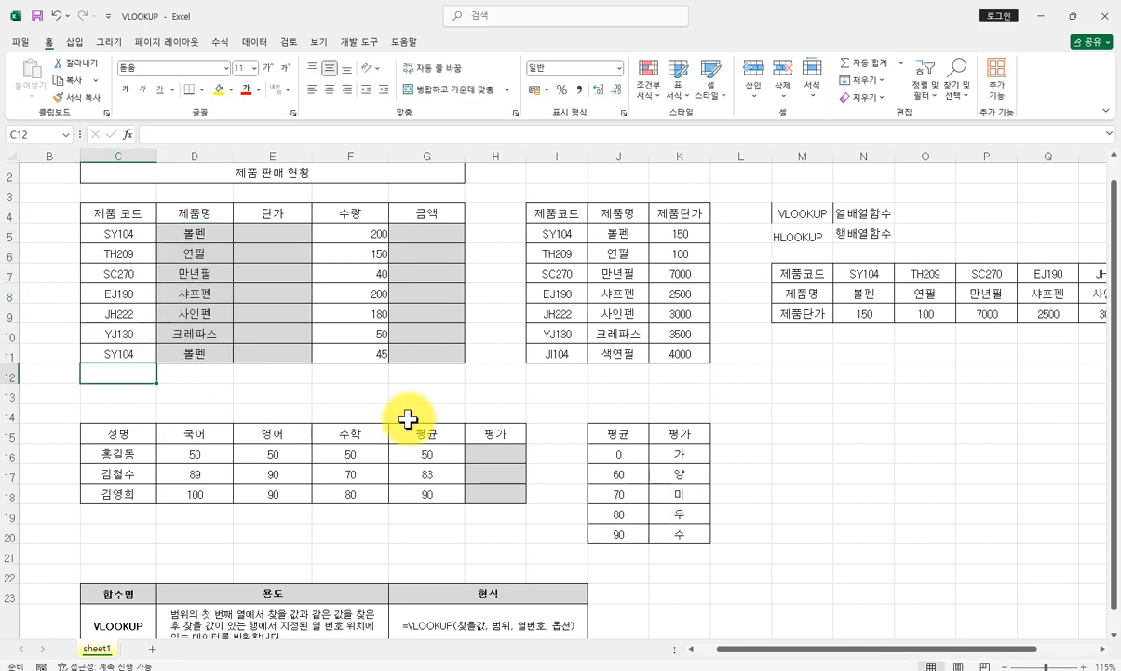
left_click(218, 352)
left_click(600, 233)
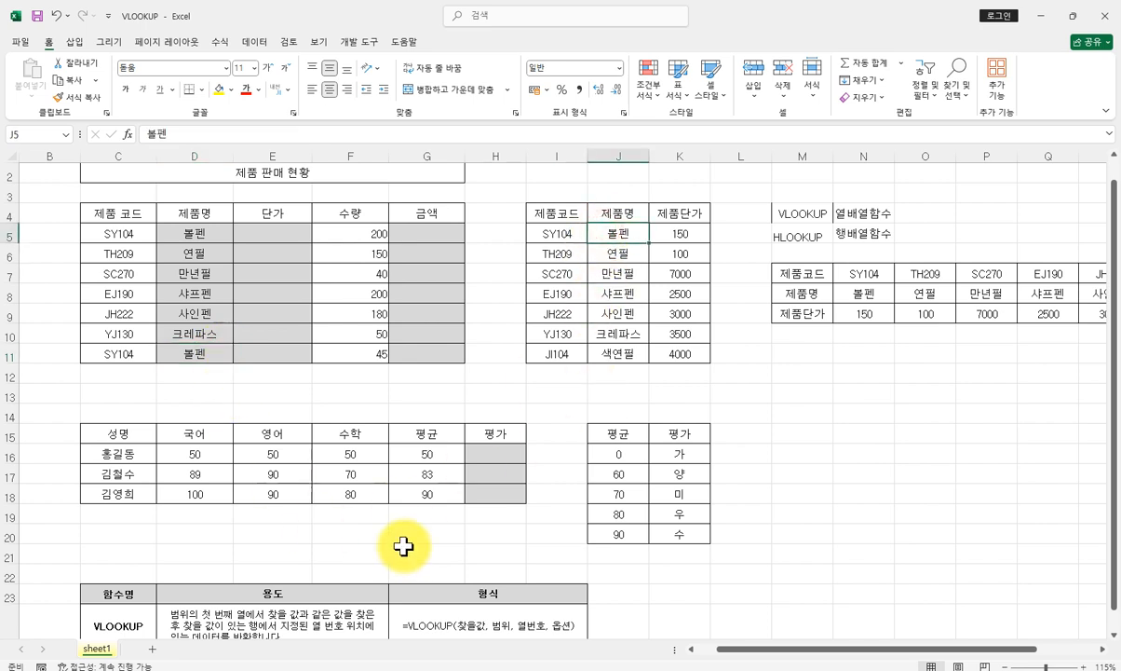
Compare the sales table's product code, product name and unit price columns with the lookup table's columns in I4:K11.
left_click(271, 233)
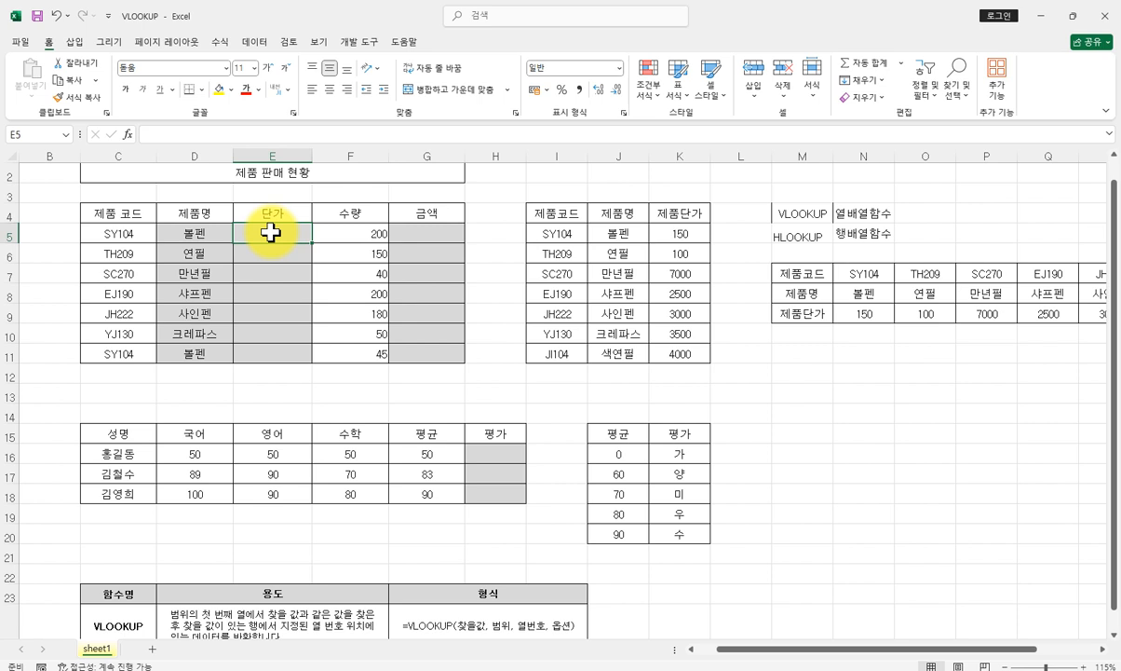
left_click(125, 215)
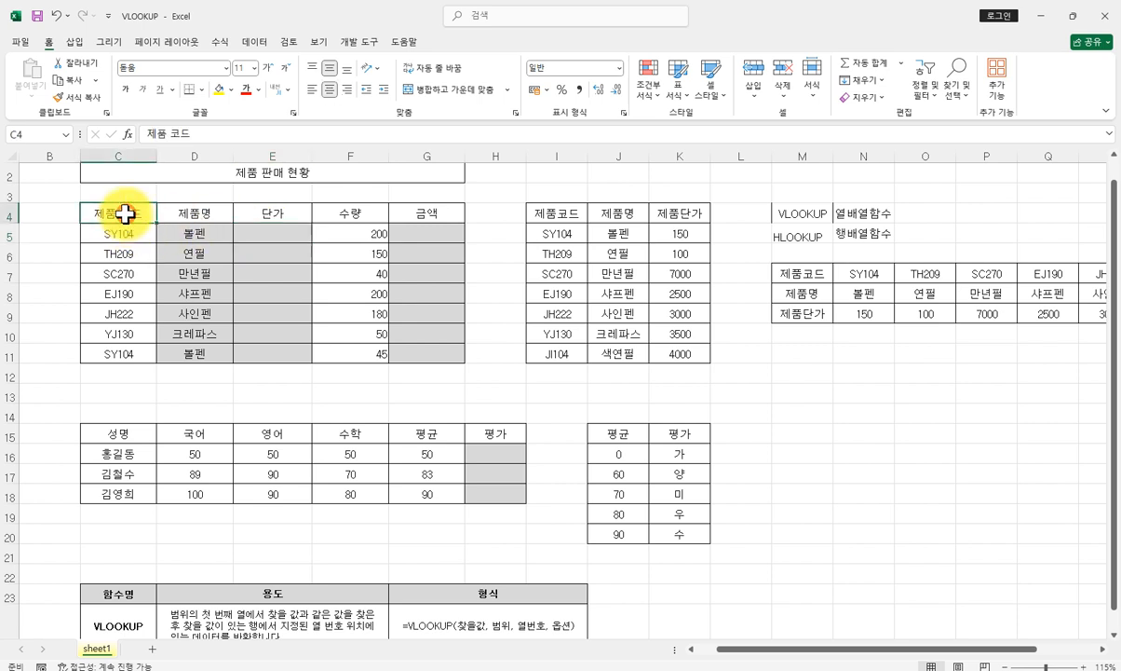
left_click(659, 213)
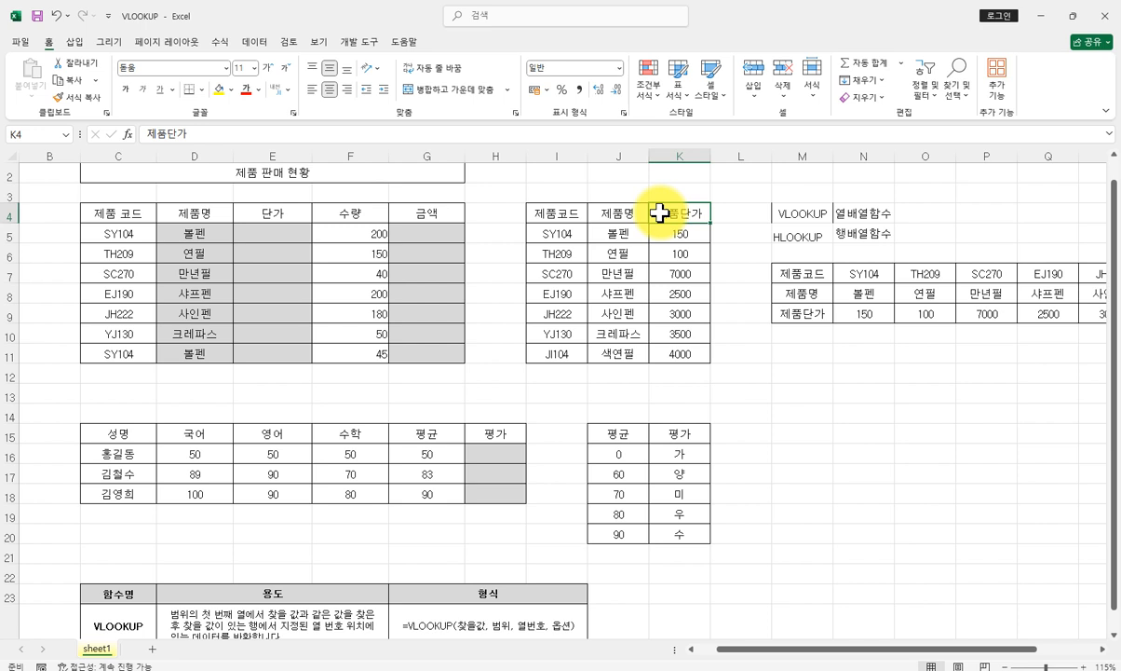
left_click_drag(621, 217, 631, 353)
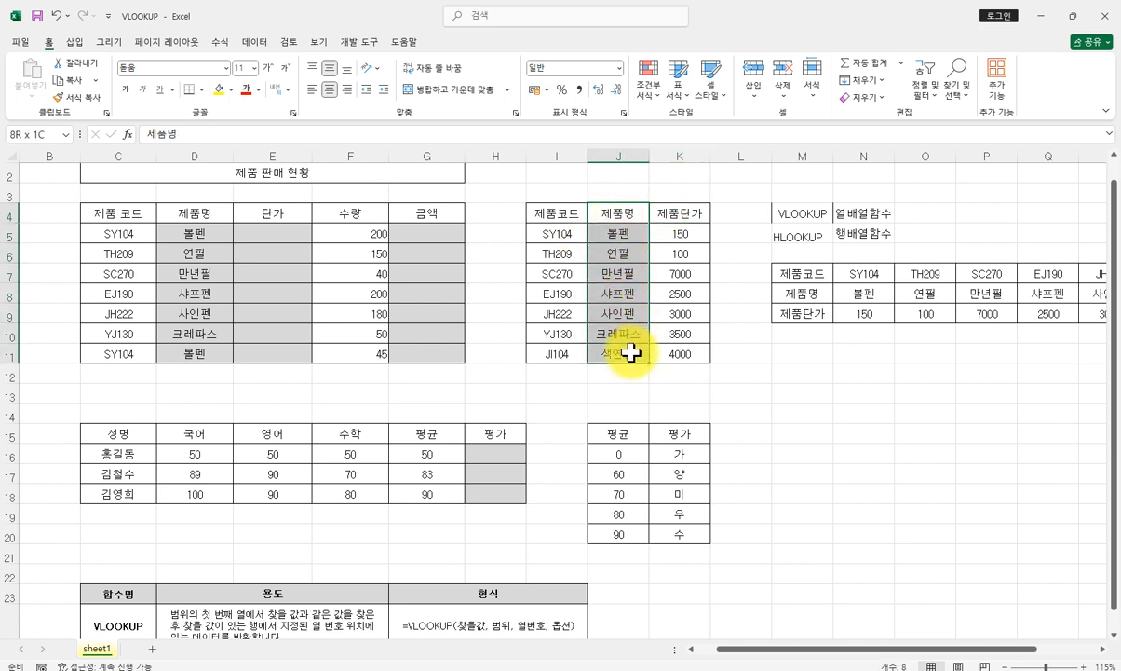
left_click_drag(678, 218, 684, 353)
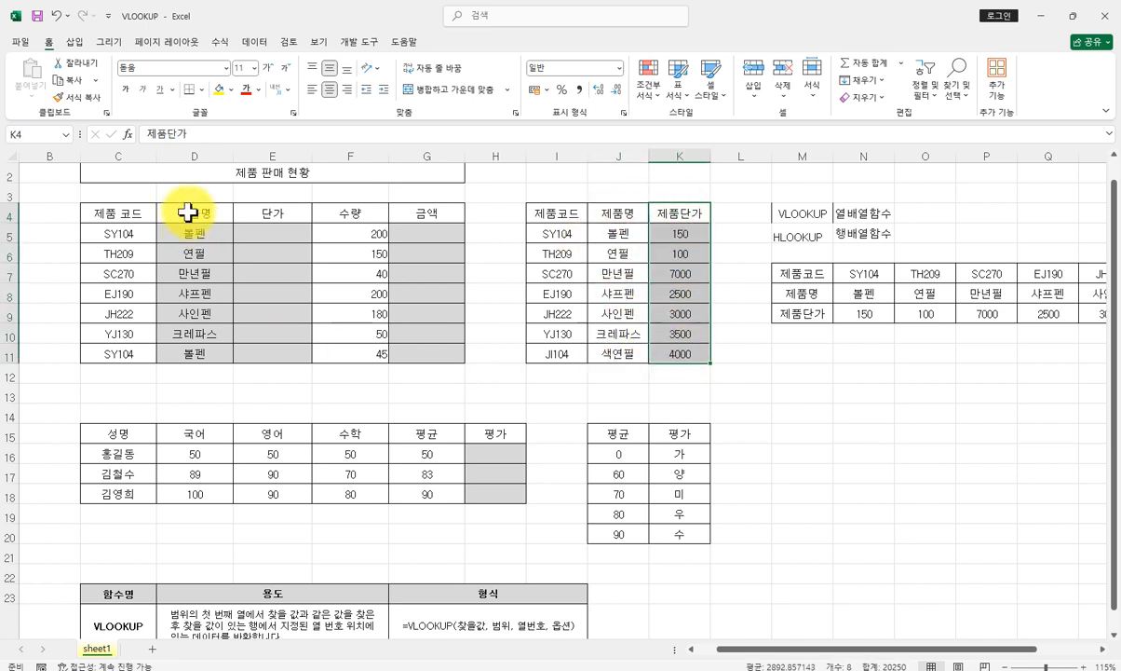
left_click_drag(189, 214, 201, 352)
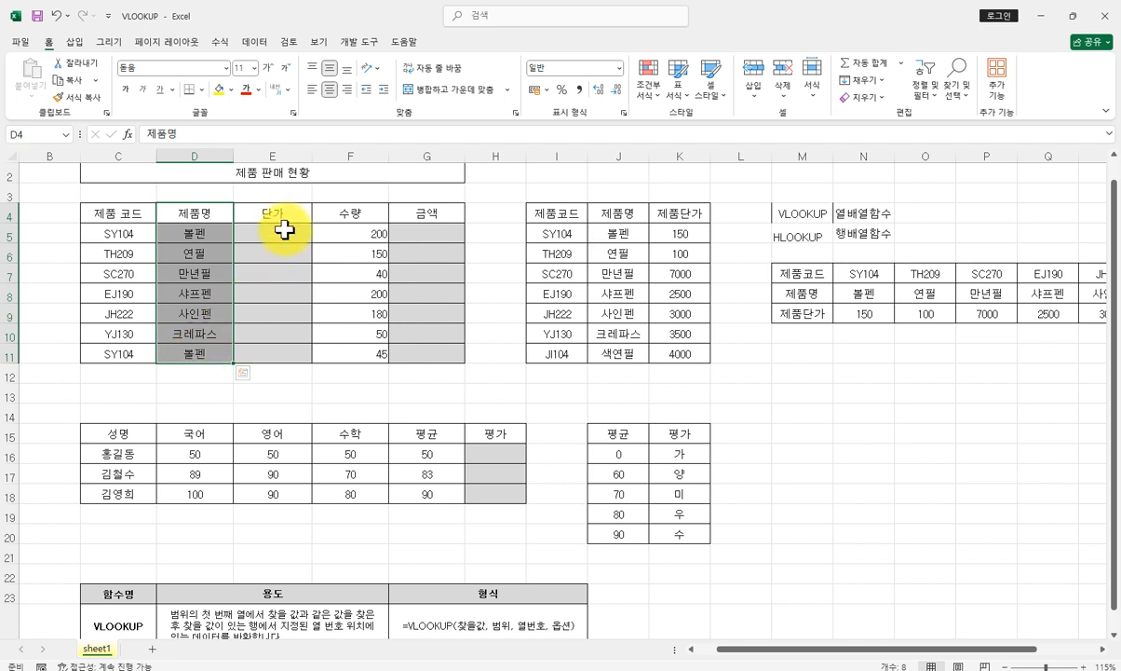
left_click(285, 229)
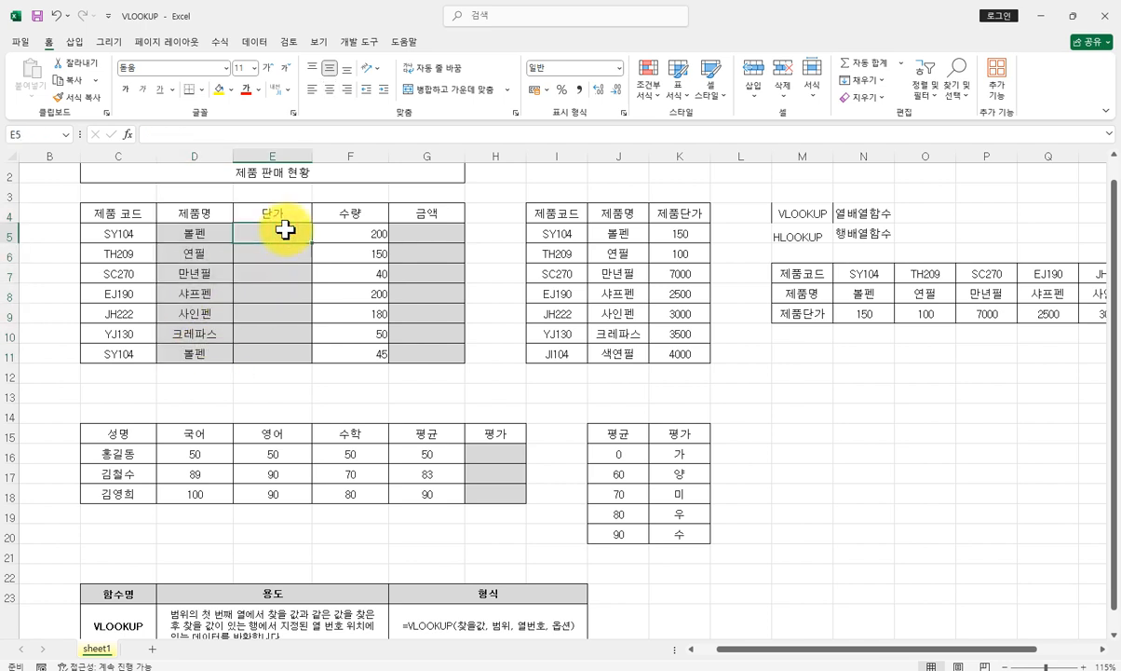
left_click_drag(572, 216, 686, 350)
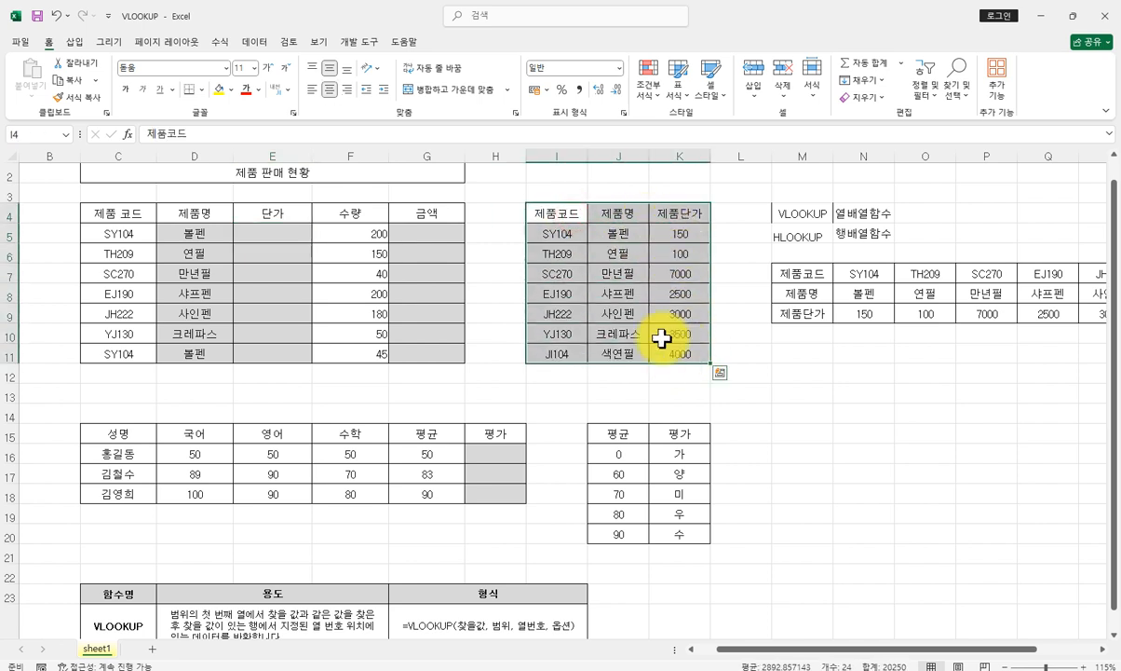
Start a VLOOKUP in the first unit price cell, E5, with the product name in D5 as the lookup value.
left_click(291, 232)
type("=")
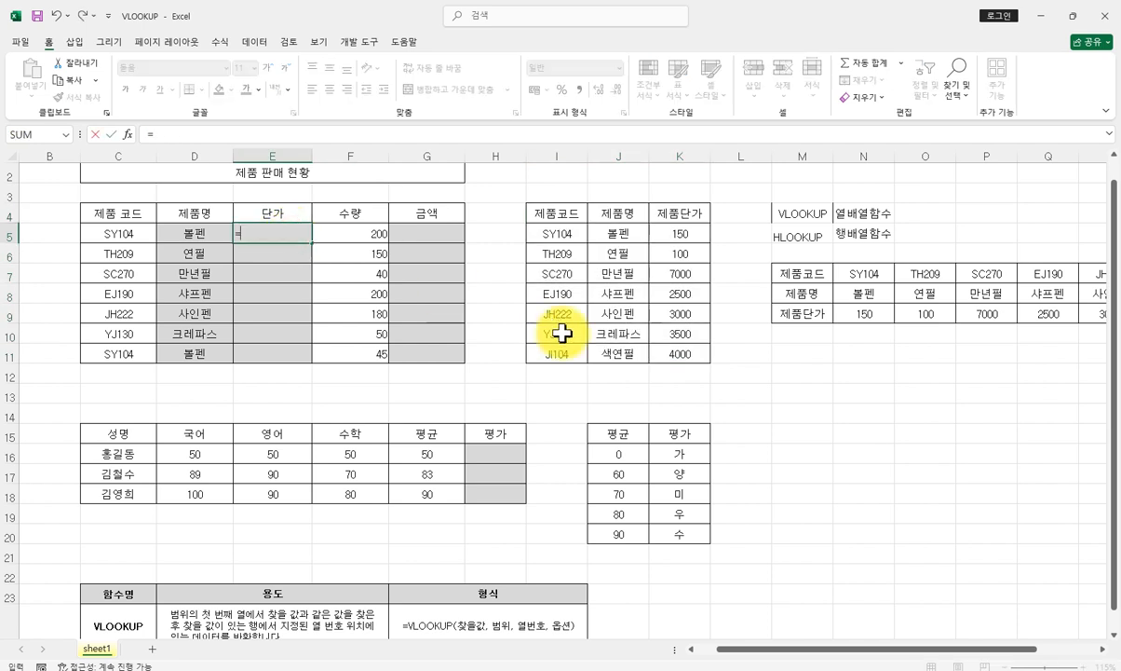
type("V")
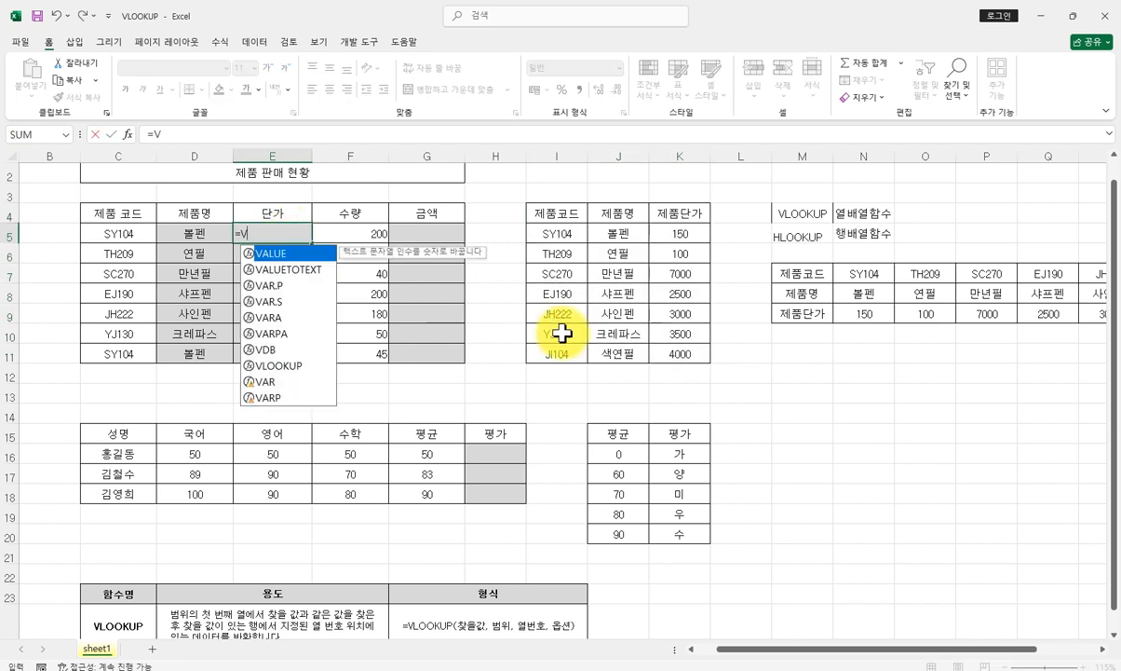
double_click(290, 366)
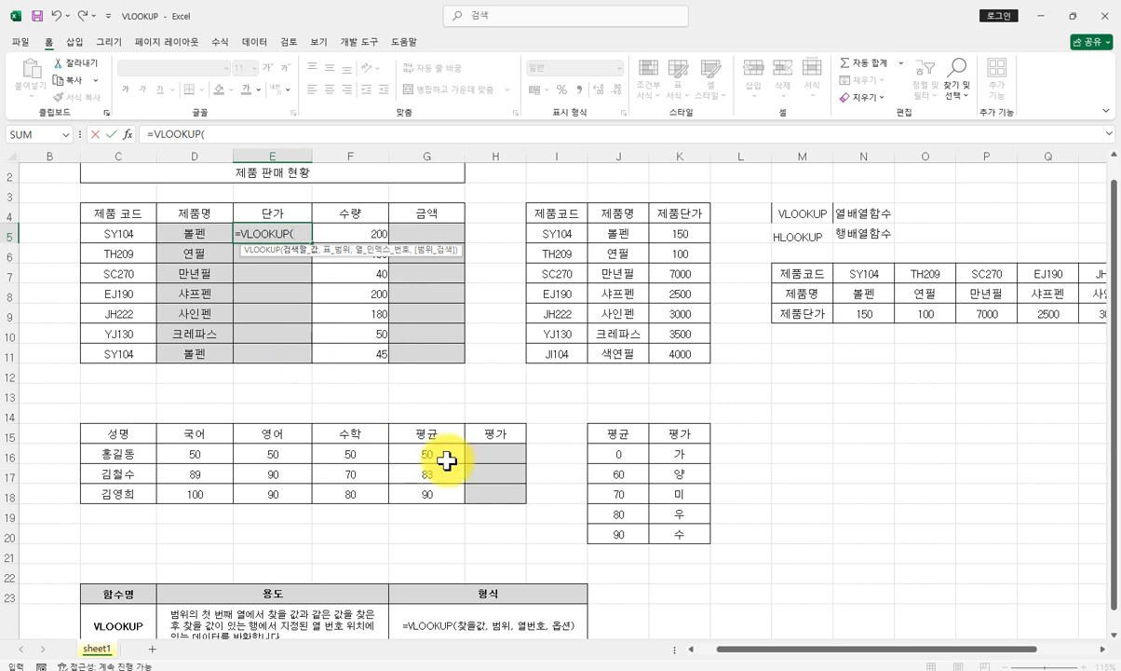
key("ctrl+a")
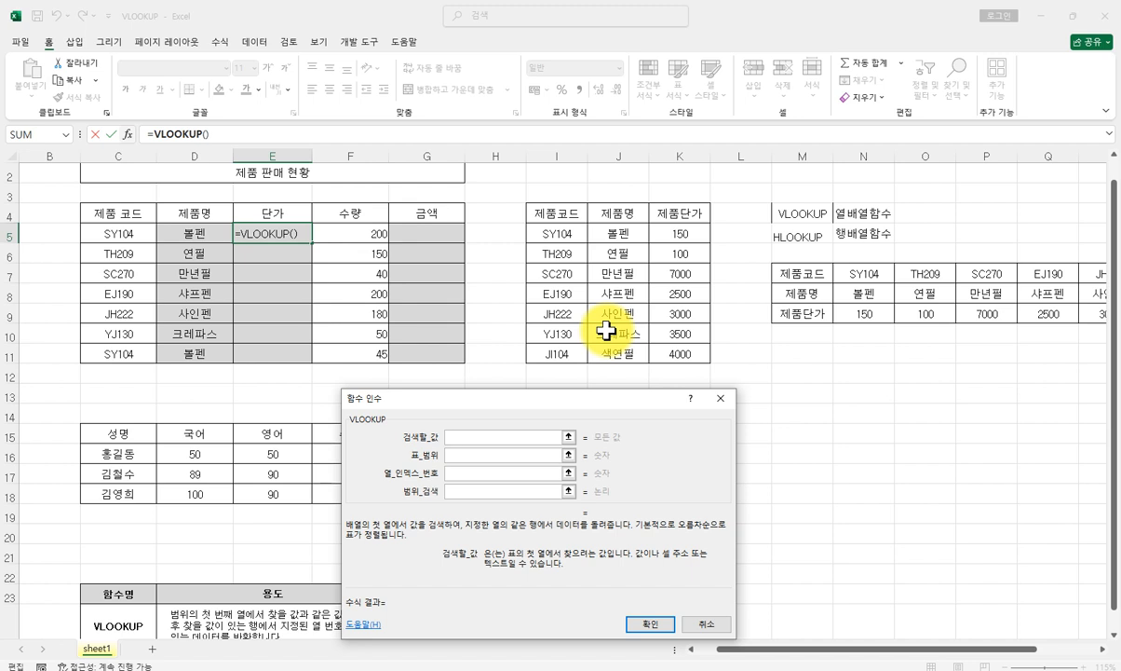
left_click(200, 229)
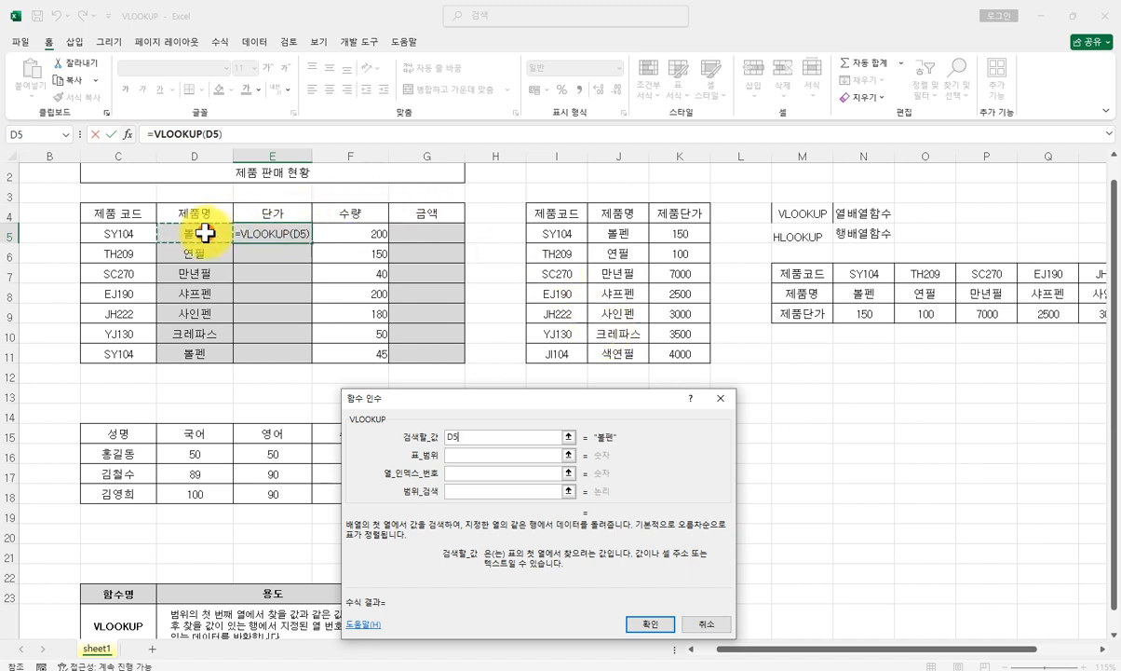
Set the VLOOKUP table range in E5 to the product name and price columns as the absolute reference $J$4:$K$11.
left_click(458, 455)
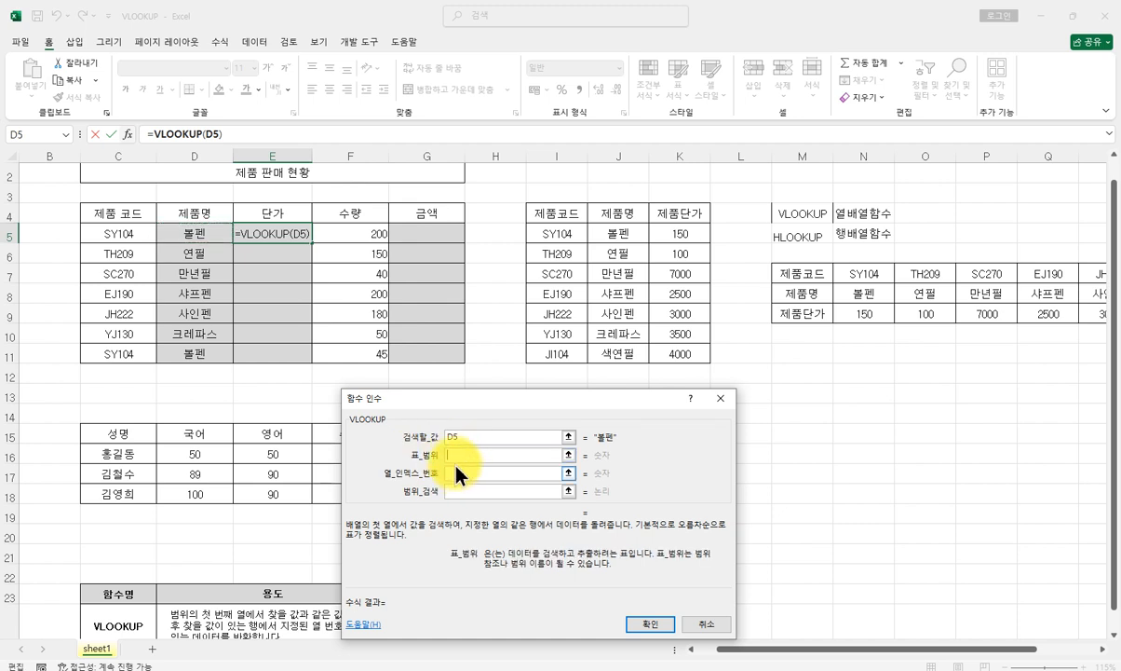
left_click(471, 436)
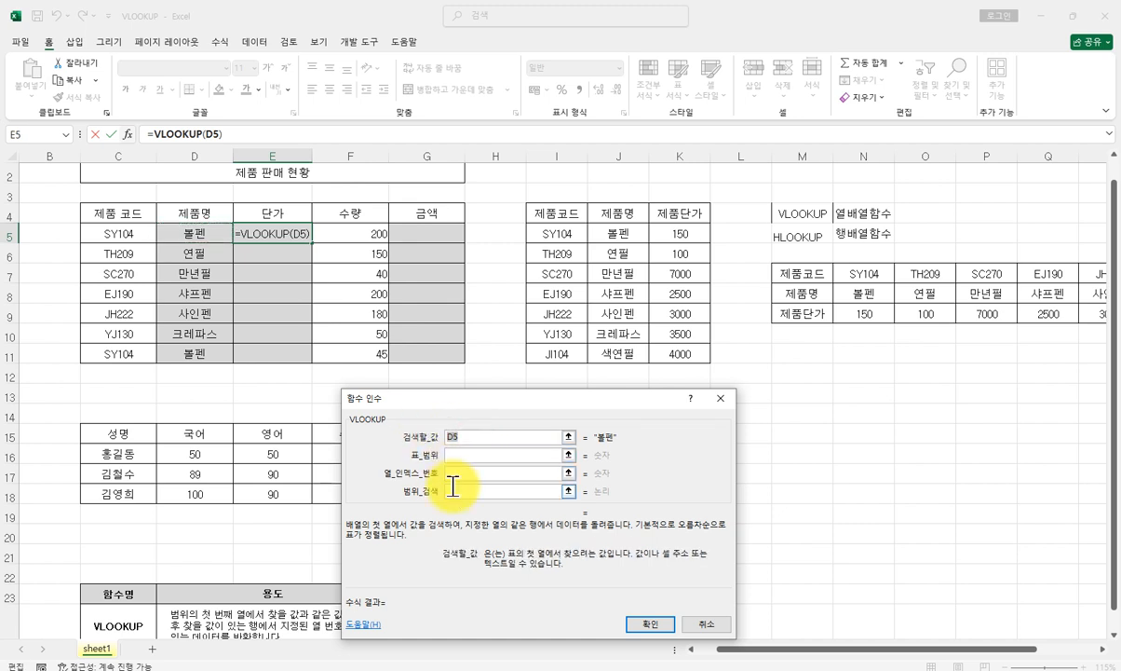
left_click(458, 455)
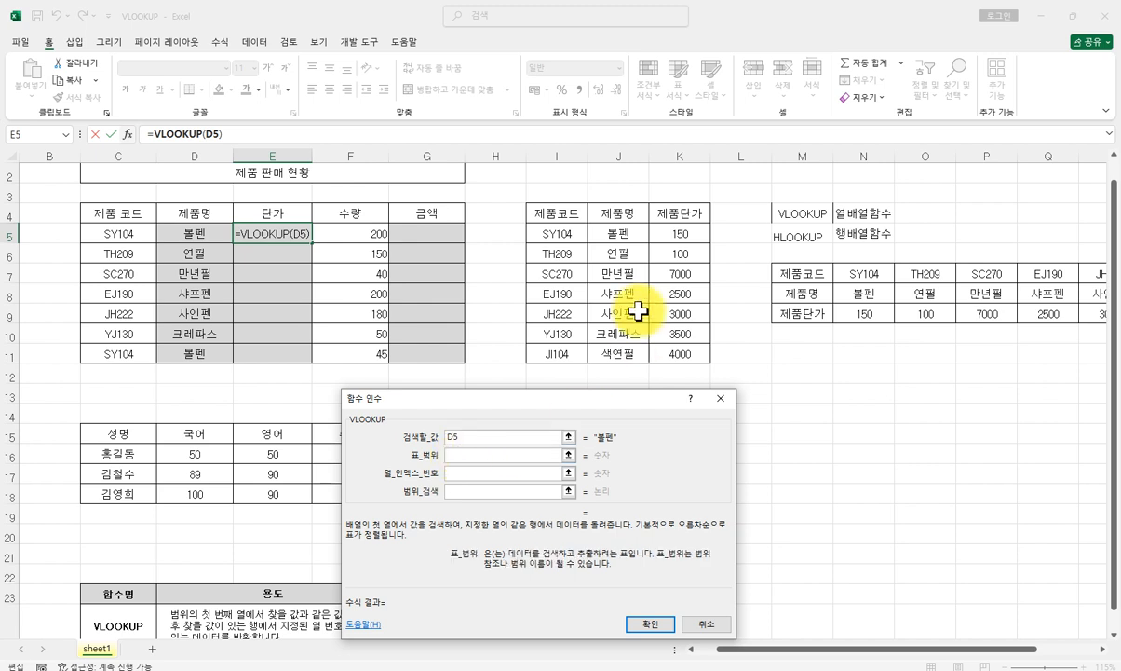
left_click_drag(610, 213, 671, 352)
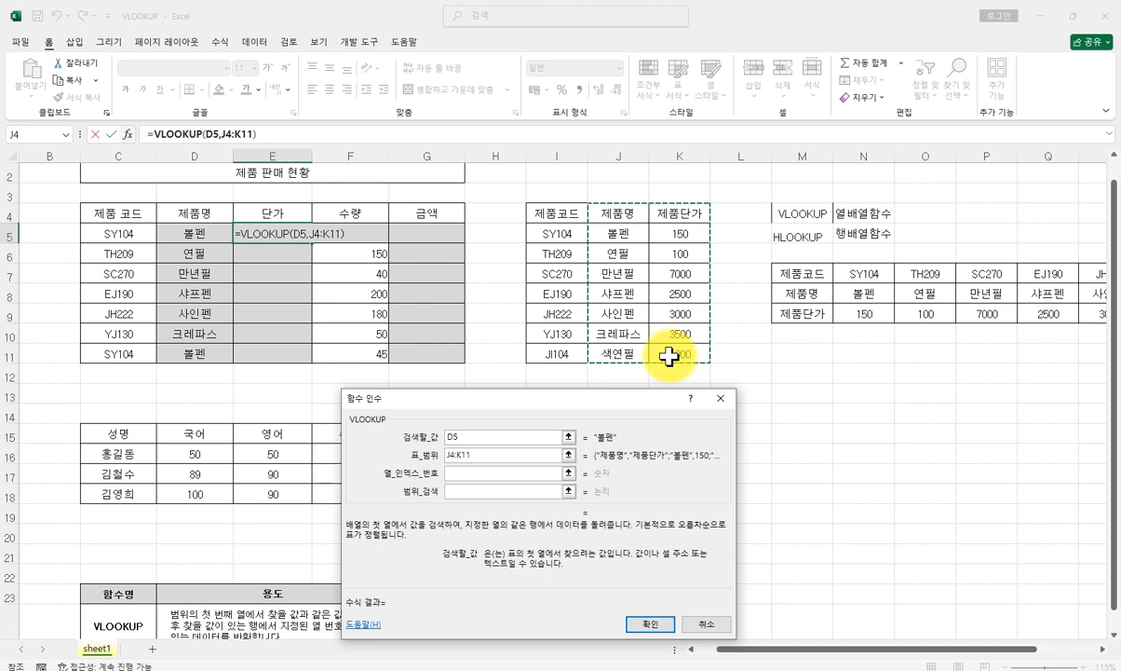
key("F4")
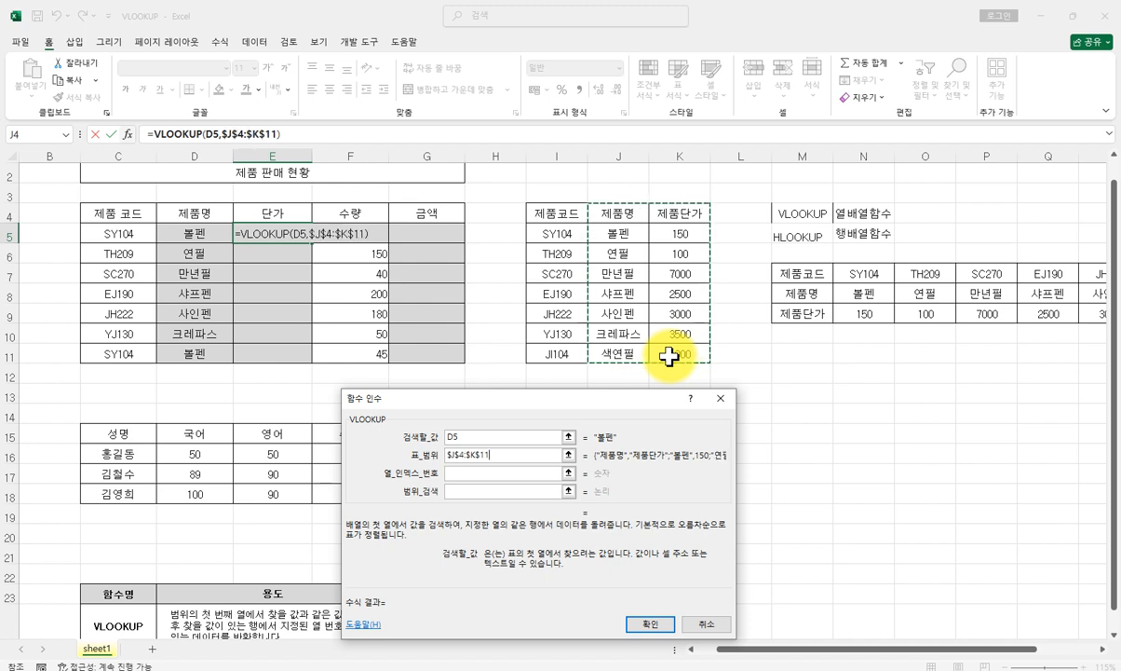
Set the column index to 2 and range lookup to 0 in E5's VLOOKUP, and fill the confirmed formula down through E11.
left_click(476, 473)
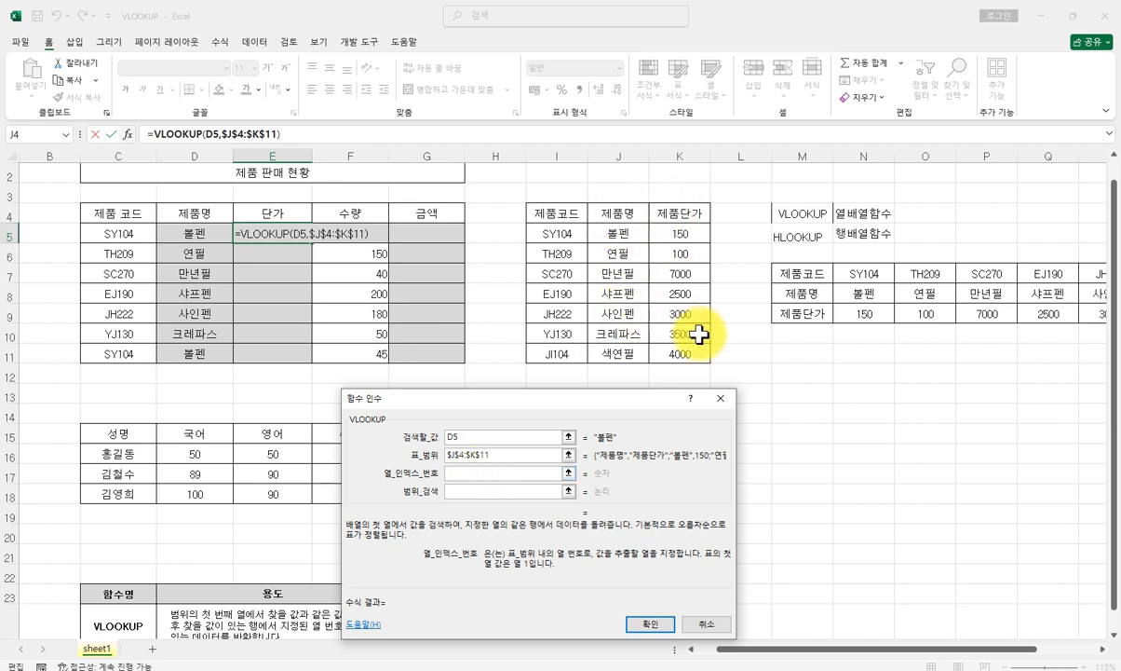
type("2")
left_click(480, 492)
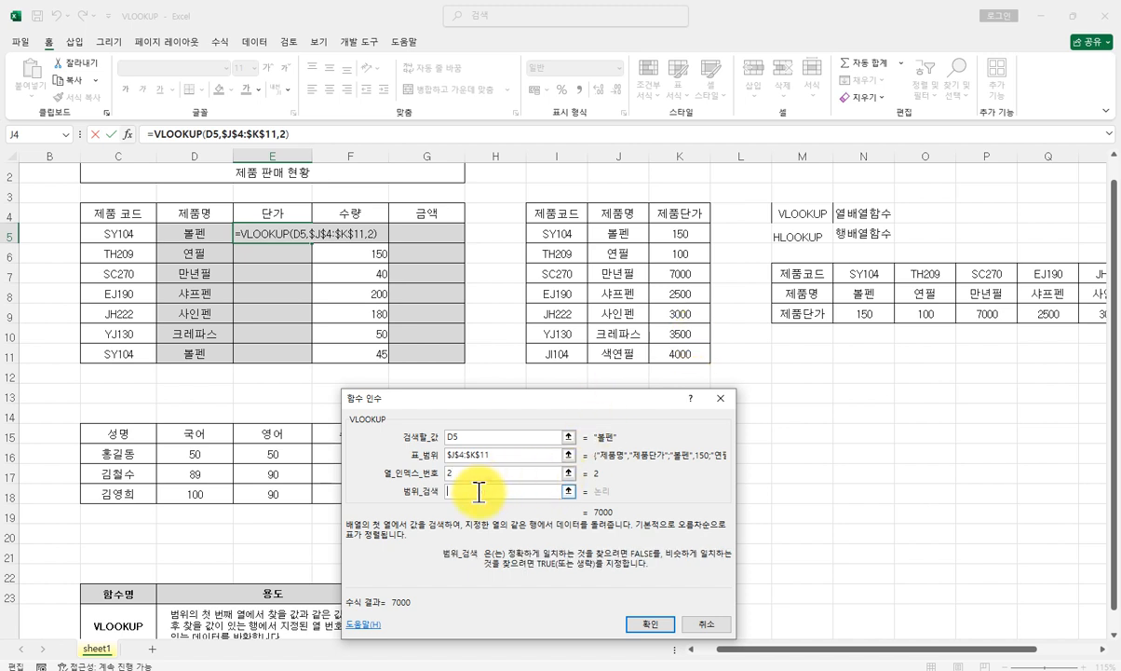
type("0")
left_click(651, 623)
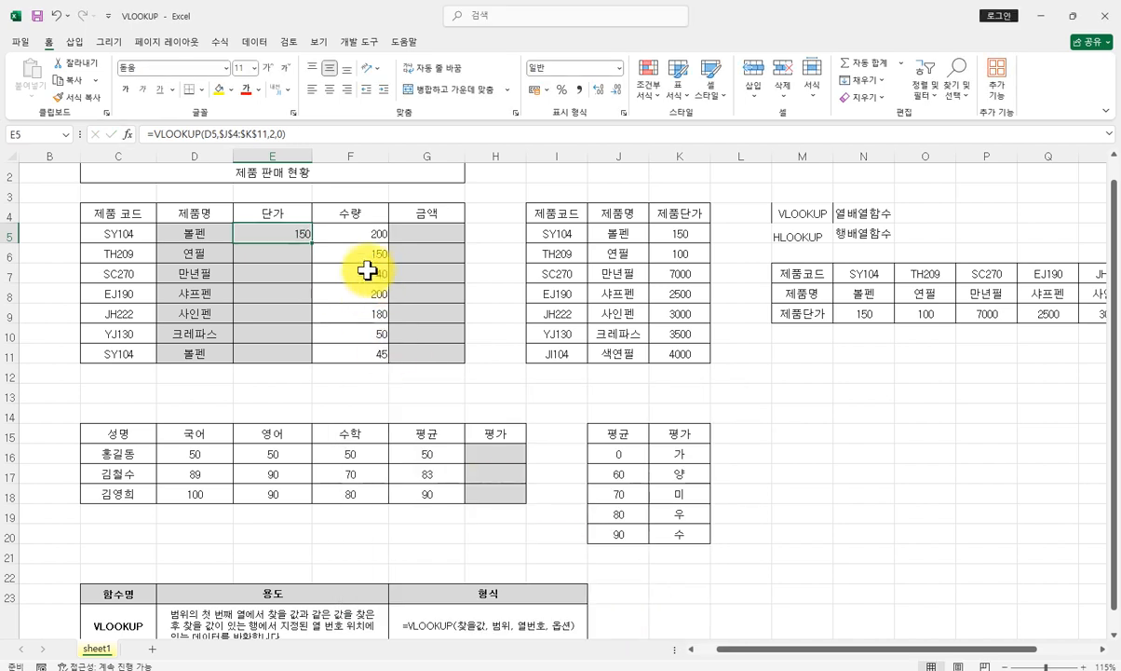
left_click_drag(309, 244, 308, 357)
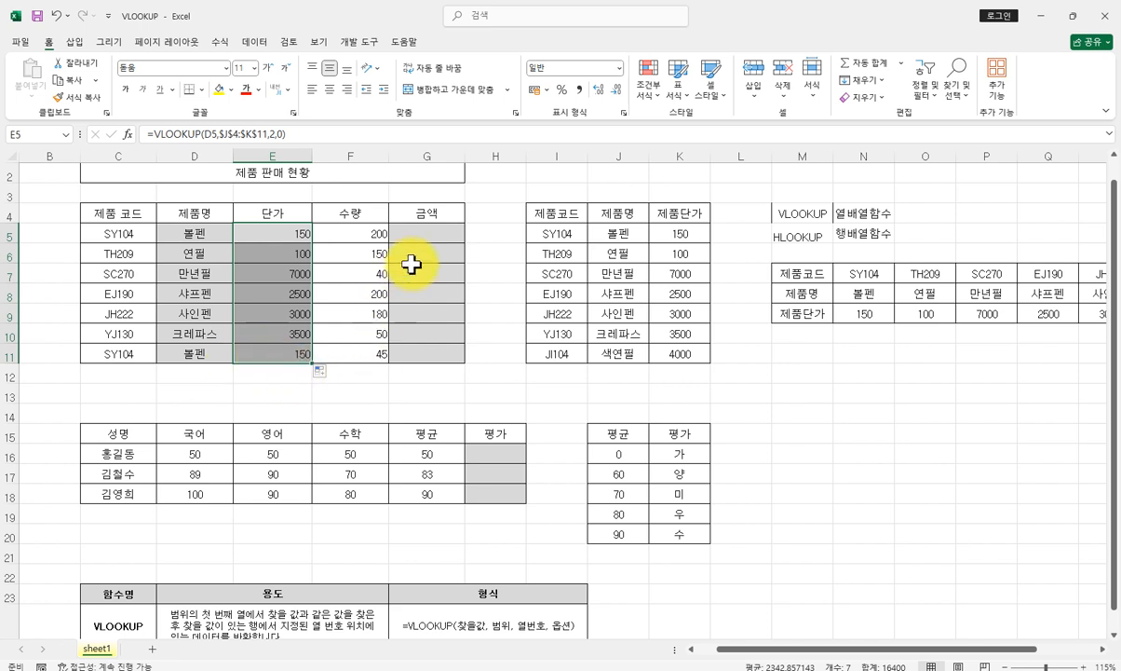
Calculate the first product's amount in G5 as unit price times quantity with =E5*F5.
left_click(436, 228)
left_click(287, 230)
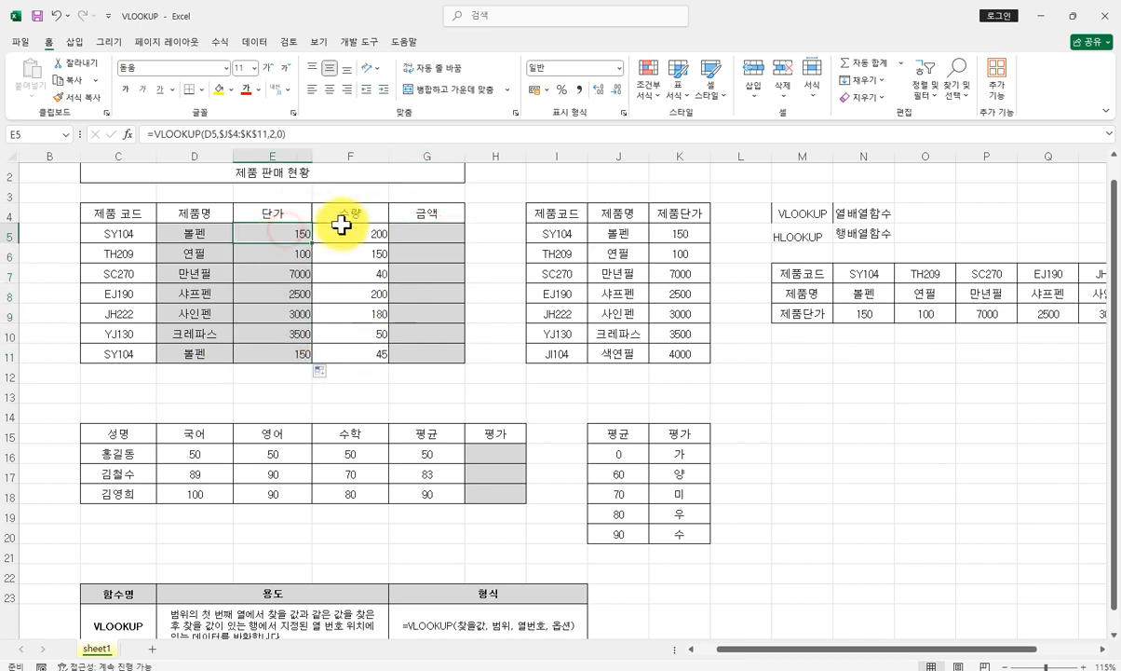
left_click(350, 228)
left_click(426, 234)
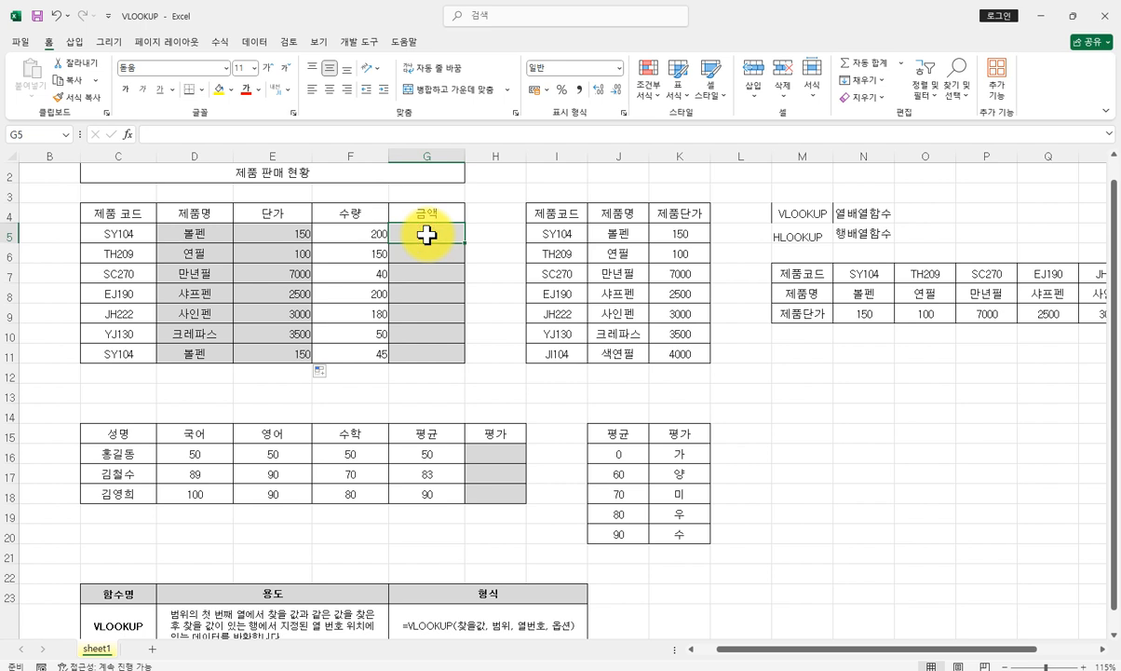
type("=")
left_click(293, 230)
type("*")
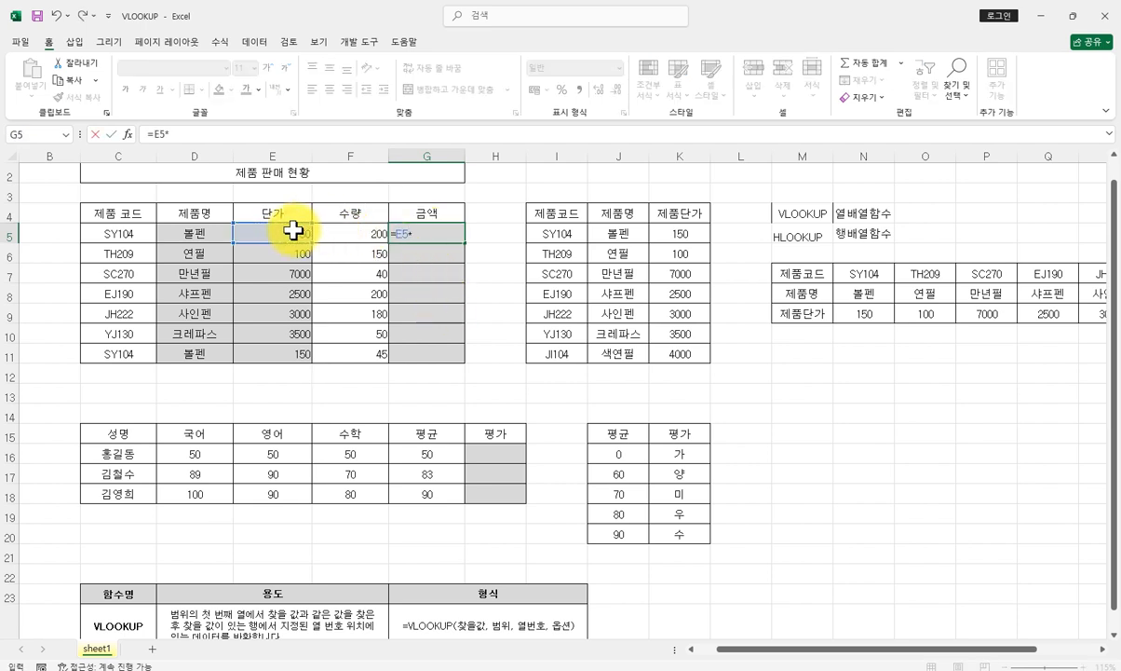
left_click(341, 236)
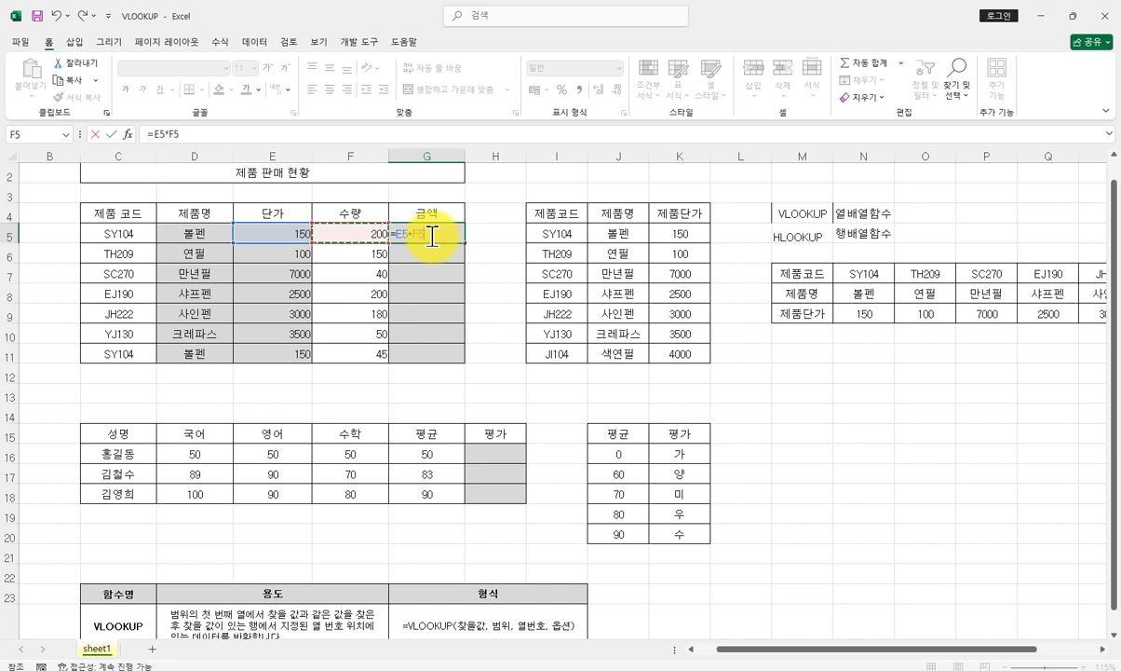
key("Return")
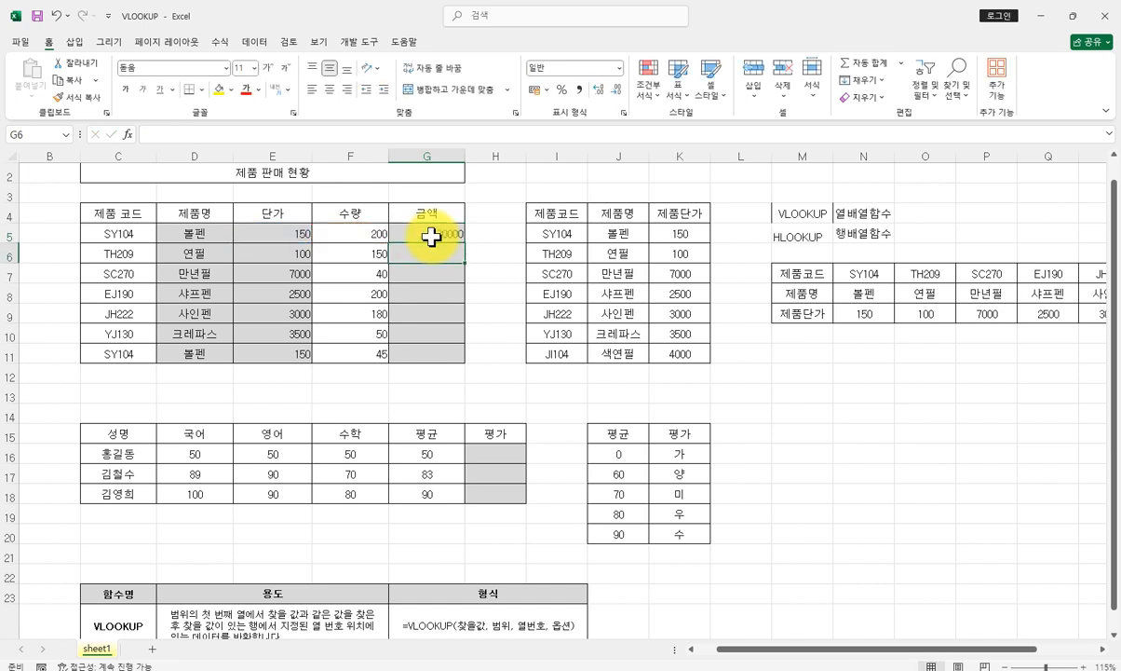
Enter the amount formula =E5*F5 in G5 again, confirming it with G5 kept as the active cell.
left_click(431, 236)
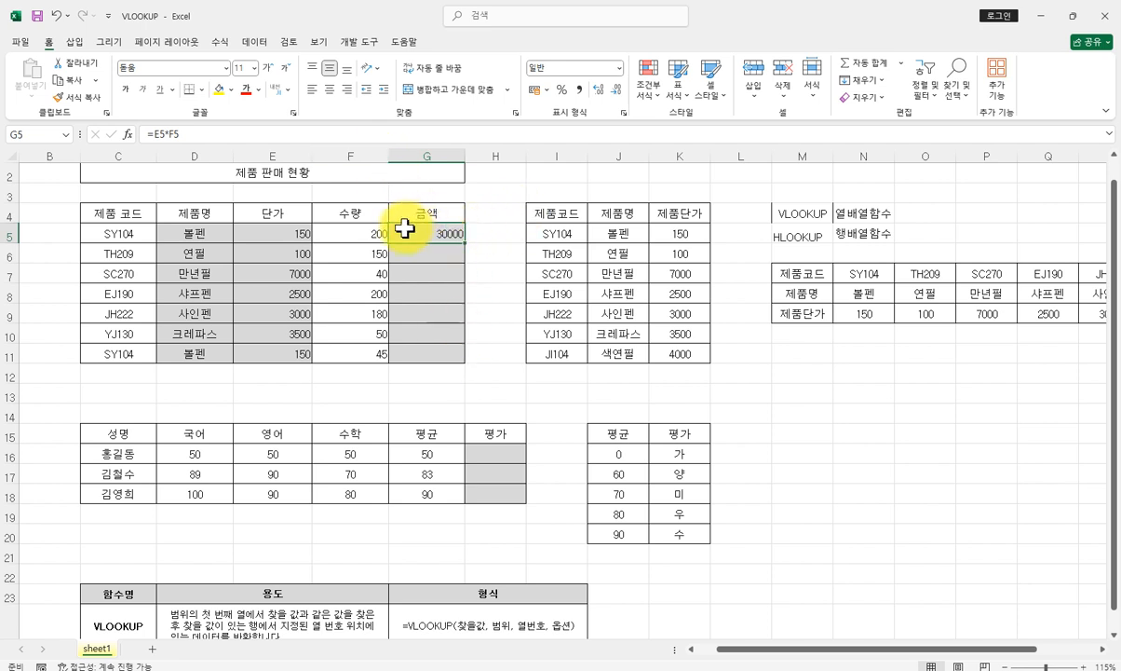
type("=")
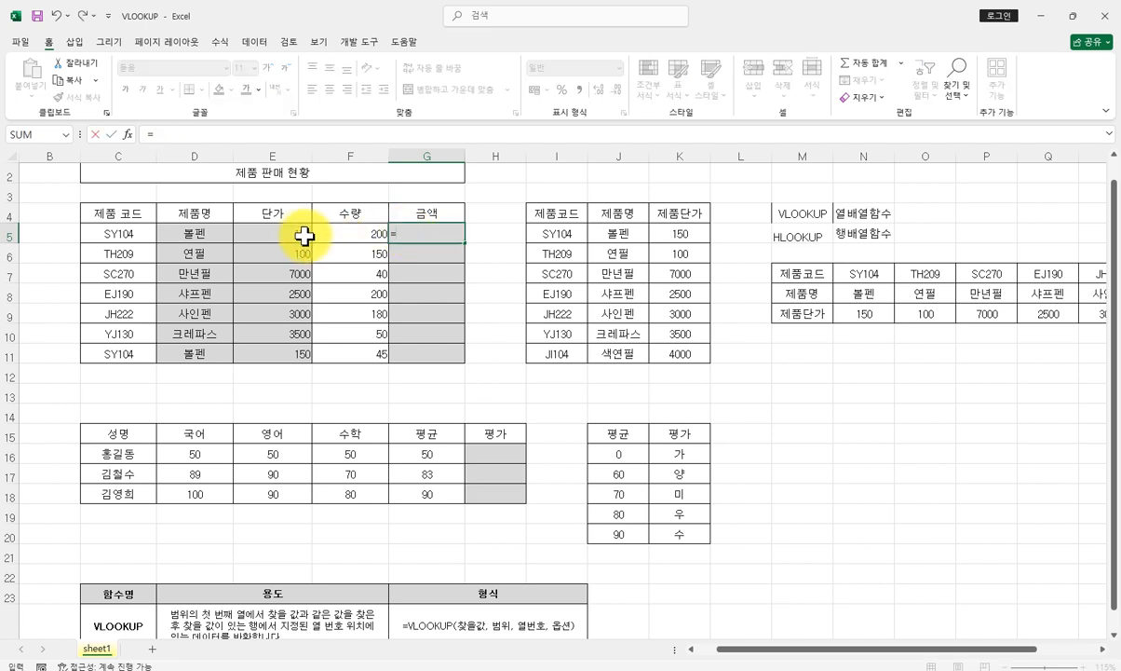
left_click(297, 233)
type("*")
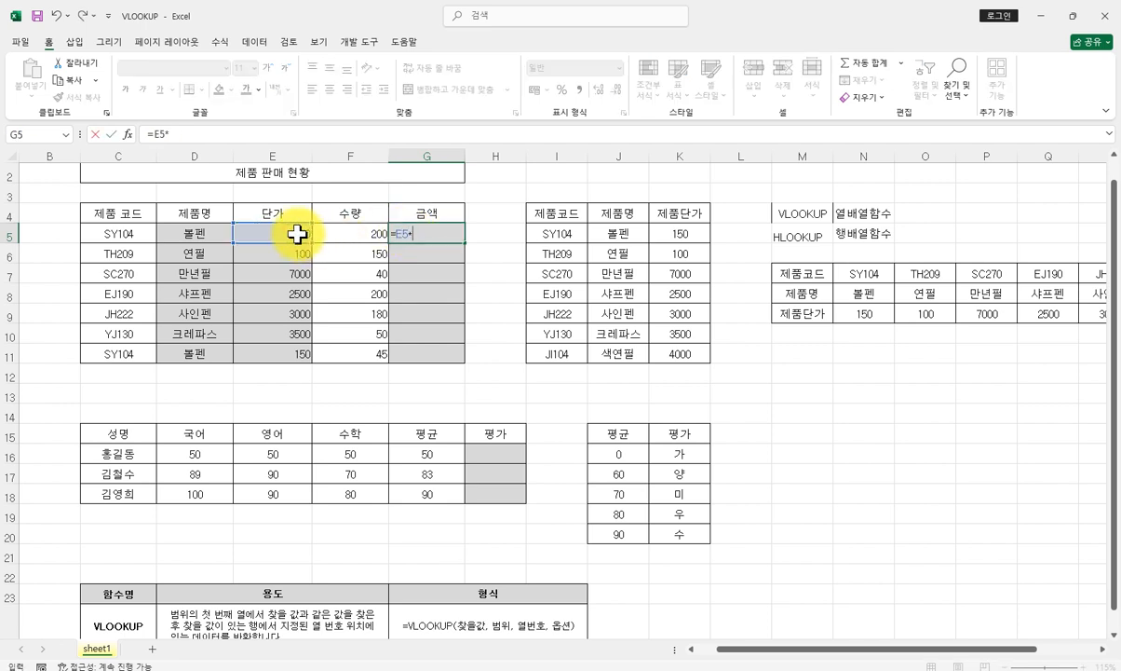
left_click(335, 236)
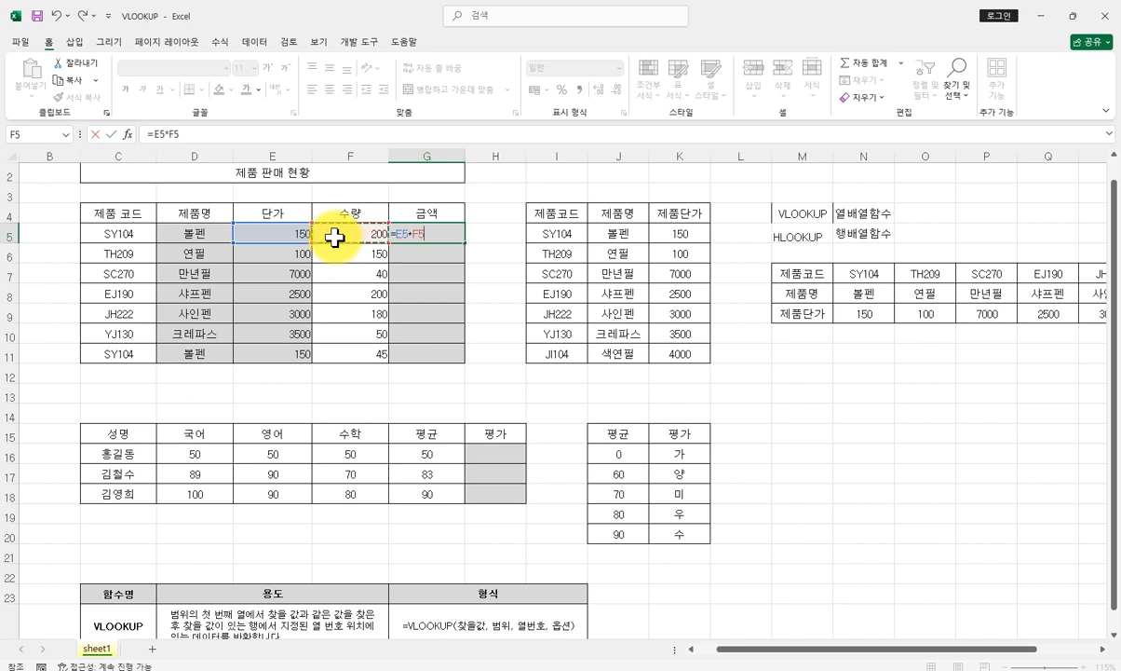
key("ctrl+Return")
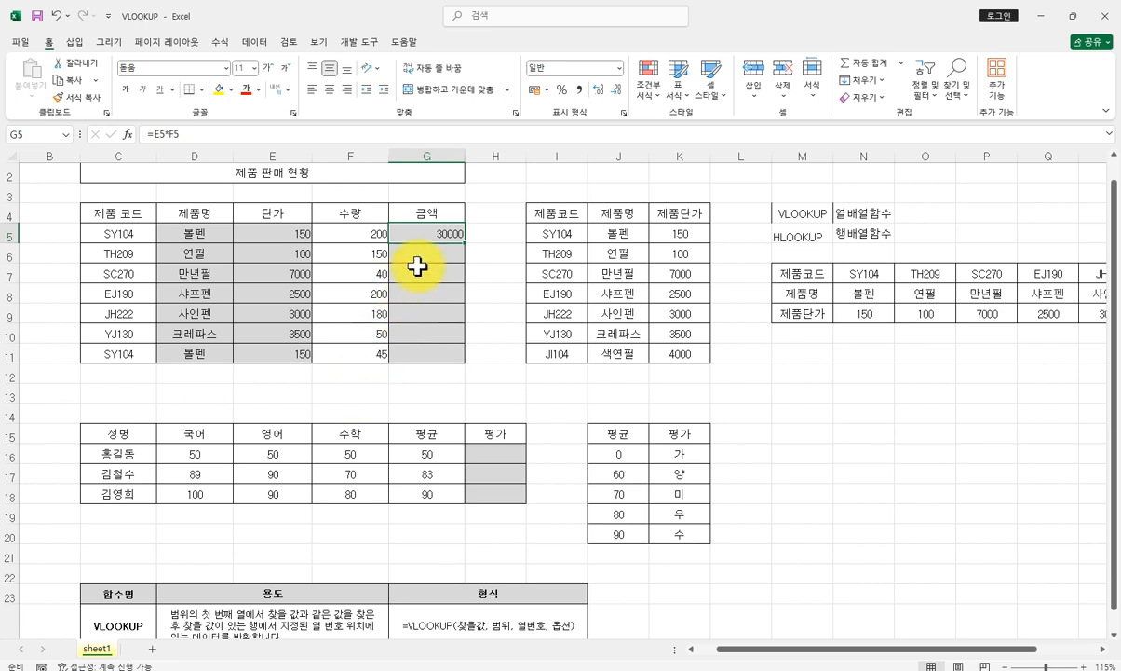
Fill the amount formula from G5 down through G11 and check the copied formula in G11.
mouse_move(463, 243)
left_mouse_down()
mouse_move(463, 361)
mouse_move(460, 245)
left_mouse_up()
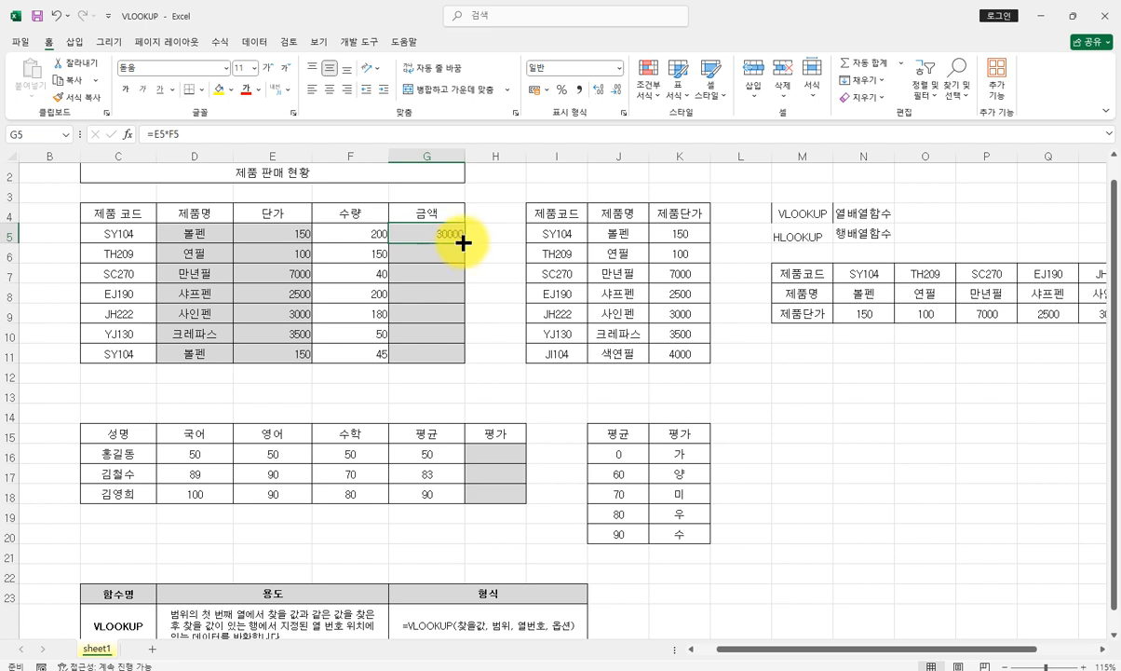
double_click(462, 245)
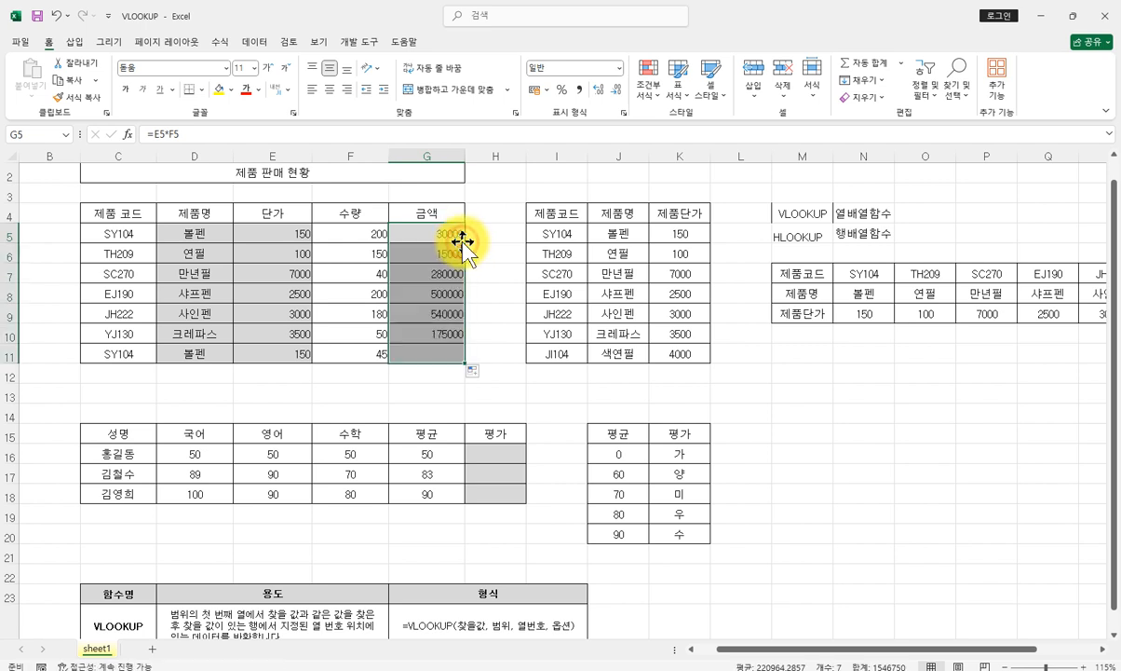
left_click(434, 352)
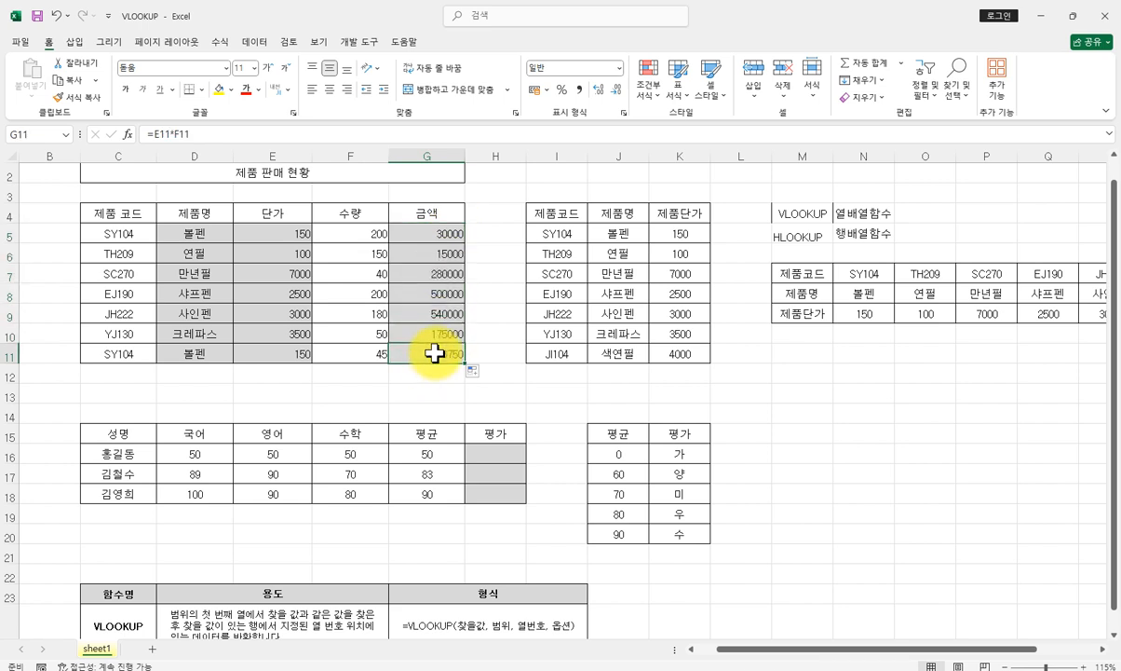
Examine the average thresholds in J15:J20 and the matching grades in K15:K20 for the evaluation lookup in H16.
left_click(498, 454)
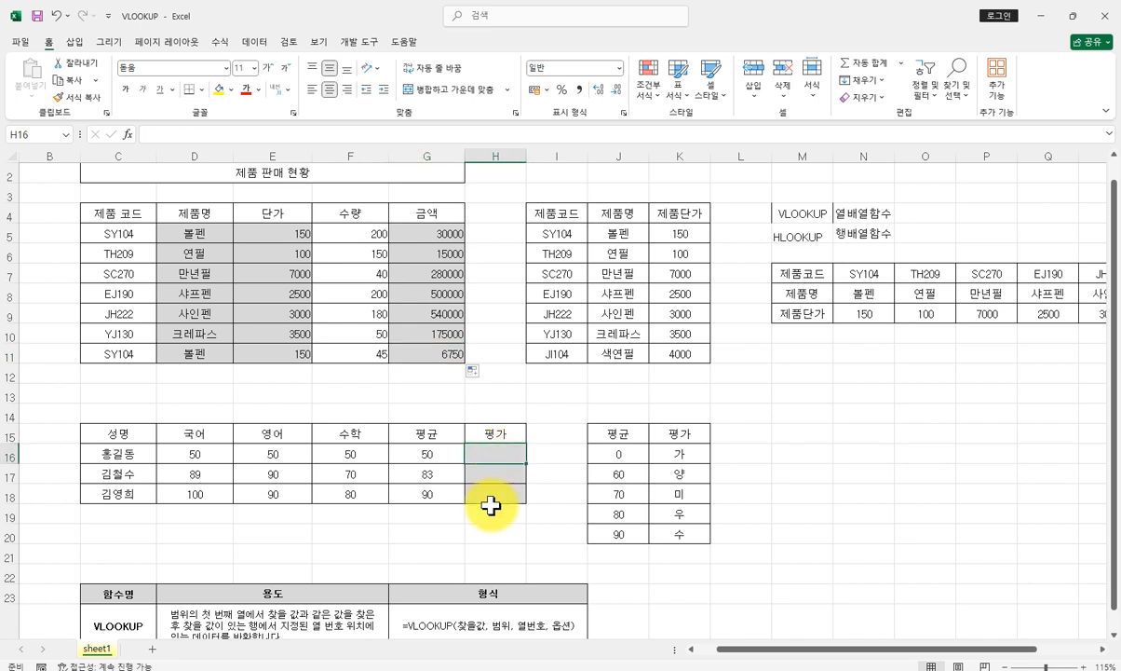
left_click_drag(618, 434, 619, 534)
left_click_drag(677, 445, 680, 540)
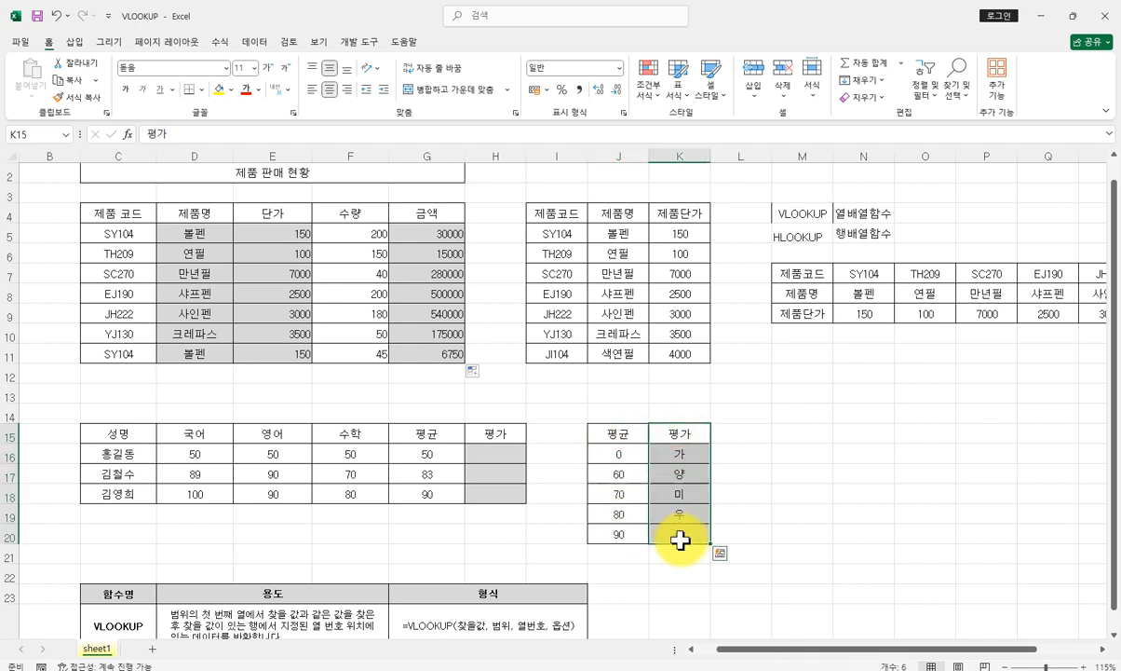
Start a VLOOKUP in H16 with its function arguments open and use the first student's average, G16, as the lookup value.
left_click(489, 449)
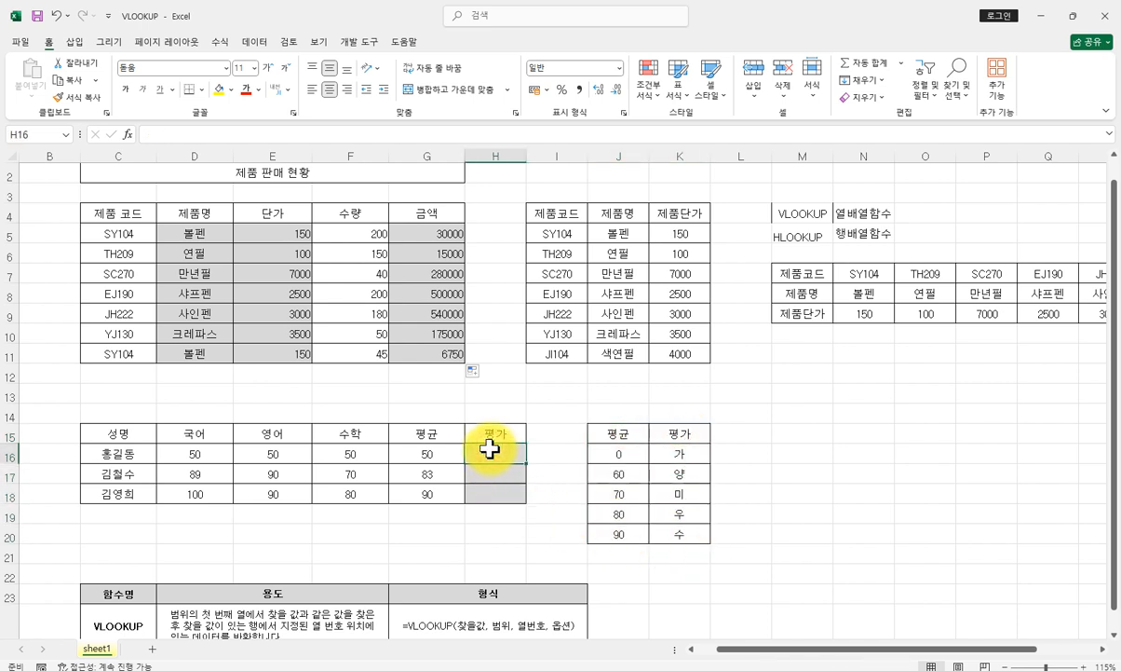
type("=")
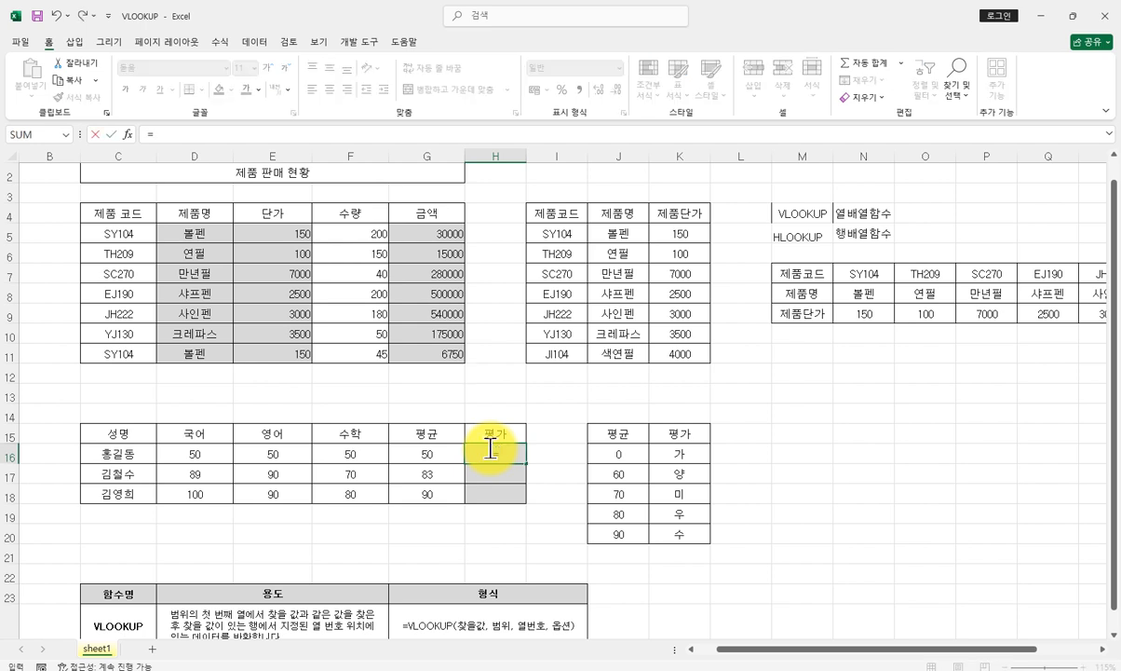
type("V")
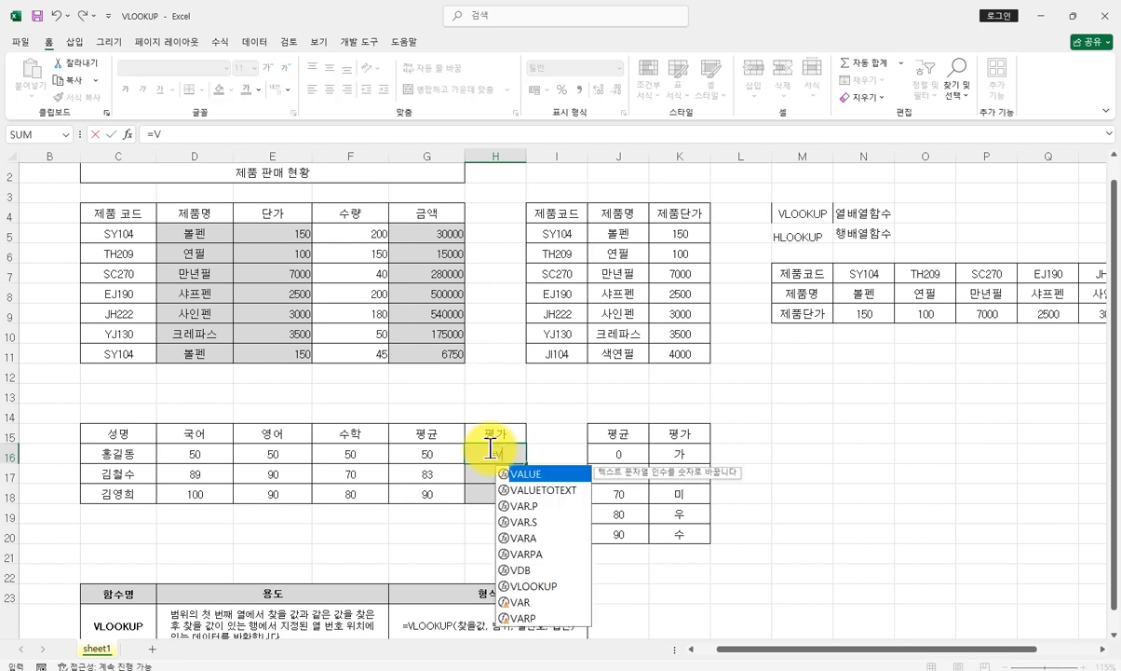
double_click(550, 587)
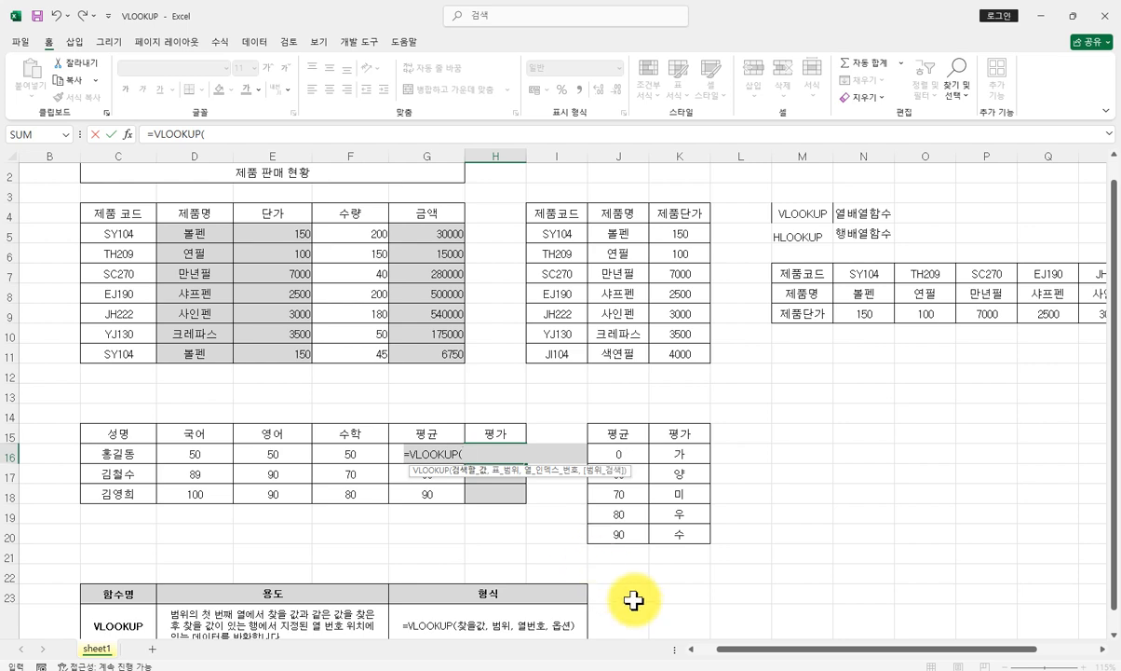
key("ctrl+a")
left_click_drag(589, 403, 647, 144)
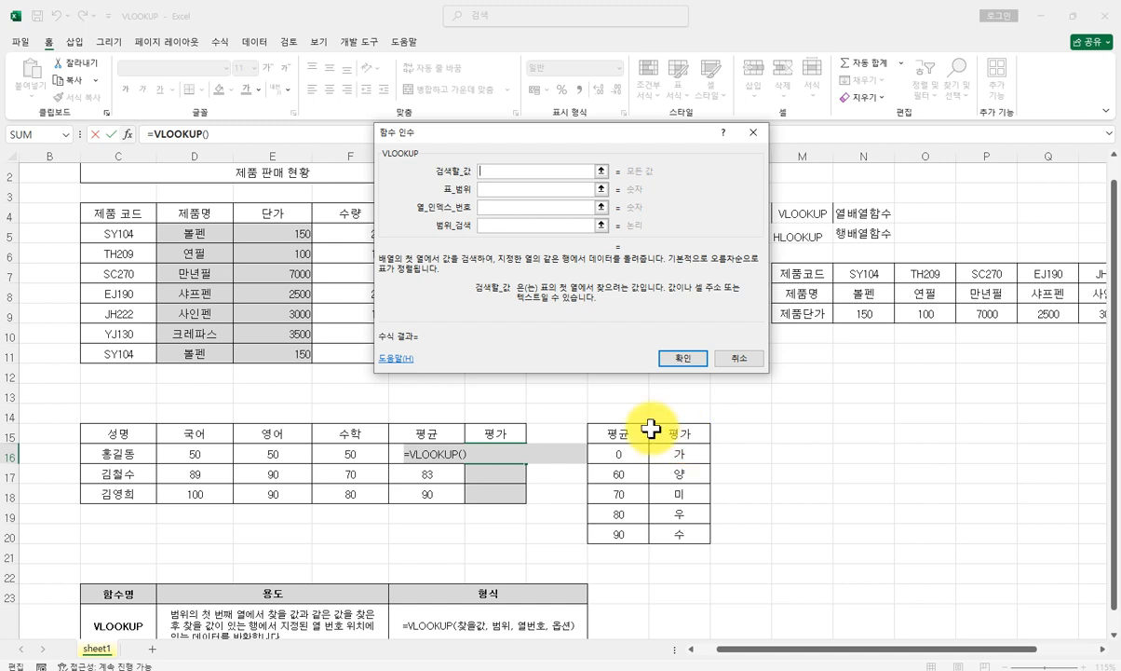
left_click(437, 453)
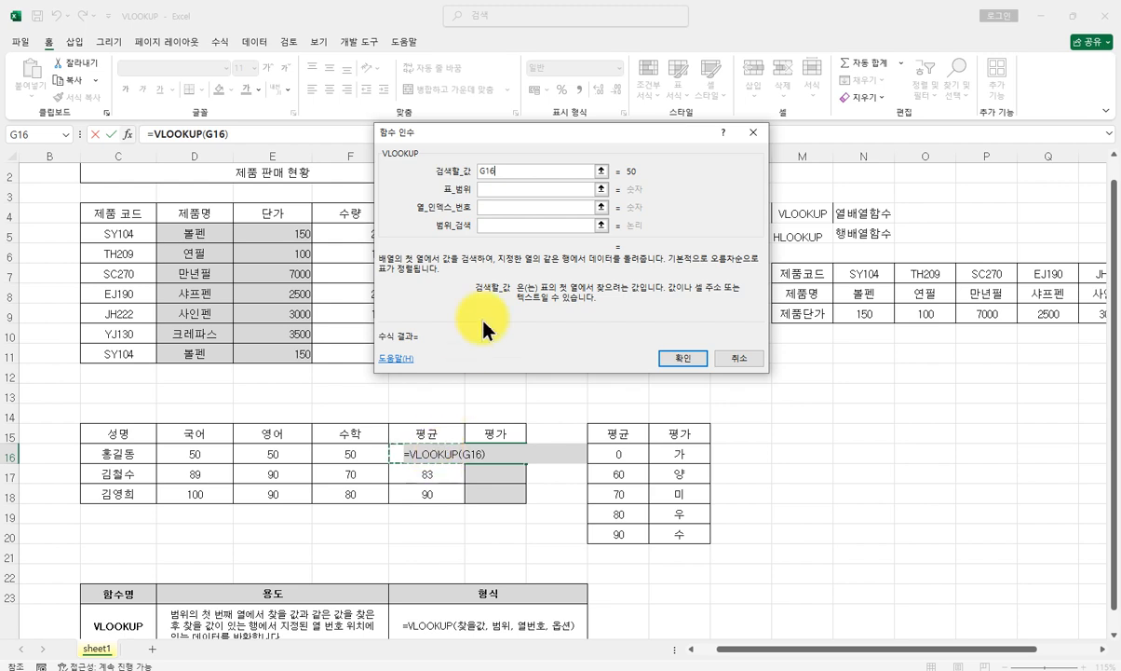
left_click(485, 187)
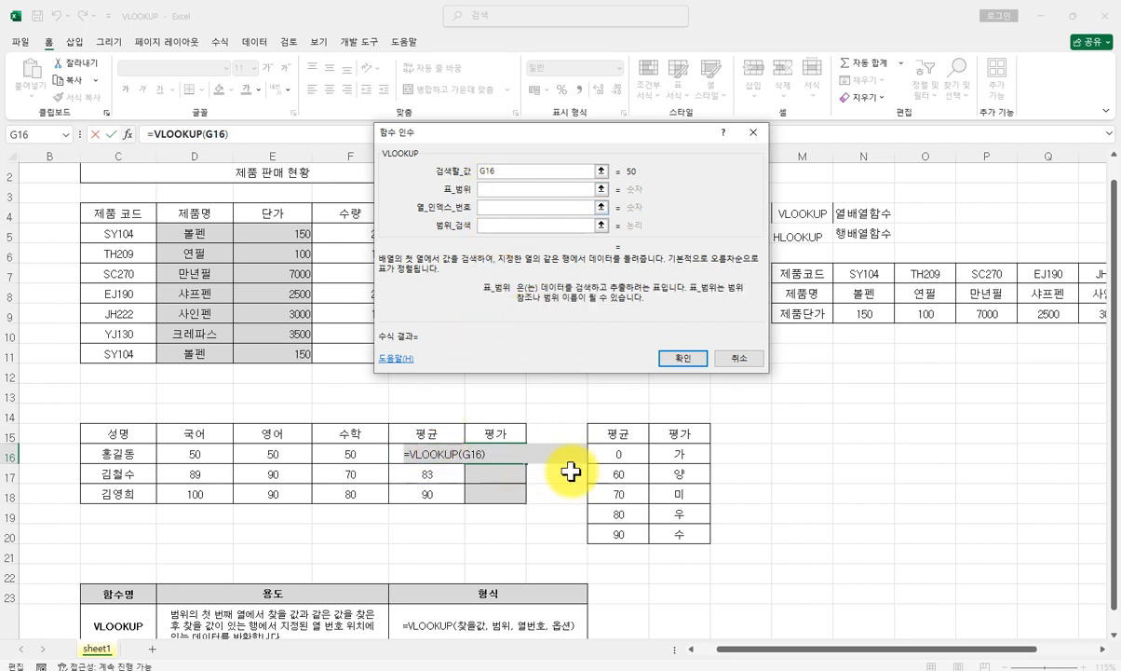
left_click(484, 171)
left_click_drag(641, 433, 681, 536)
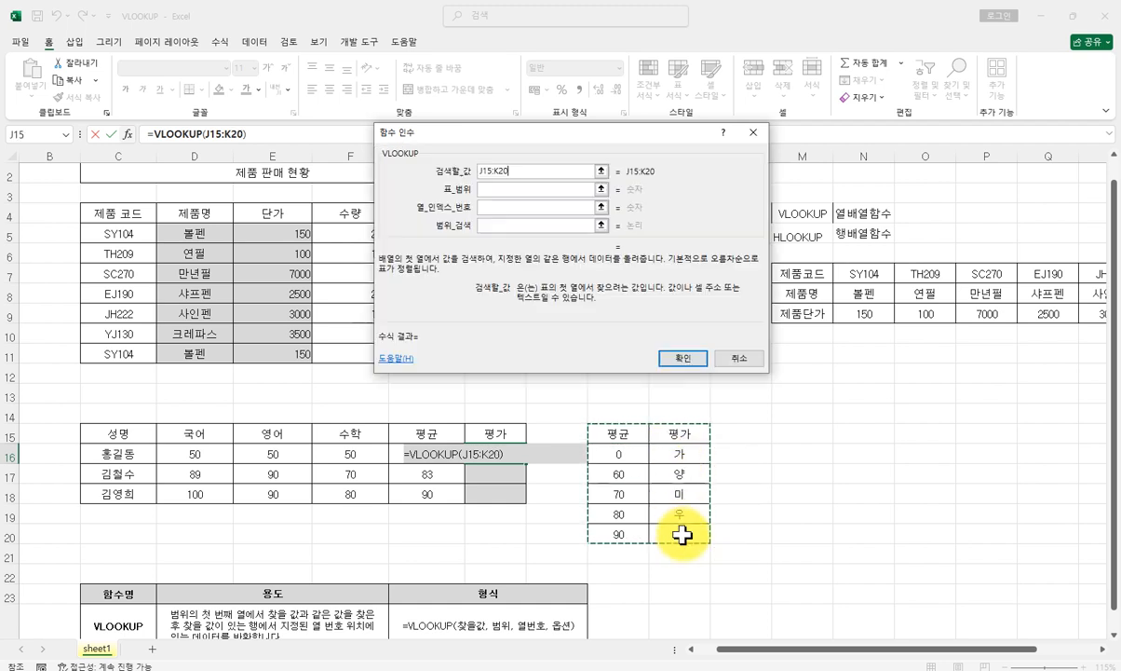
key("BackSpace")
key("BackSpace")
key("BackSpace")
key("BackSpace")
key("BackSpace")
key("BackSpace")
key("BackSpace")
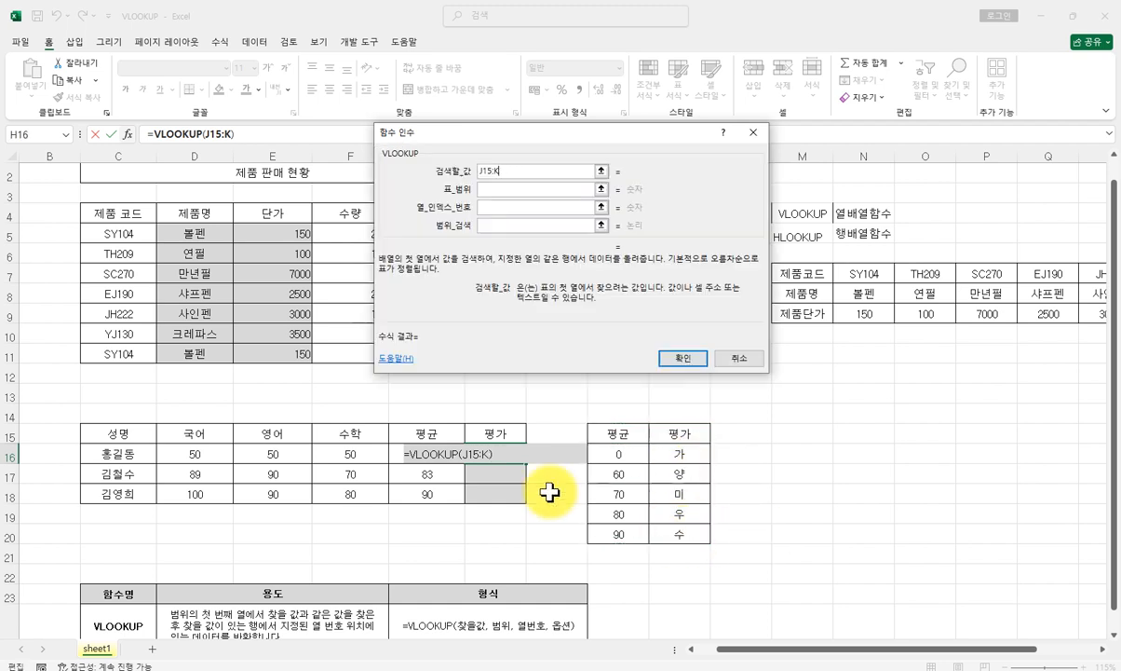
Set G16 as the lookup value and the absolute range $J$15:$K$20 as the table array in H16's VLOOKUP.
left_click(426, 453)
left_click(510, 188)
left_click_drag(619, 433, 679, 534)
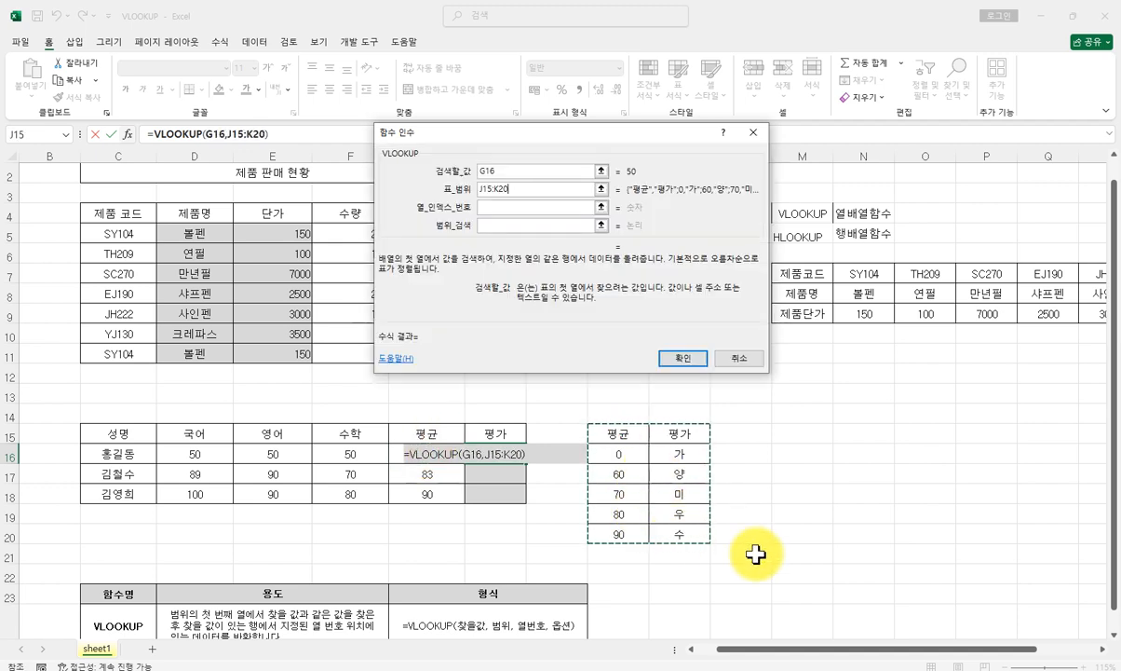
key("F4")
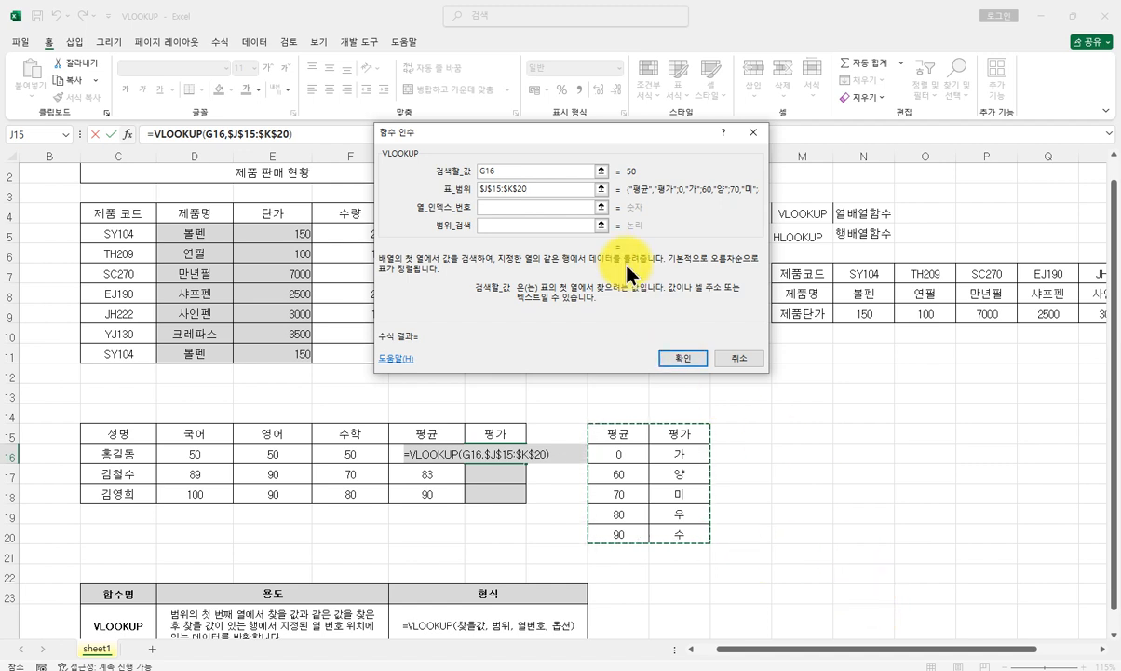
Set the column index to 2 and the range lookup to 0 in H16's VLOOKUP, and confirm the formula.
left_click(535, 207)
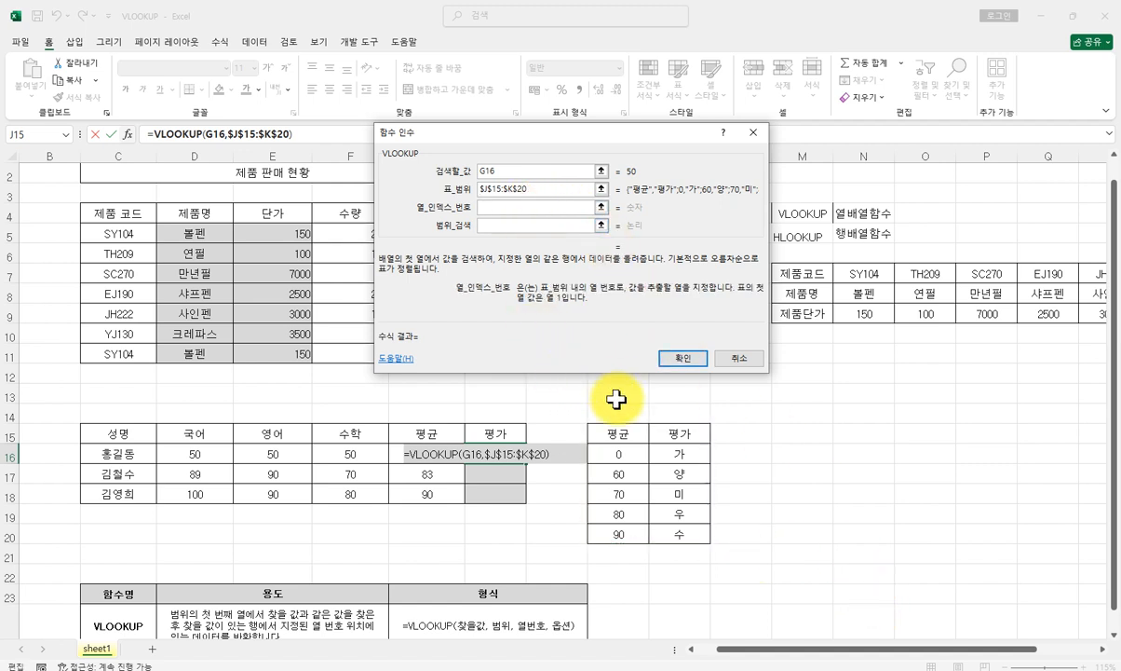
type("2")
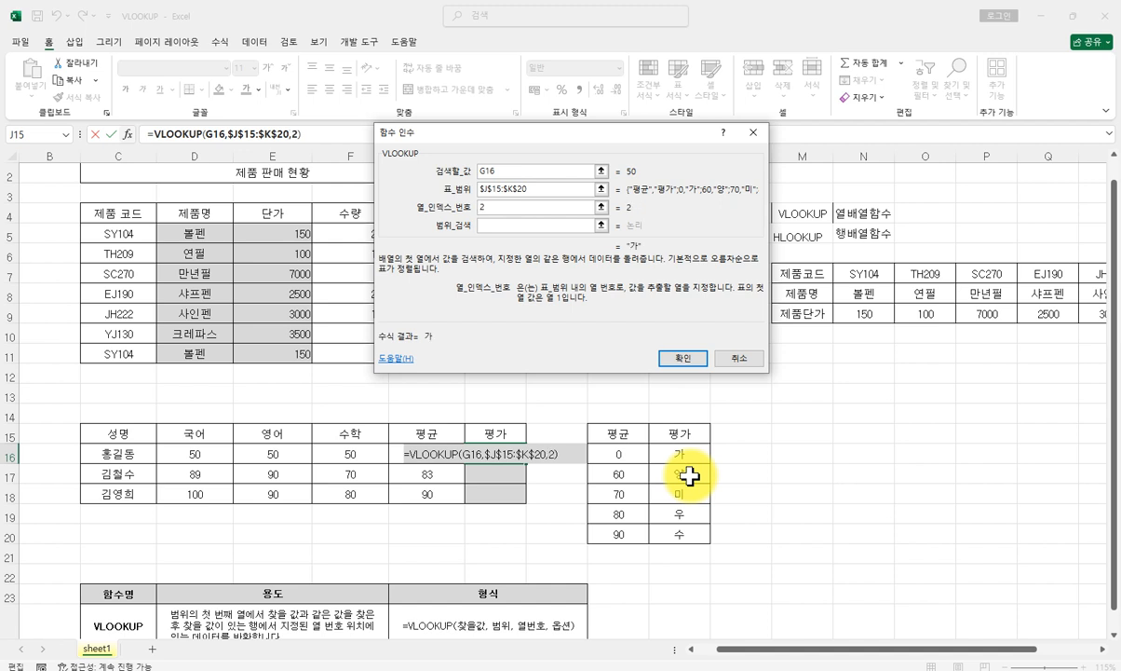
left_click(487, 225)
type("0")
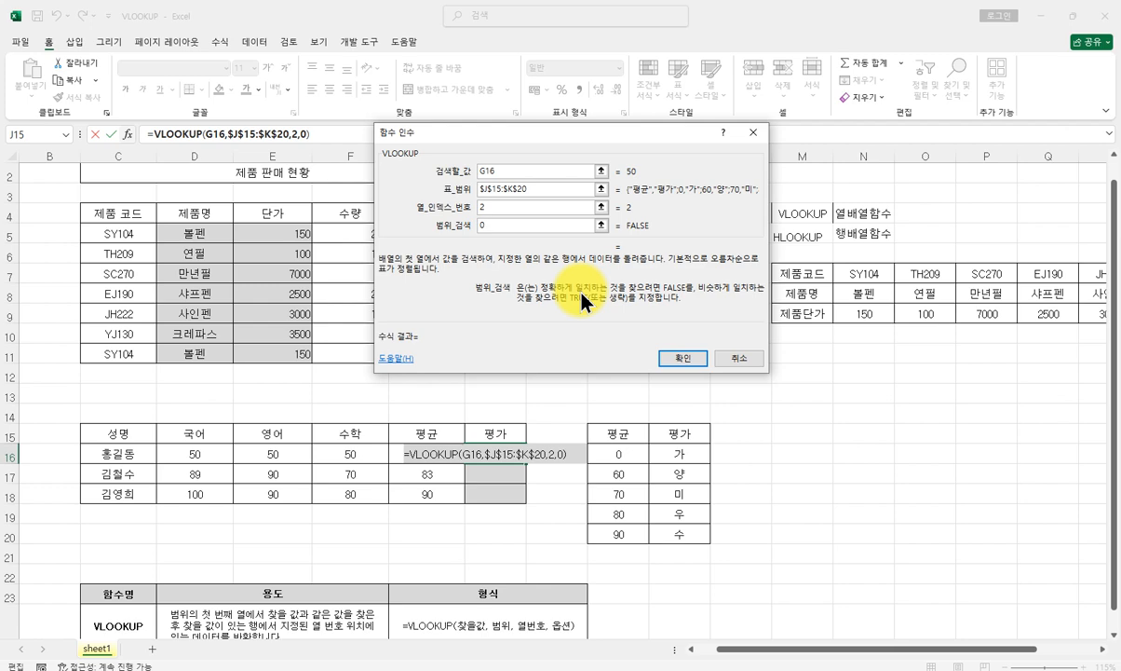
key("Return")
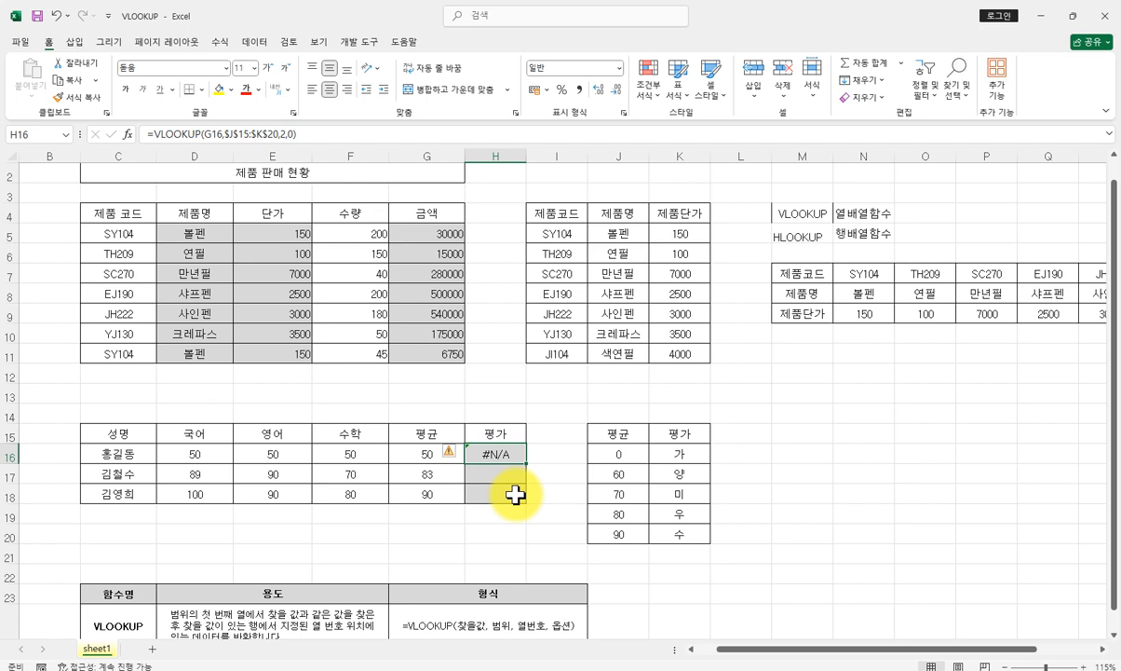
Clear the range lookup argument in H16's VLOOKUP for approximate matching, and fill the confirmed formula down through H18.
left_click(126, 135)
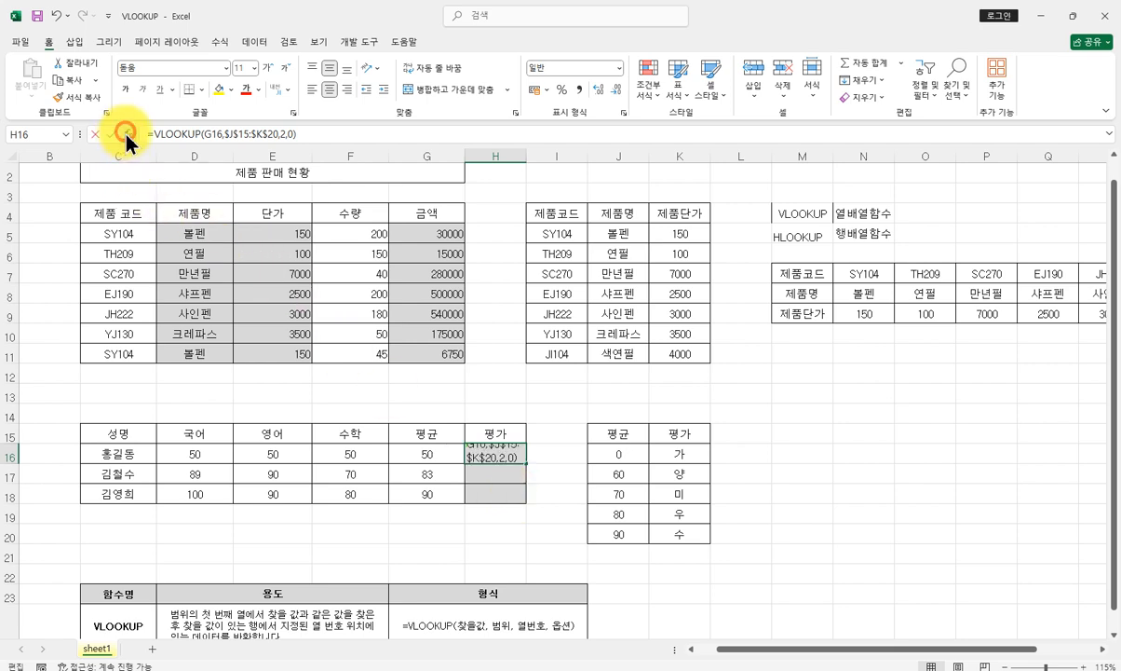
left_click_drag(430, 131, 788, 289)
left_click(843, 383)
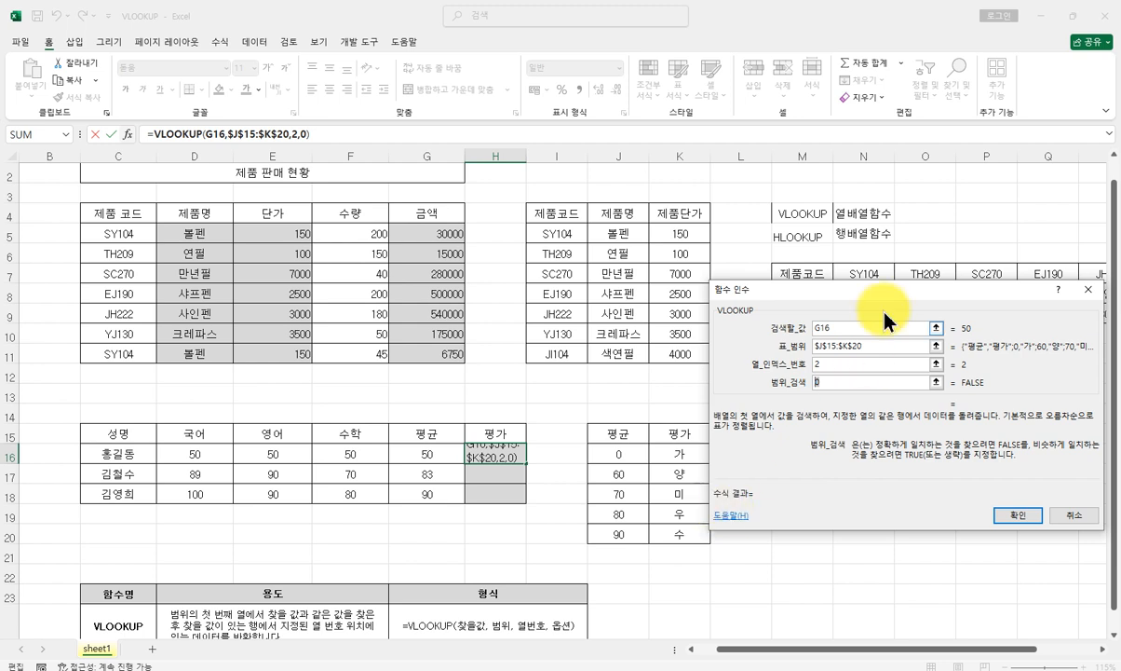
left_click_drag(925, 296, 869, 289)
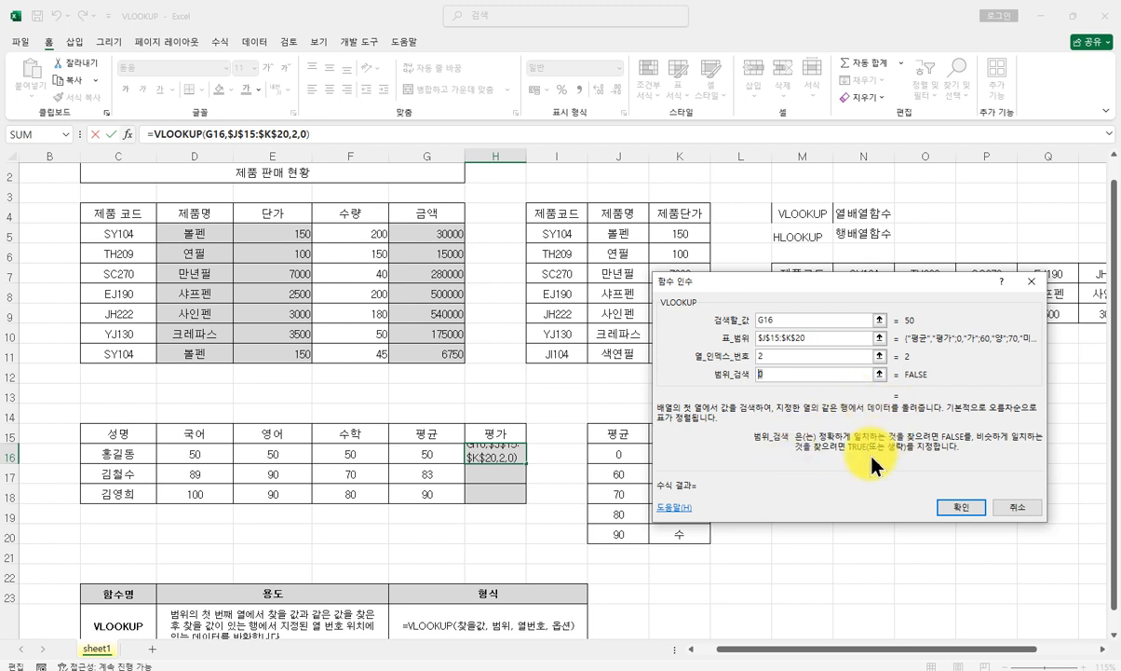
key("BackSpace")
left_click_drag(794, 284, 853, 286)
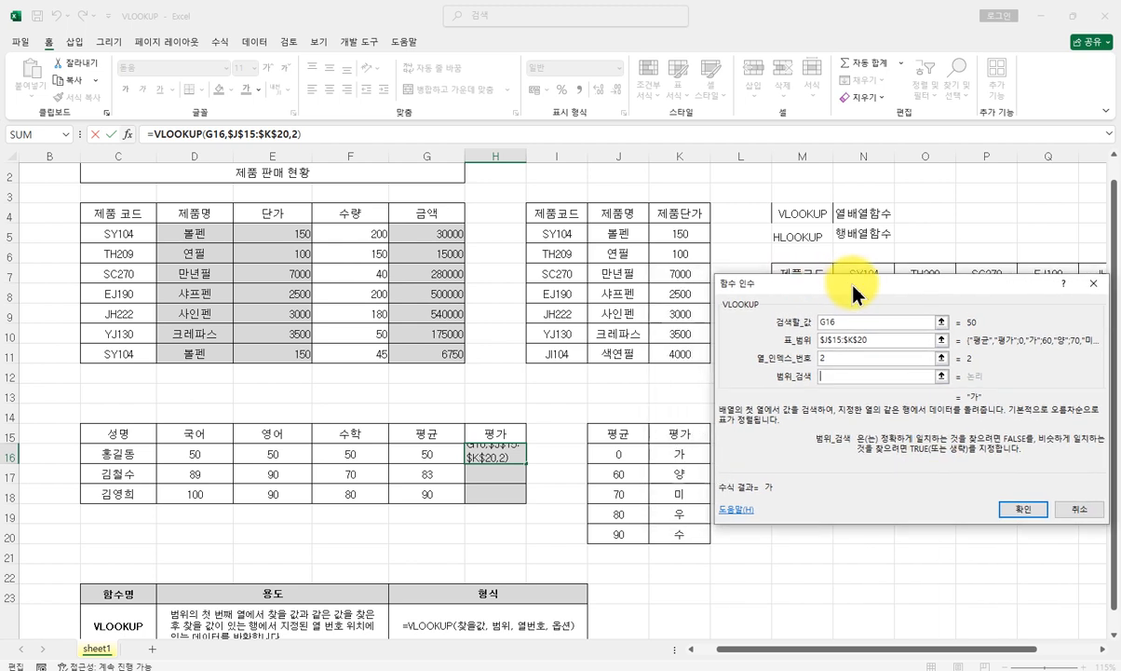
left_click(849, 377)
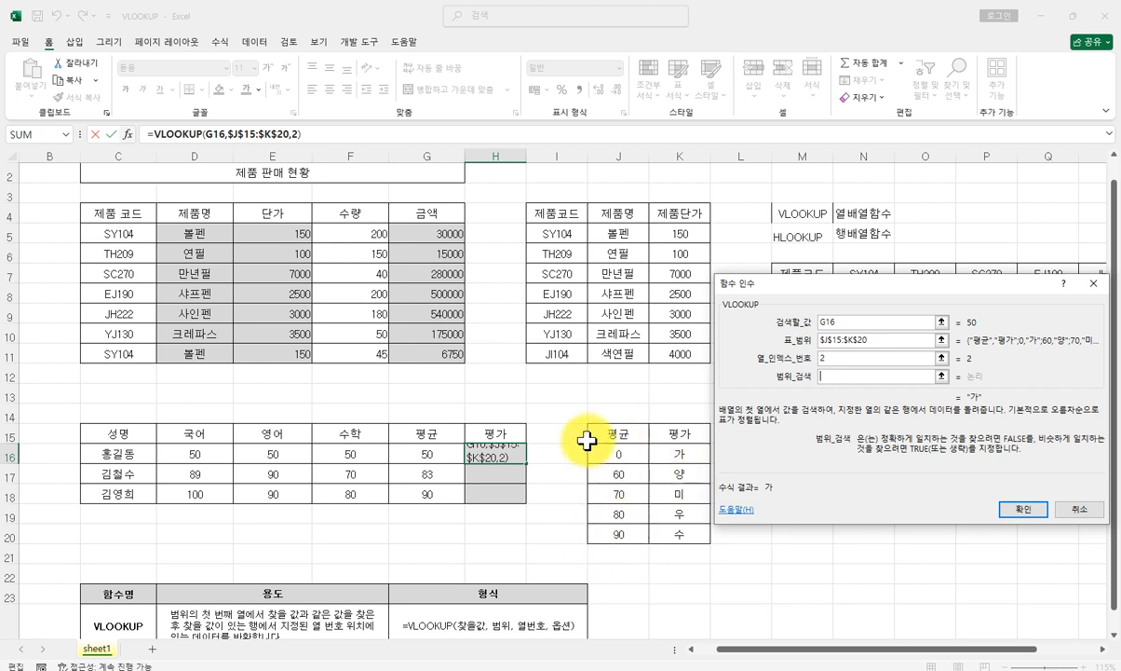
left_click_drag(557, 572, 618, 572)
left_click_drag(859, 376, 780, 372)
key("BackSpace")
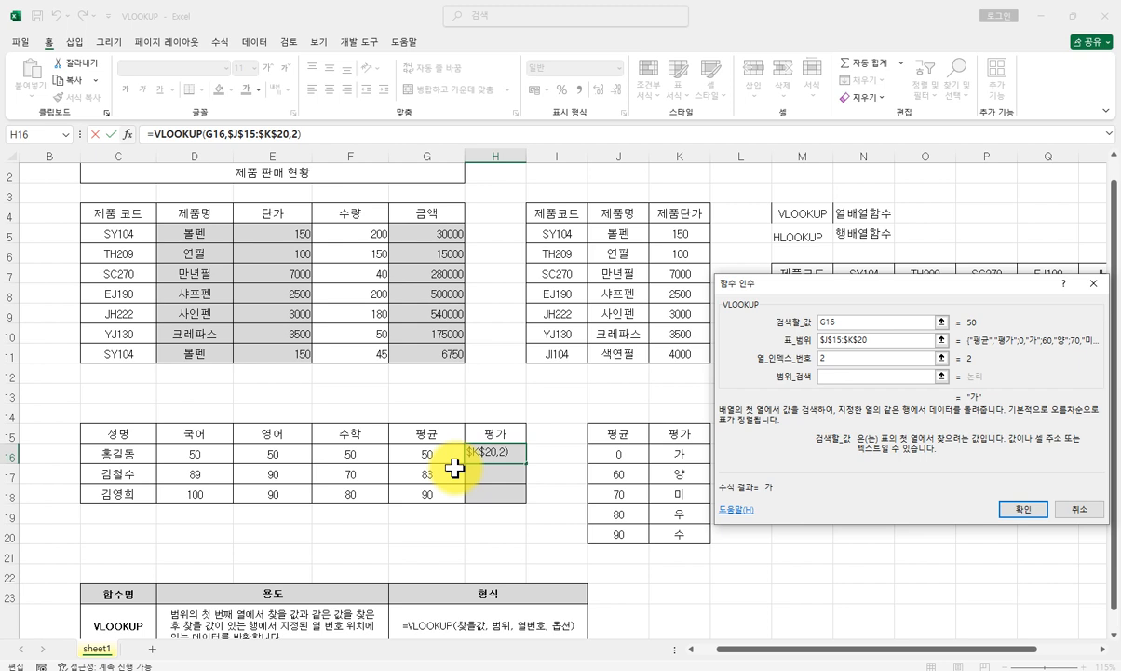
left_click(1018, 511)
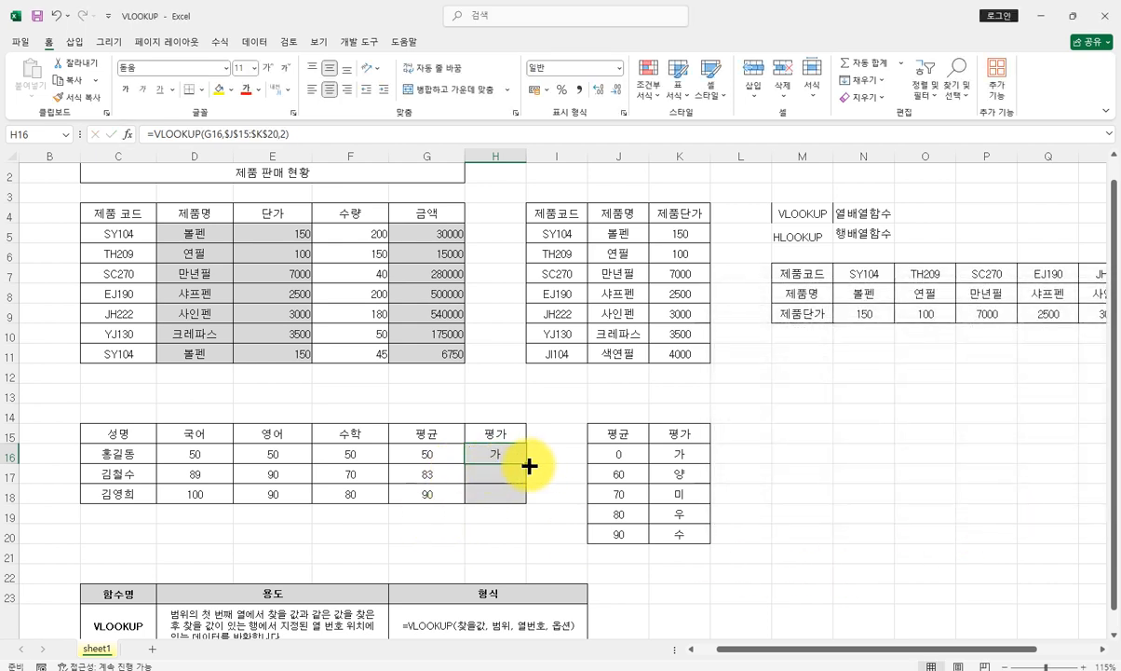
left_click_drag(527, 470, 527, 501)
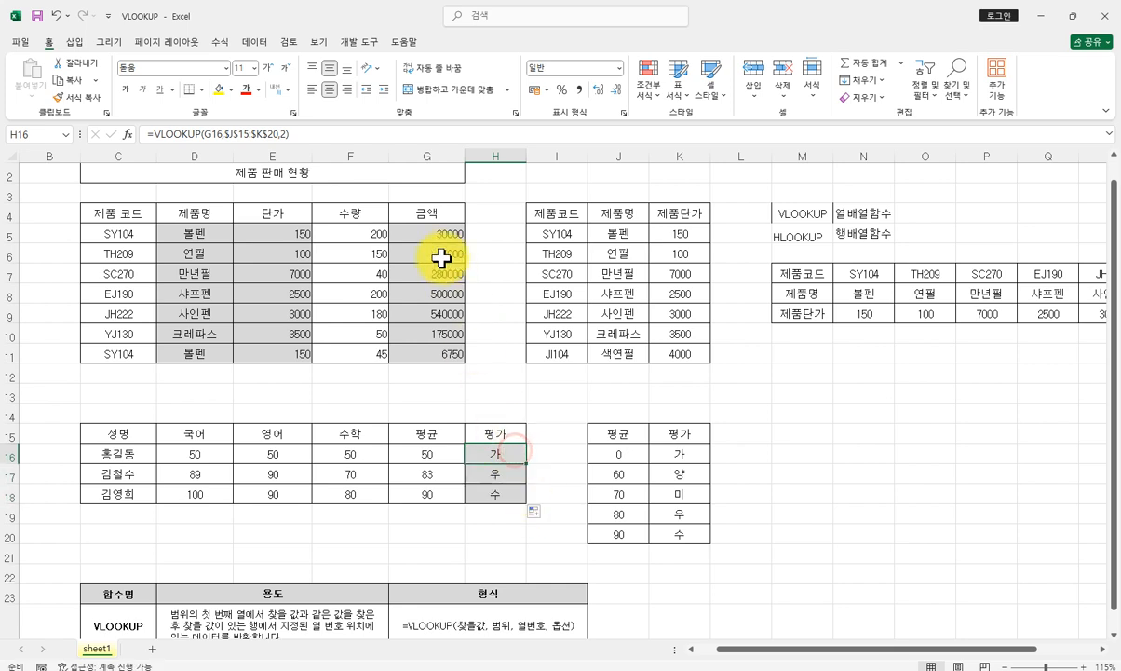
Review the lookup value and range lookup arguments of the unit price VLOOKUP in E5, and close them unchanged.
left_click(292, 230)
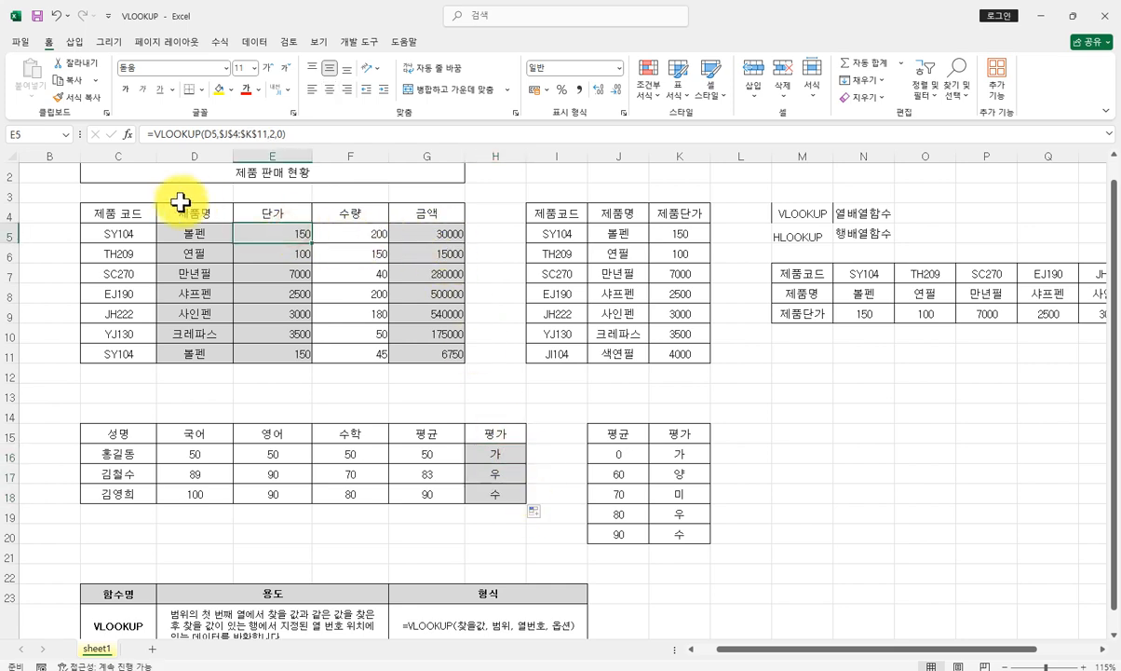
left_click(127, 134)
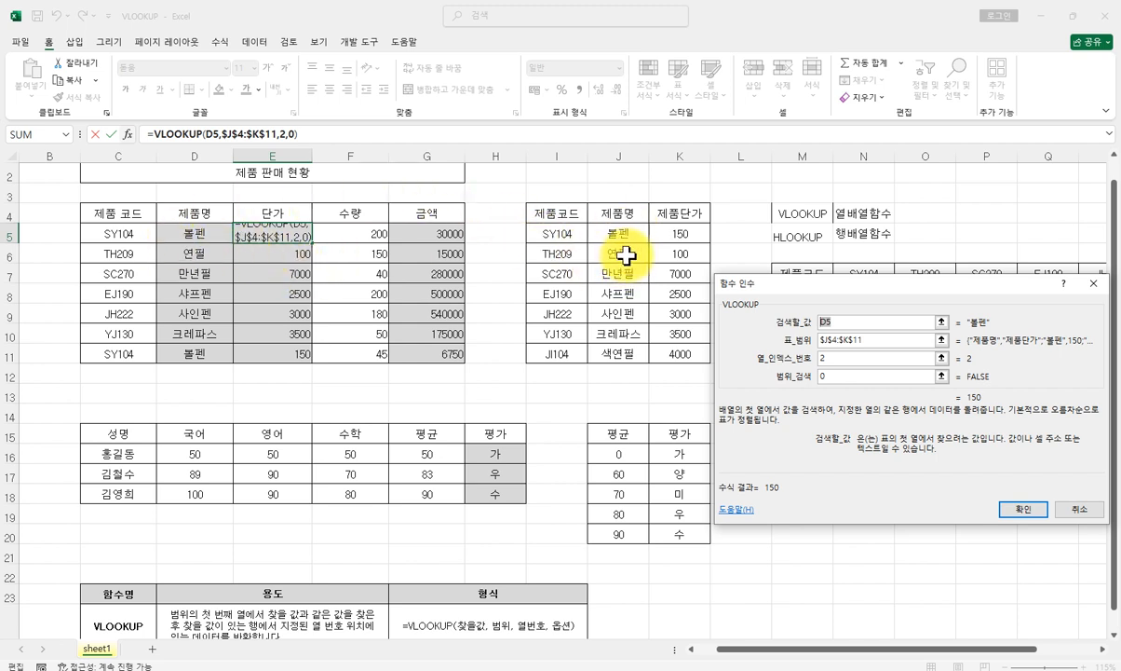
left_click(903, 320)
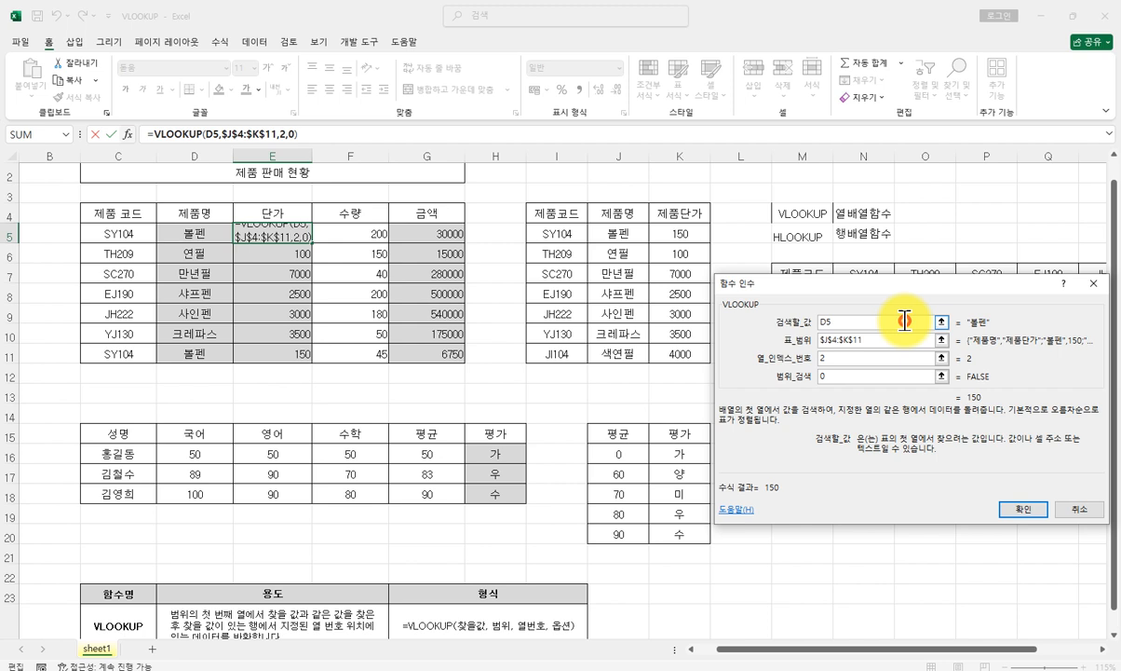
left_click(868, 375)
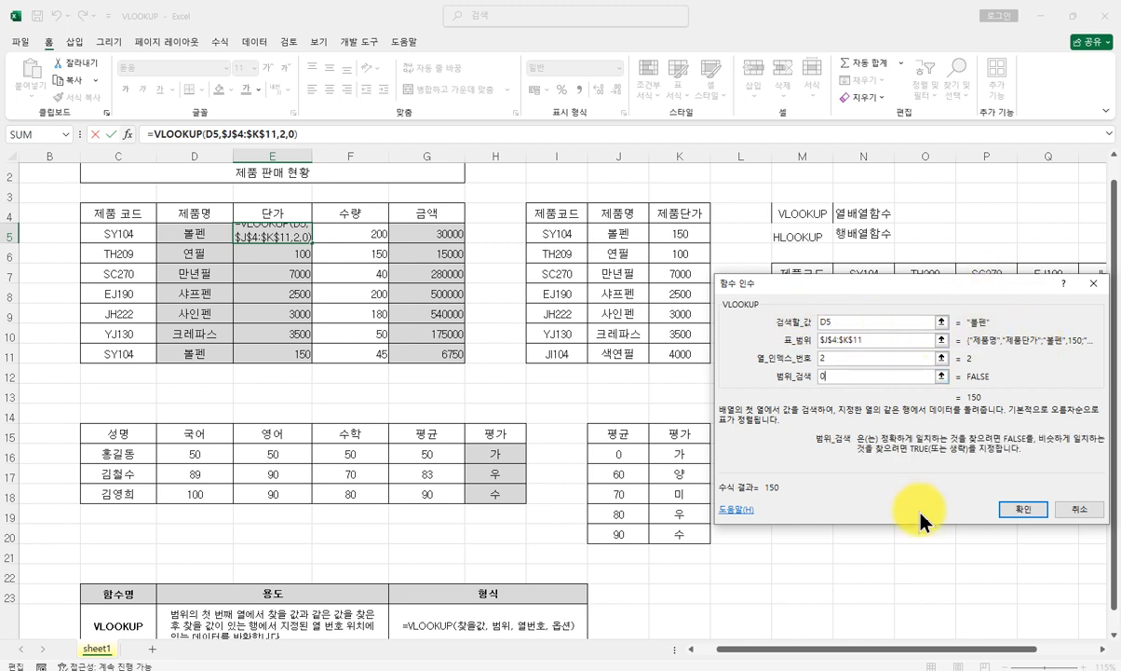
left_click(1021, 509)
Review the arguments of the grade VLOOKUP in H16, focusing on its omitted range lookup, and close them unchanged.
left_click(509, 453)
left_click(128, 134)
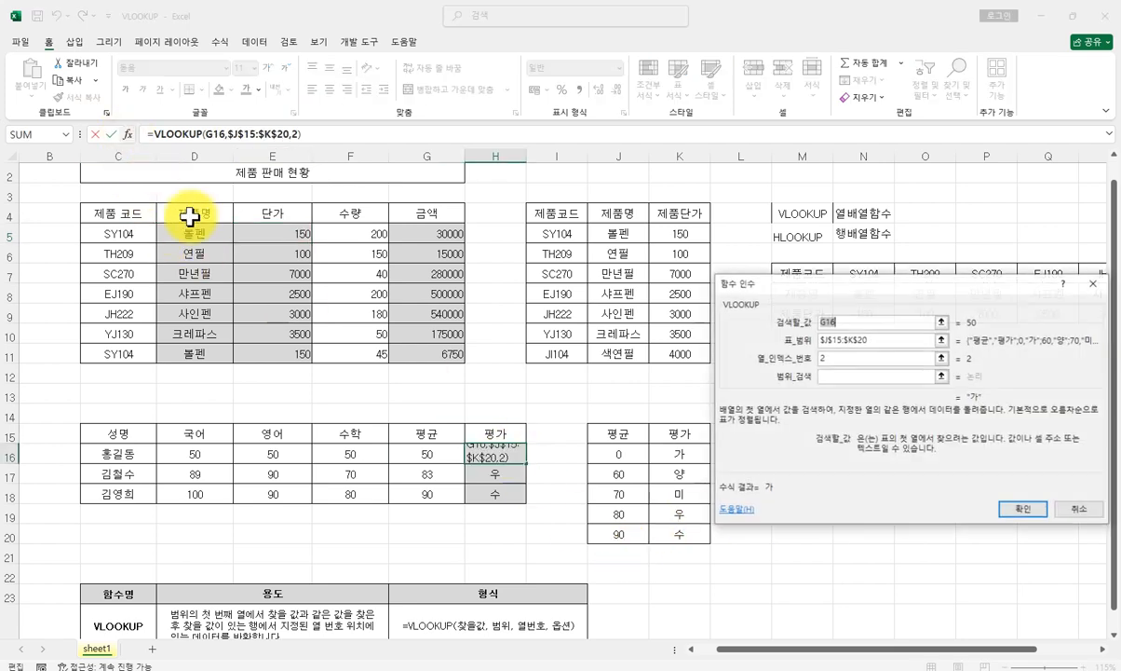
left_click_drag(736, 284, 753, 318)
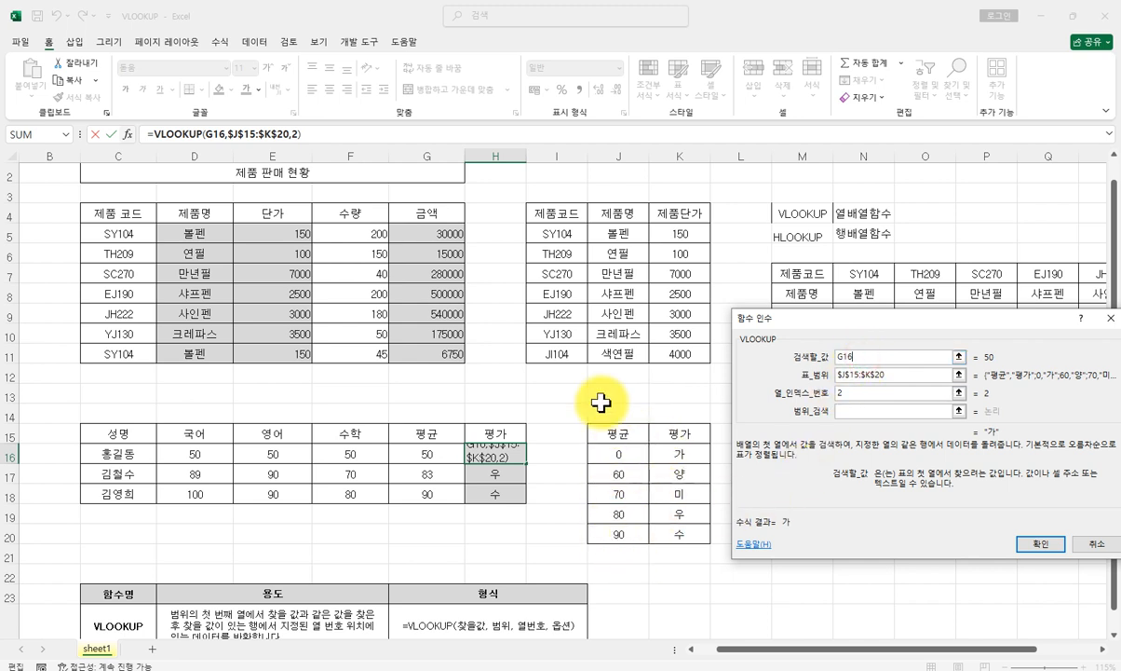
left_click(883, 407)
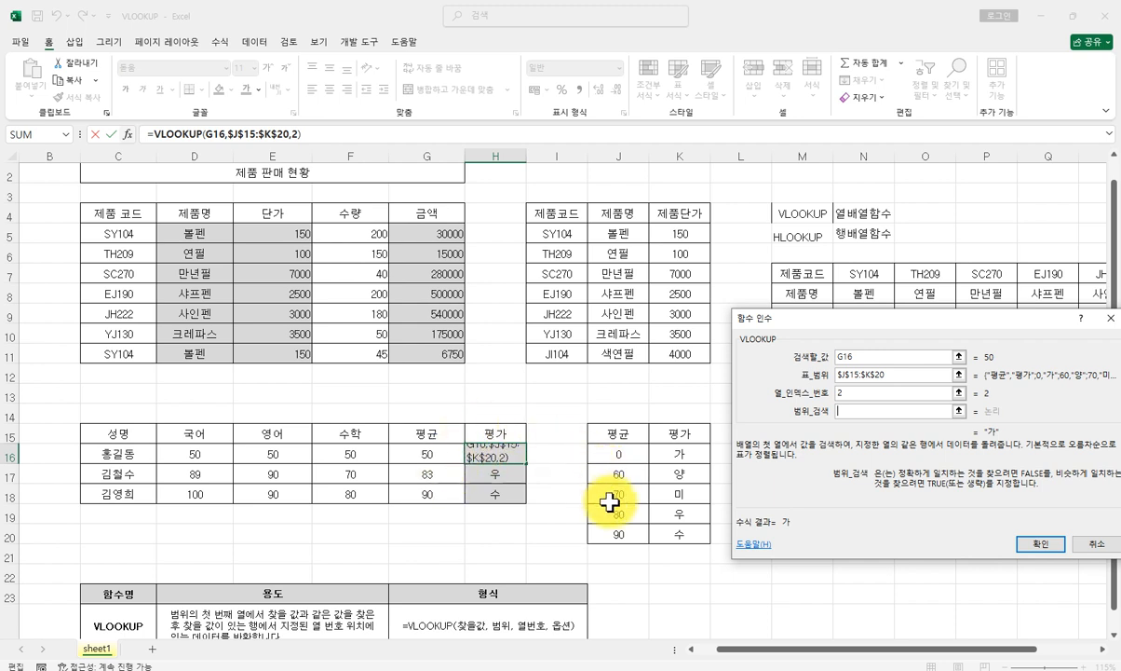
left_click(886, 406)
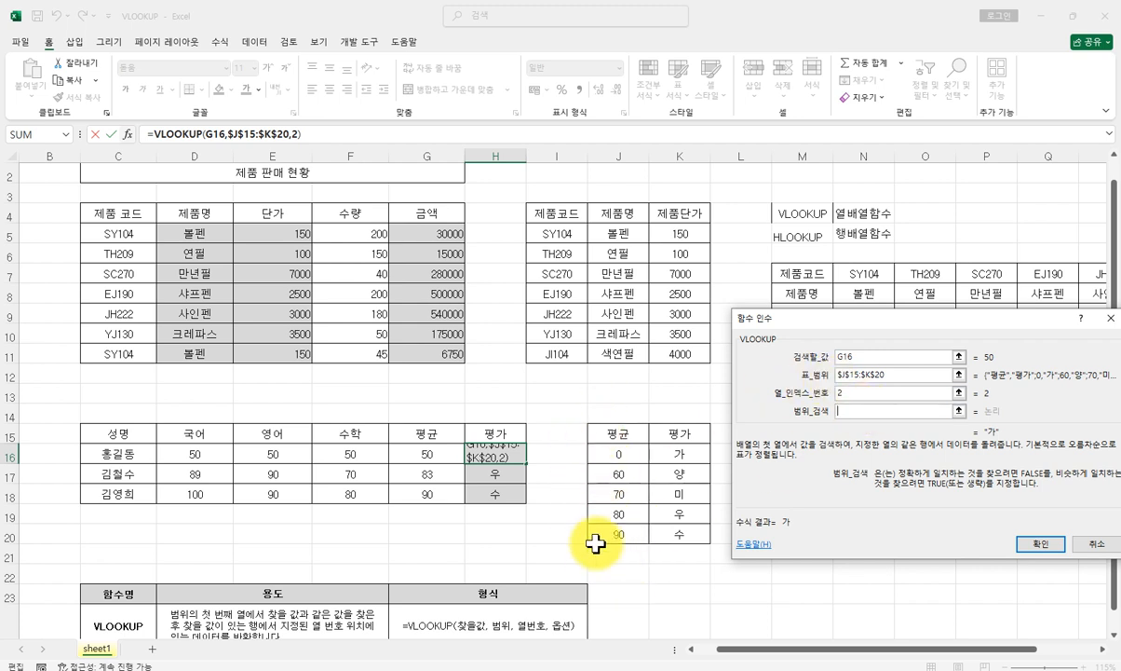
left_click(1034, 548)
left_click(562, 526)
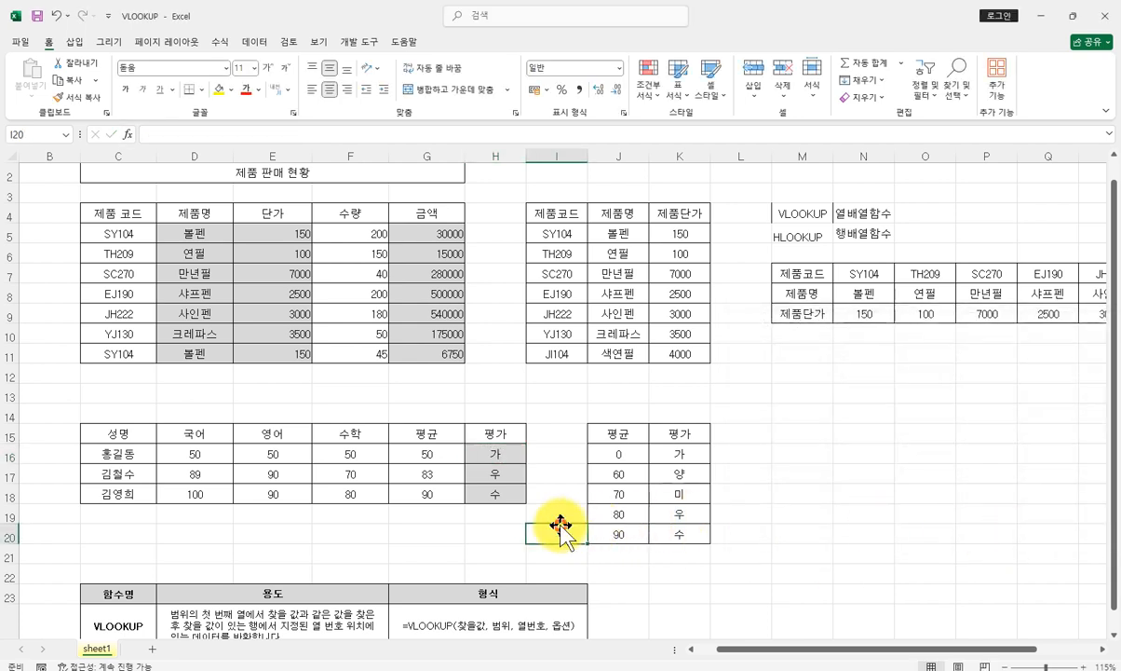